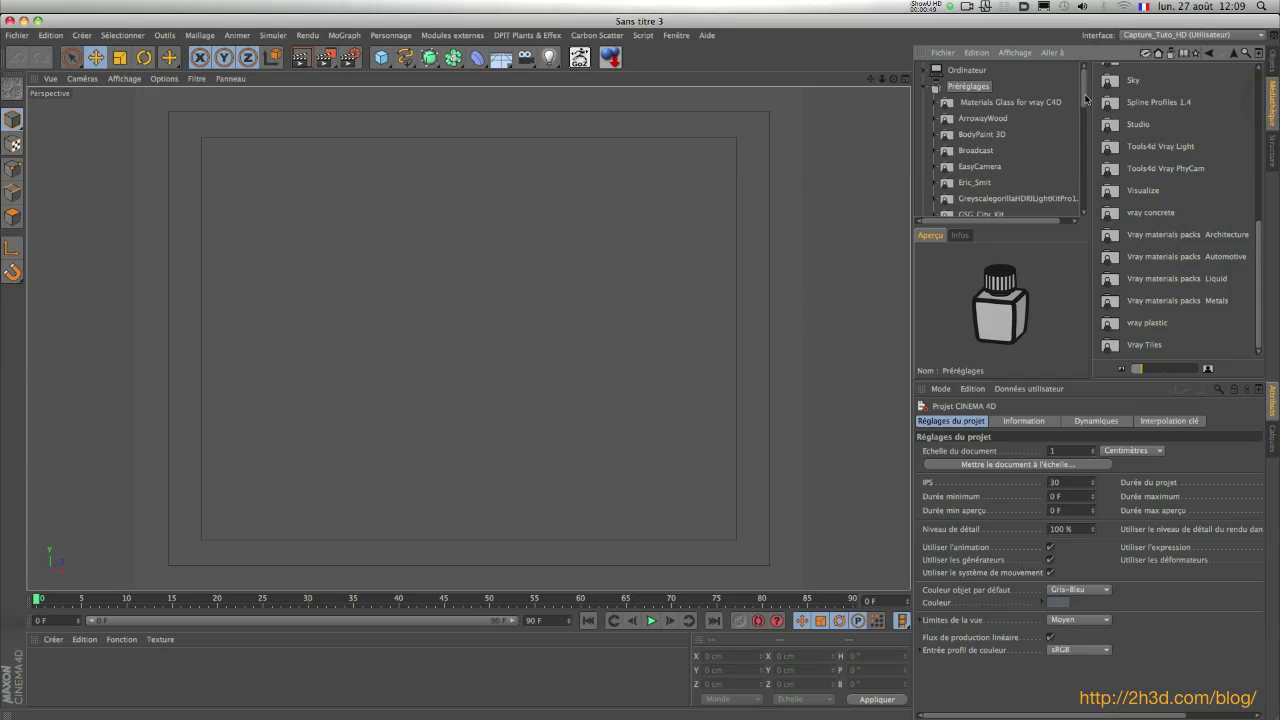
mouse_move(1084, 80)
left_mouse_down()
mouse_move(1088, 138)
mouse_move(1083, 84)
left_mouse_up()
left_click(943, 52)
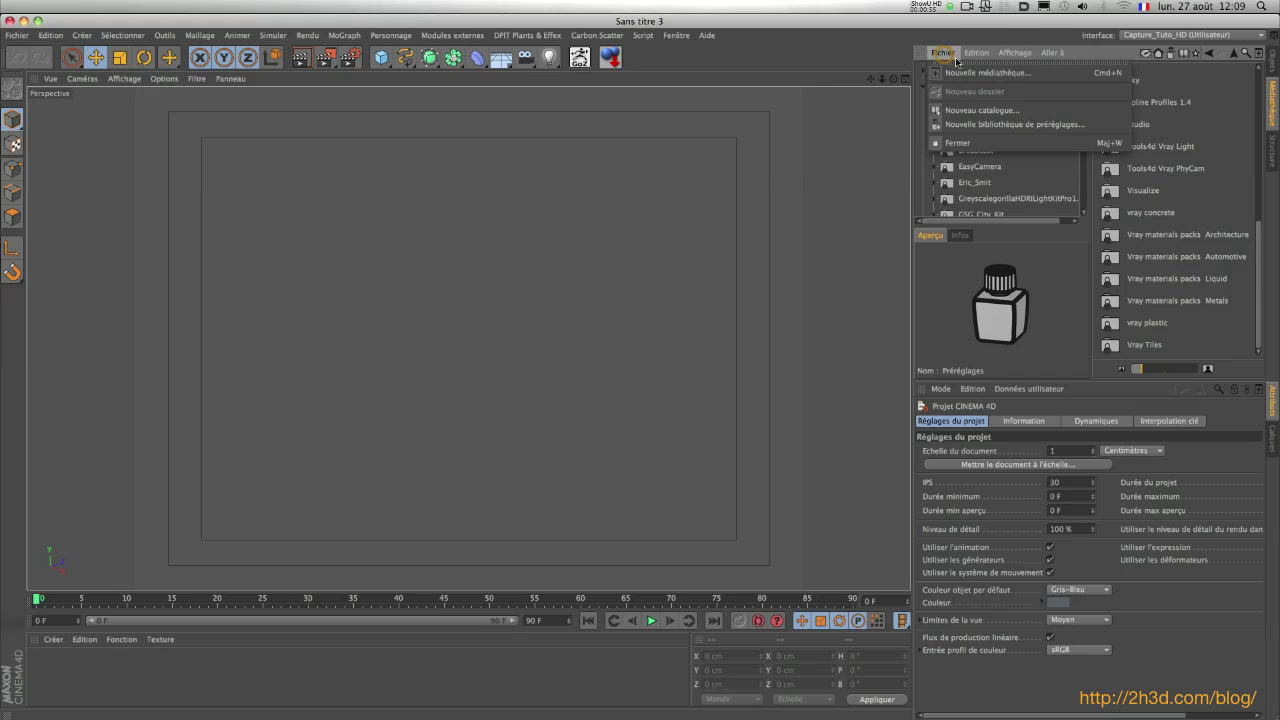
left_click(943, 52)
Add a sphere primitive to the scene and set its segments to 48
left_click(1273, 63)
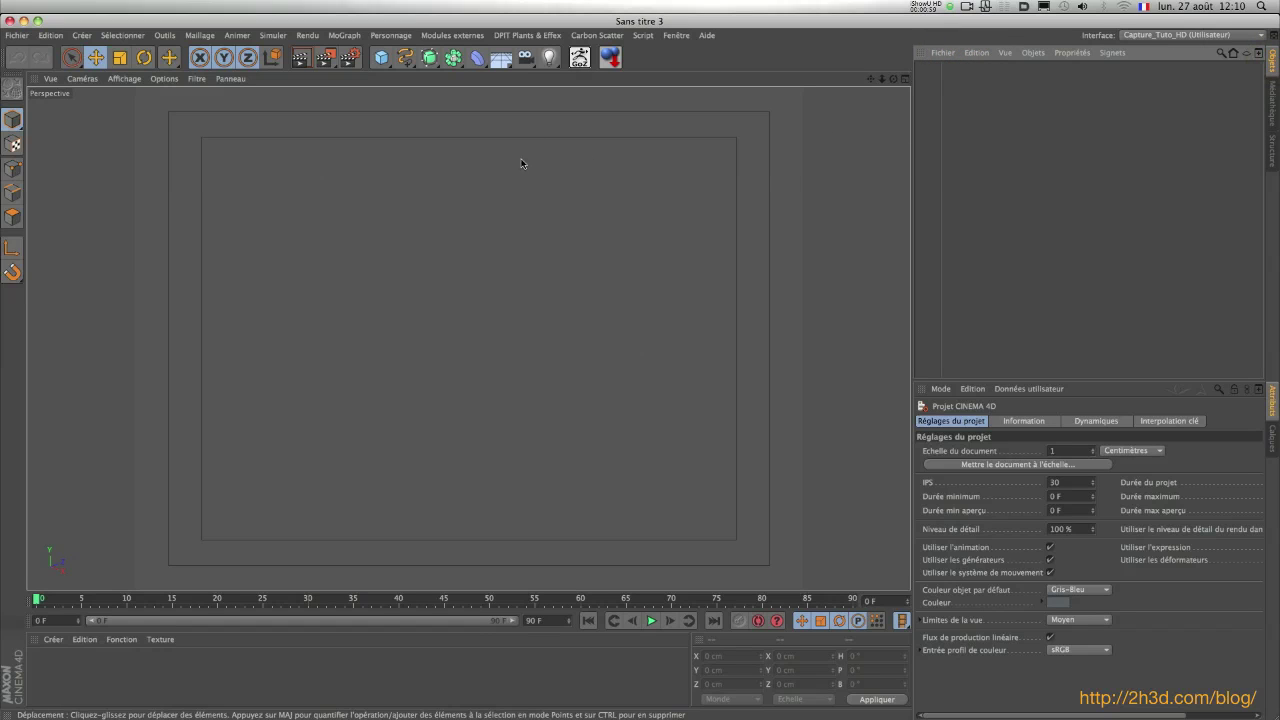
left_click(381, 57)
left_click(715, 95)
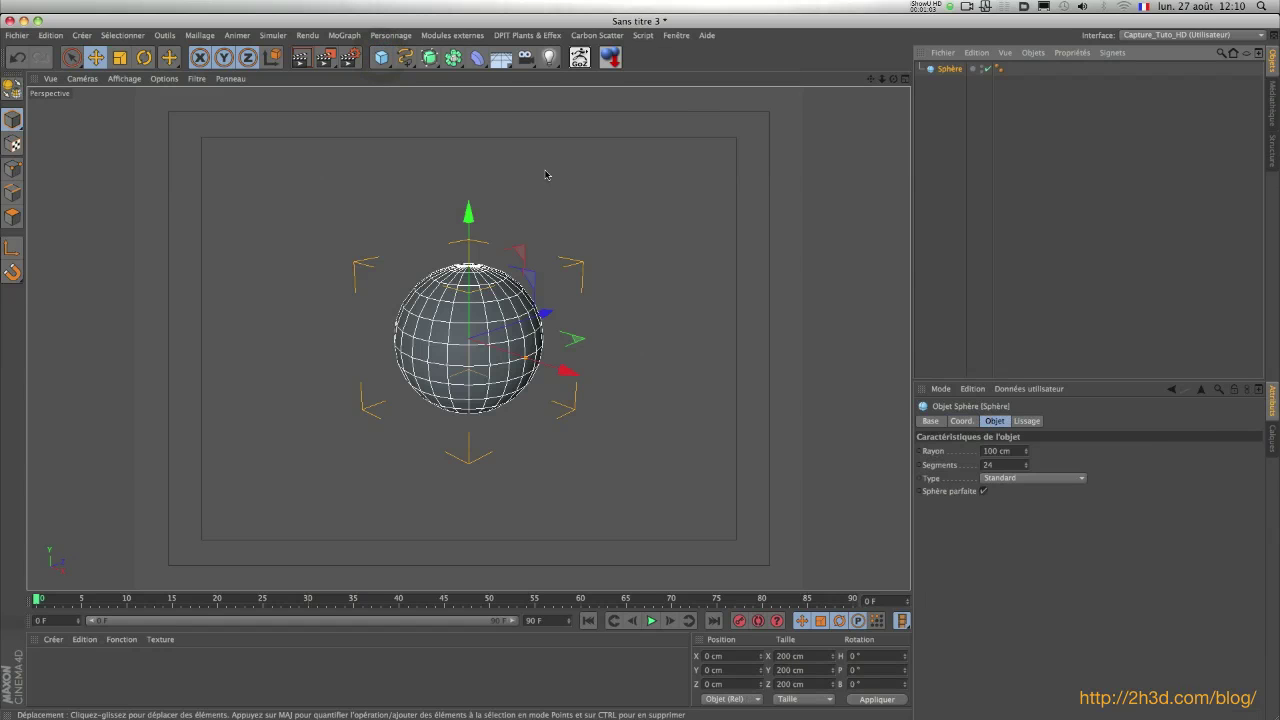
double_click(1000, 465)
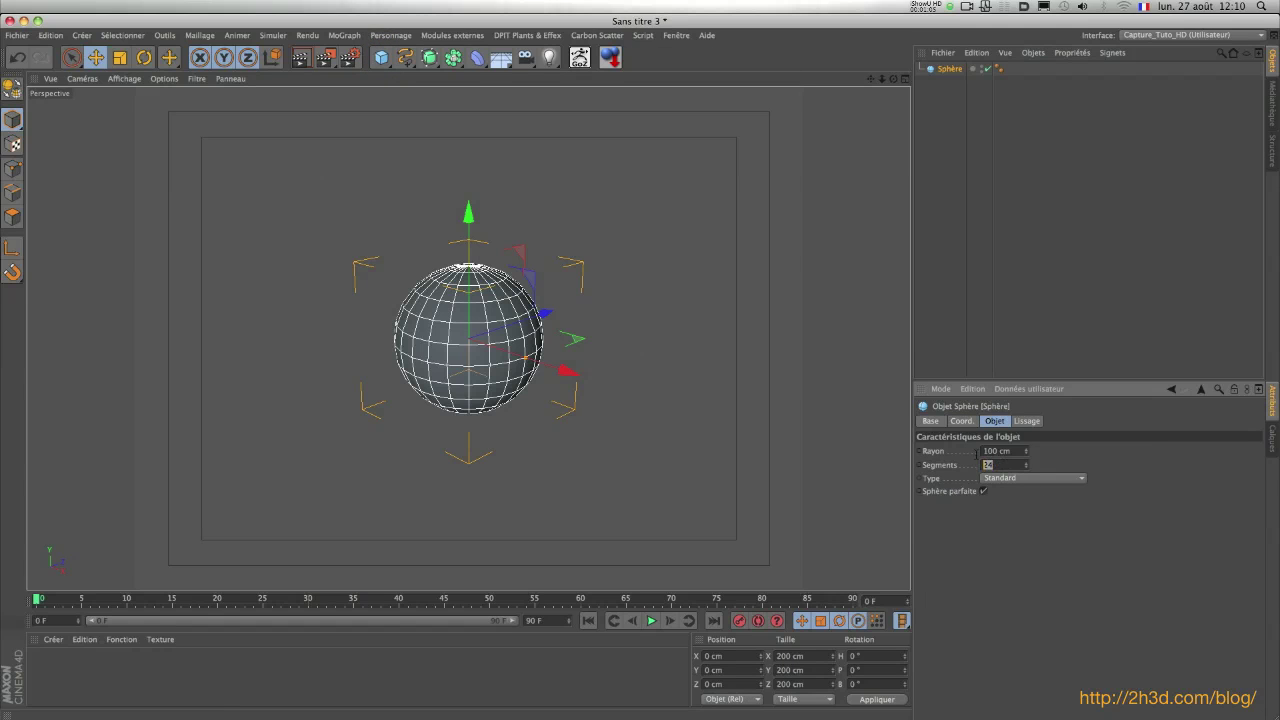
type("32")
key("Return")
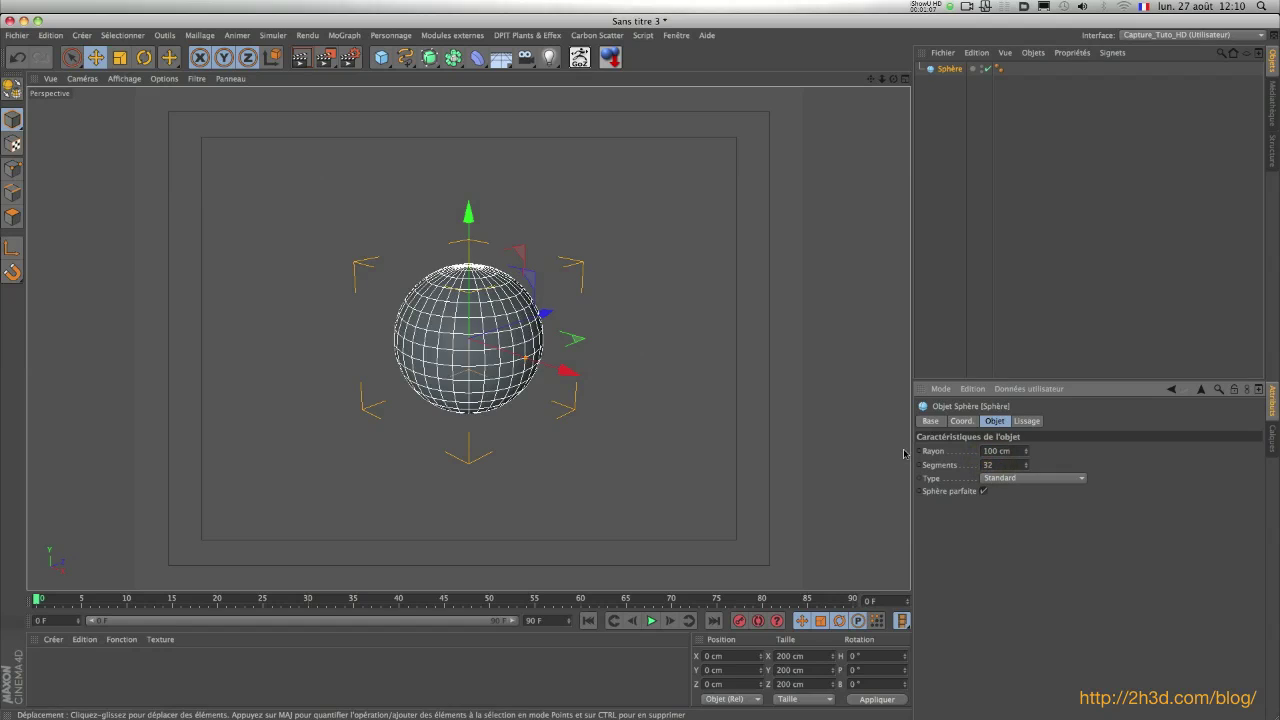
double_click(1000, 465)
type("48")
key("Return")
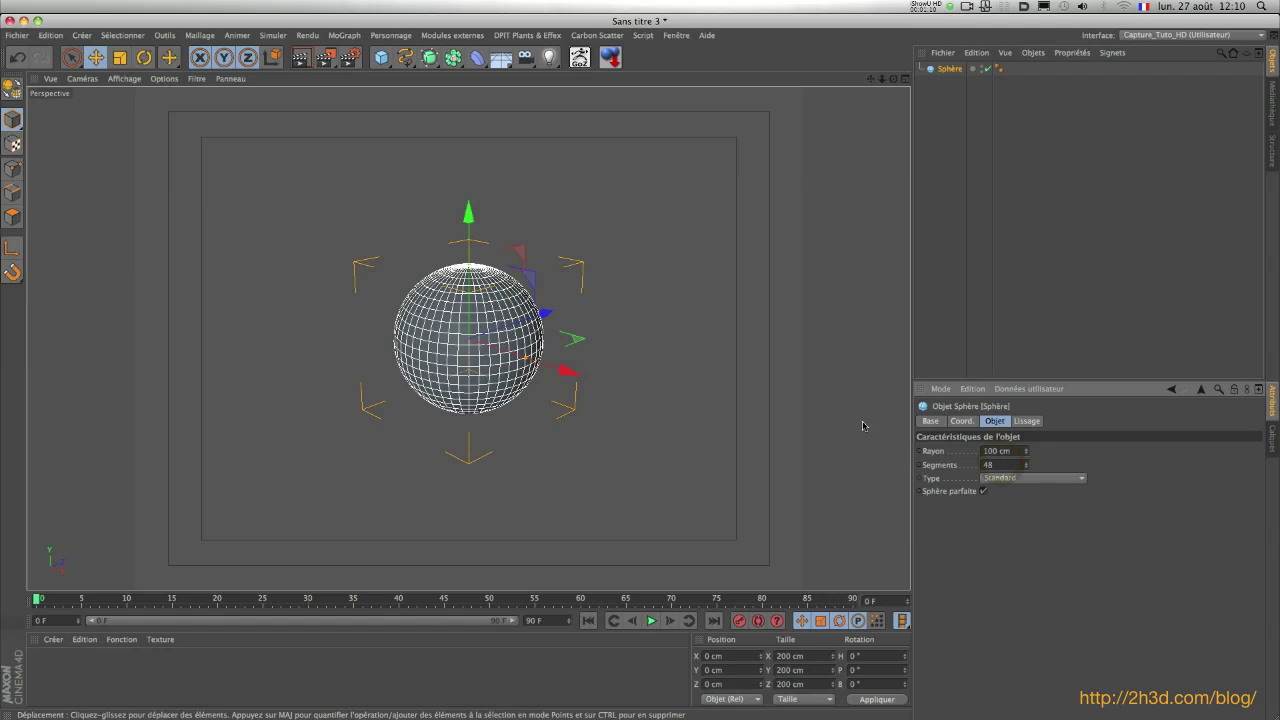
Convert the sphere to an editable polygon object and switch to polygon mode
left_click(943, 70)
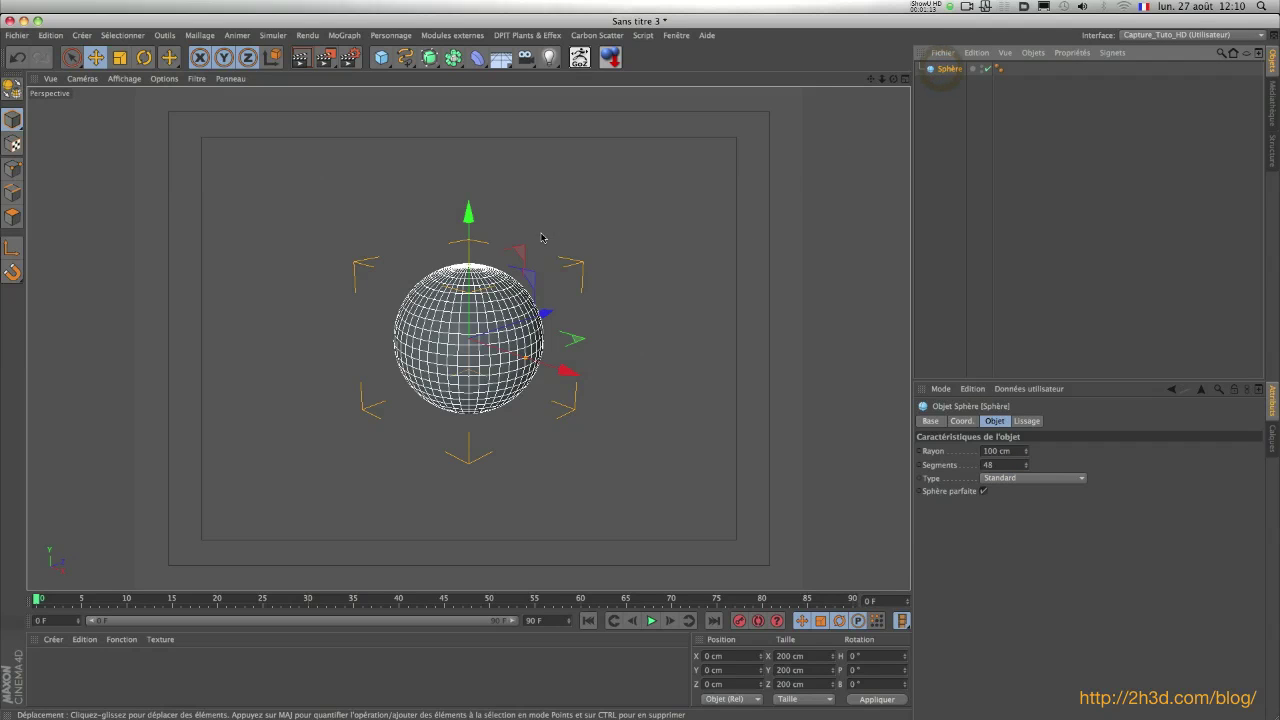
key("c")
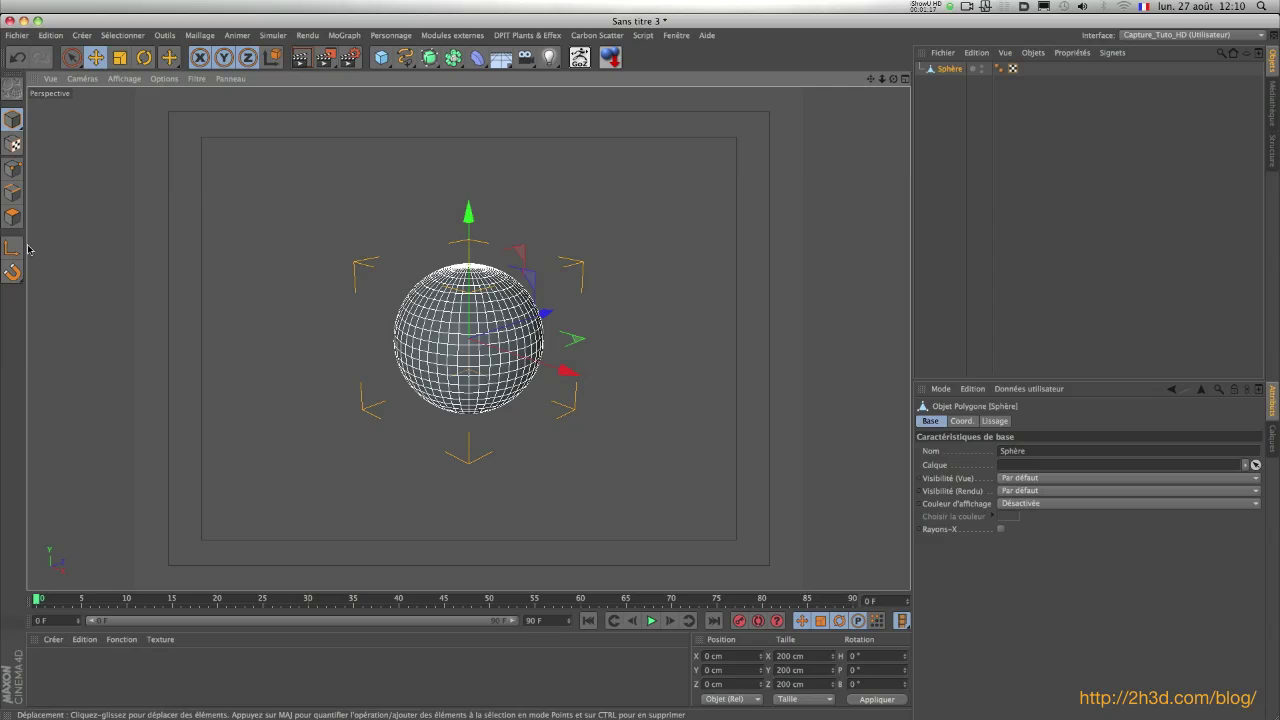
left_click(12, 216)
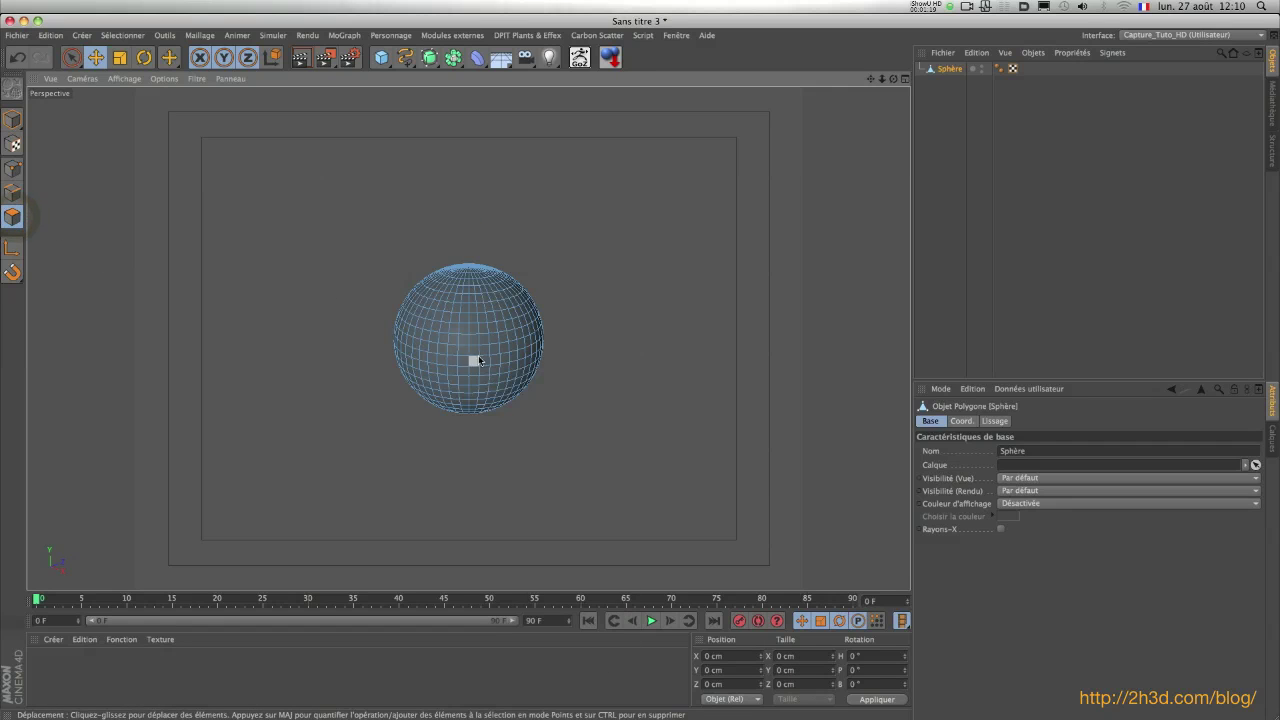
Loop-select five alternating horizontal polygon rings, from the sphere's upper part down to its lower part
key("u")
key("l")
left_click(481, 320)
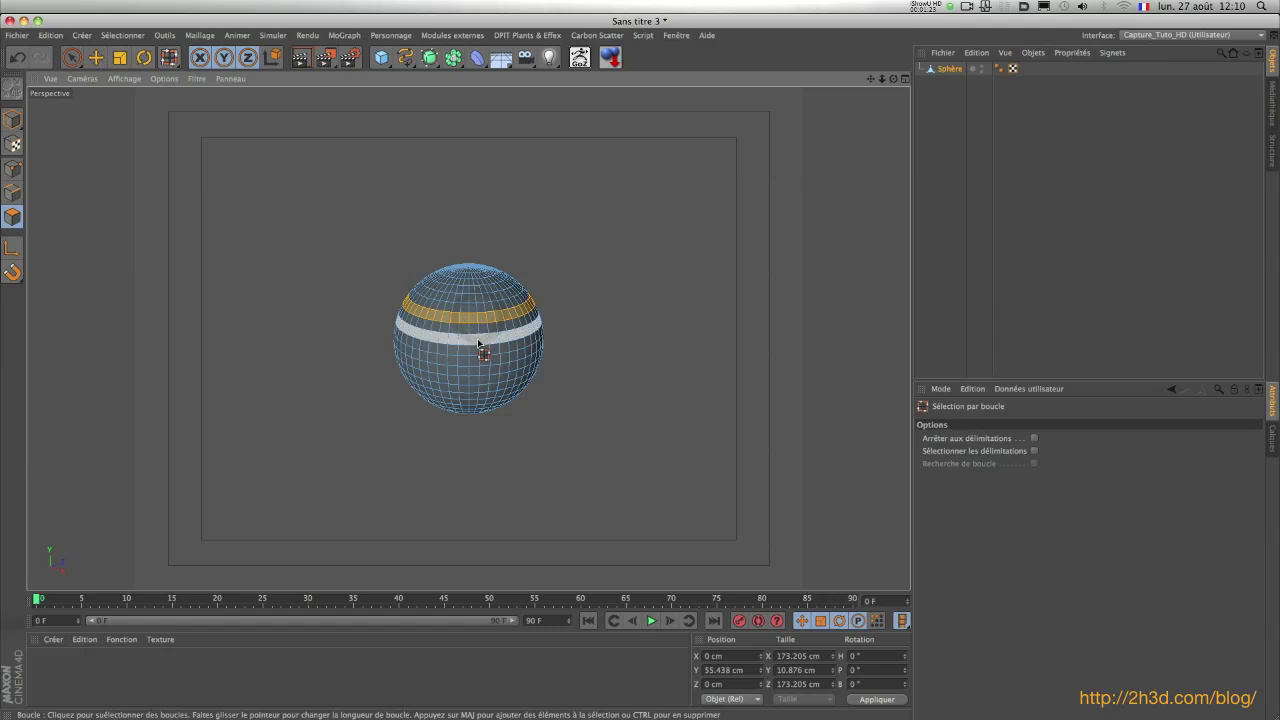
left_click(479, 328, "shift")
left_click(478, 346, "shift")
left_click(477, 364, "shift")
left_click(477, 380, "shift")
left_click(483, 398, "shift")
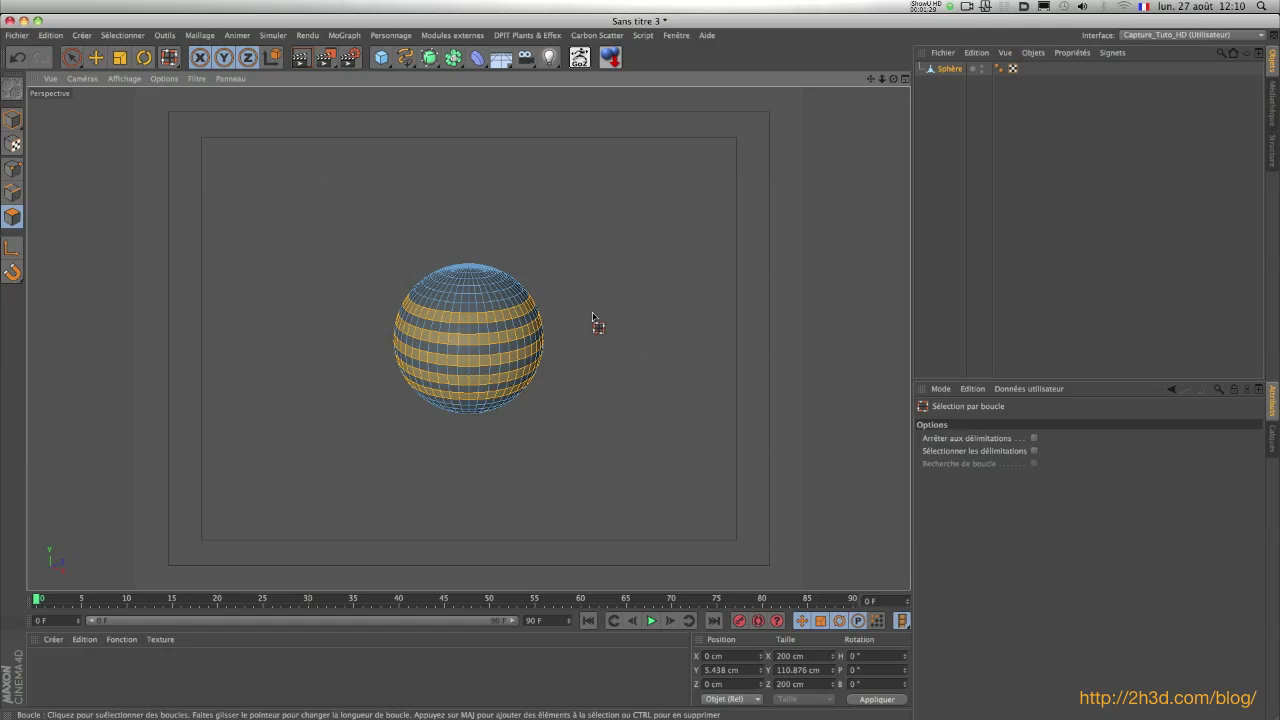
Inset the selected rings slightly with Extrude Inner and extrude them inward with an offset of about -5.34 cm
key("i")
mouse_move(608, 320)
left_mouse_down()
mouse_move(620, 295)
mouse_move(609, 312)
mouse_move(632, 306)
mouse_move(606, 316)
left_mouse_up()
key("d")
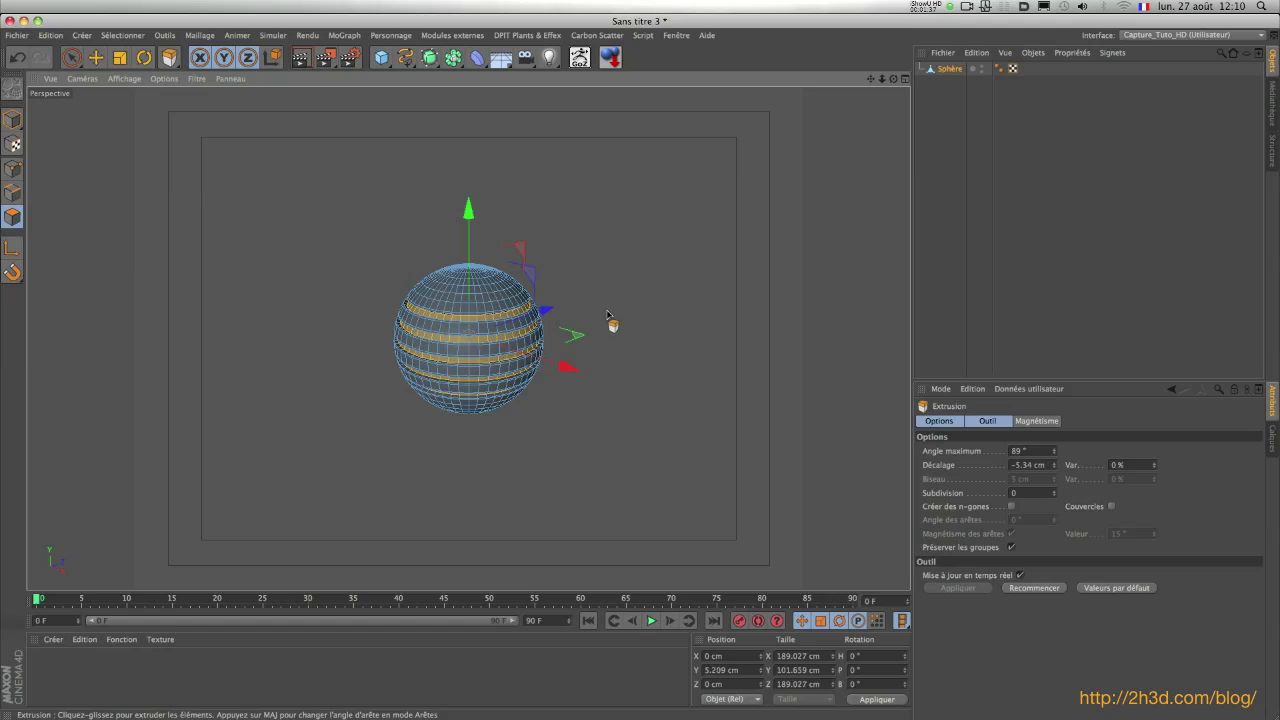
Make the grooved sphere a child of a new Hyper NURBS object
left_click(962, 176)
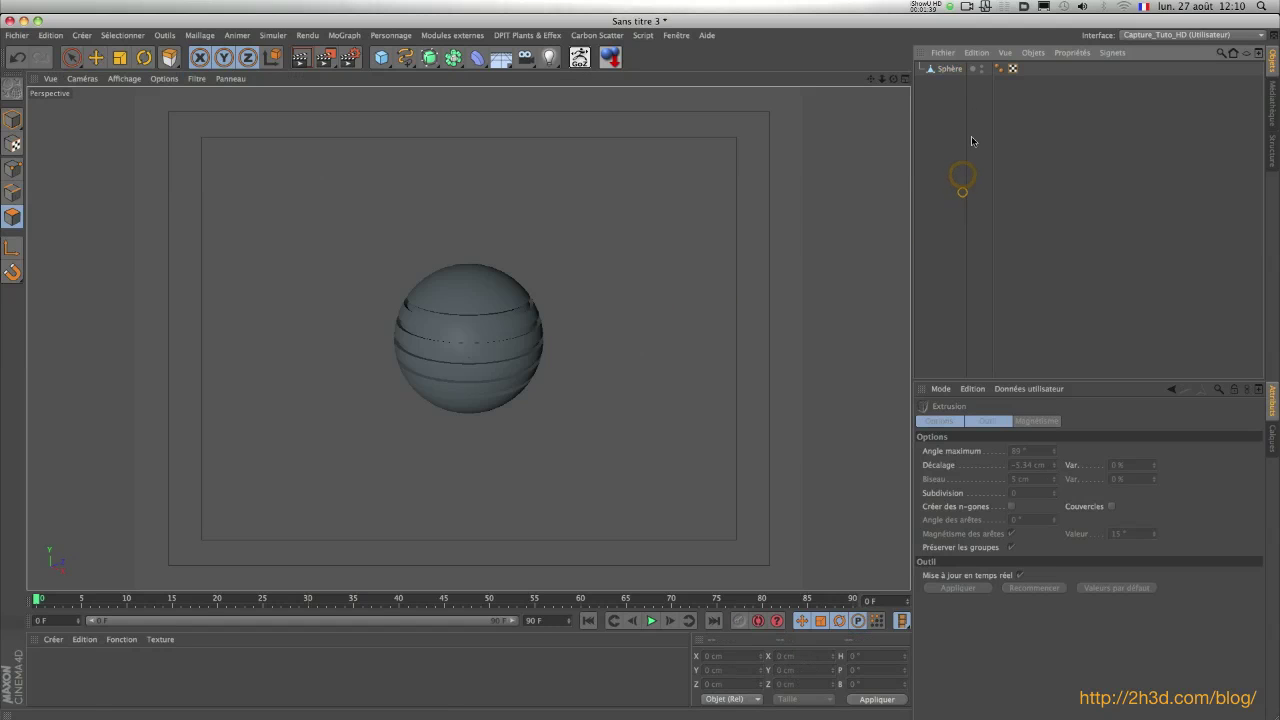
left_click(950, 69)
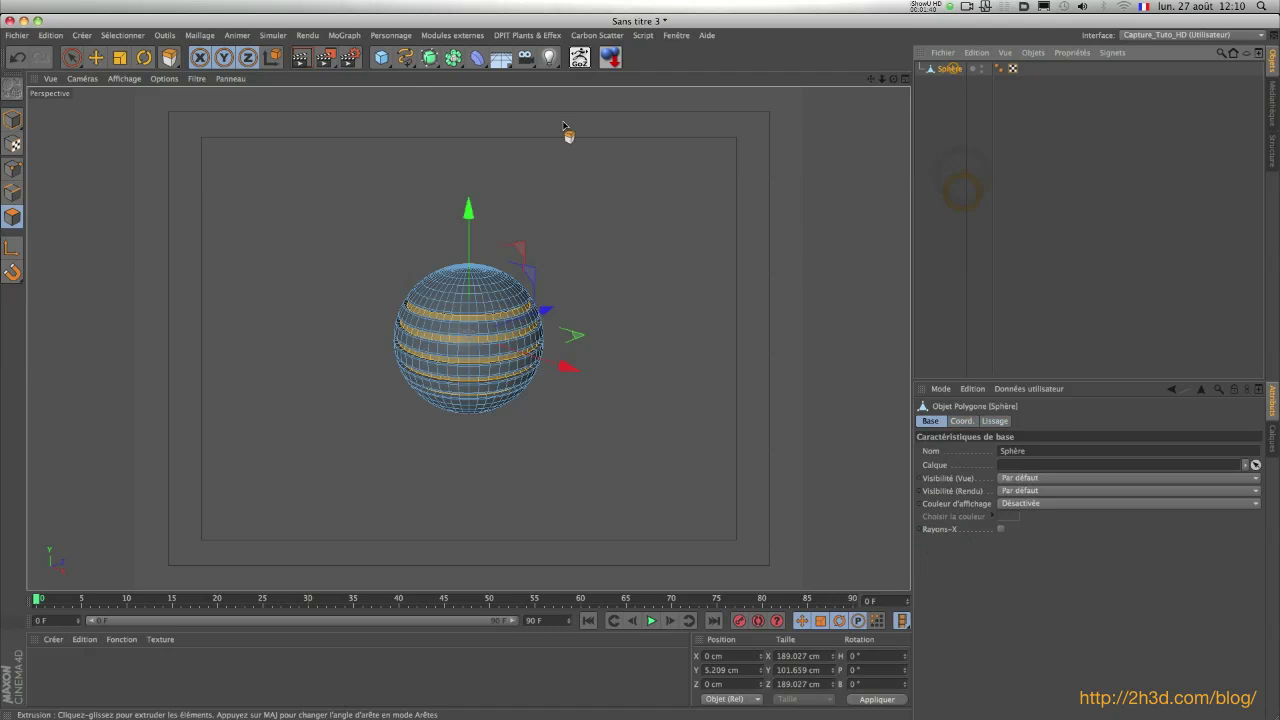
left_click(430, 58, "alt")
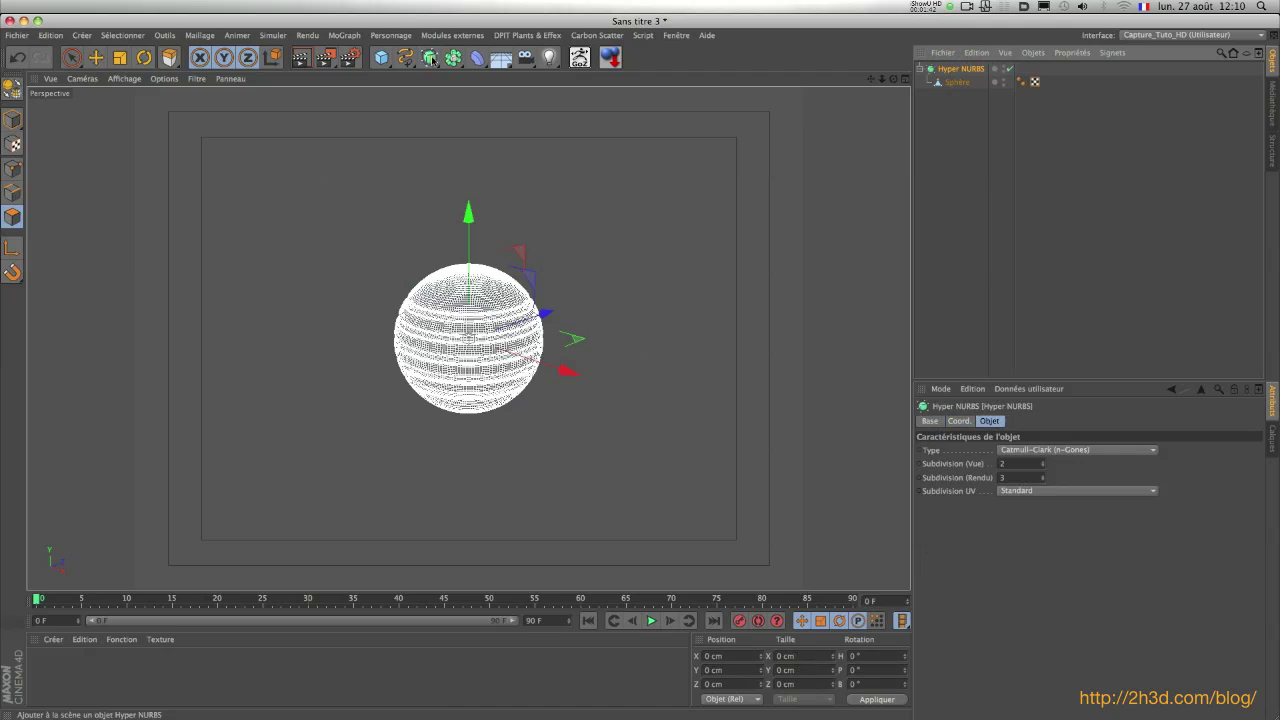
Examine the grooves of the smoothed sphere up close and from different angles
left_click(967, 114)
mouse_move(950, 69)
left_mouse_down()
mouse_move(681, 264)
mouse_move(624, 361)
mouse_move(565, 360)
mouse_move(586, 360)
left_mouse_up()
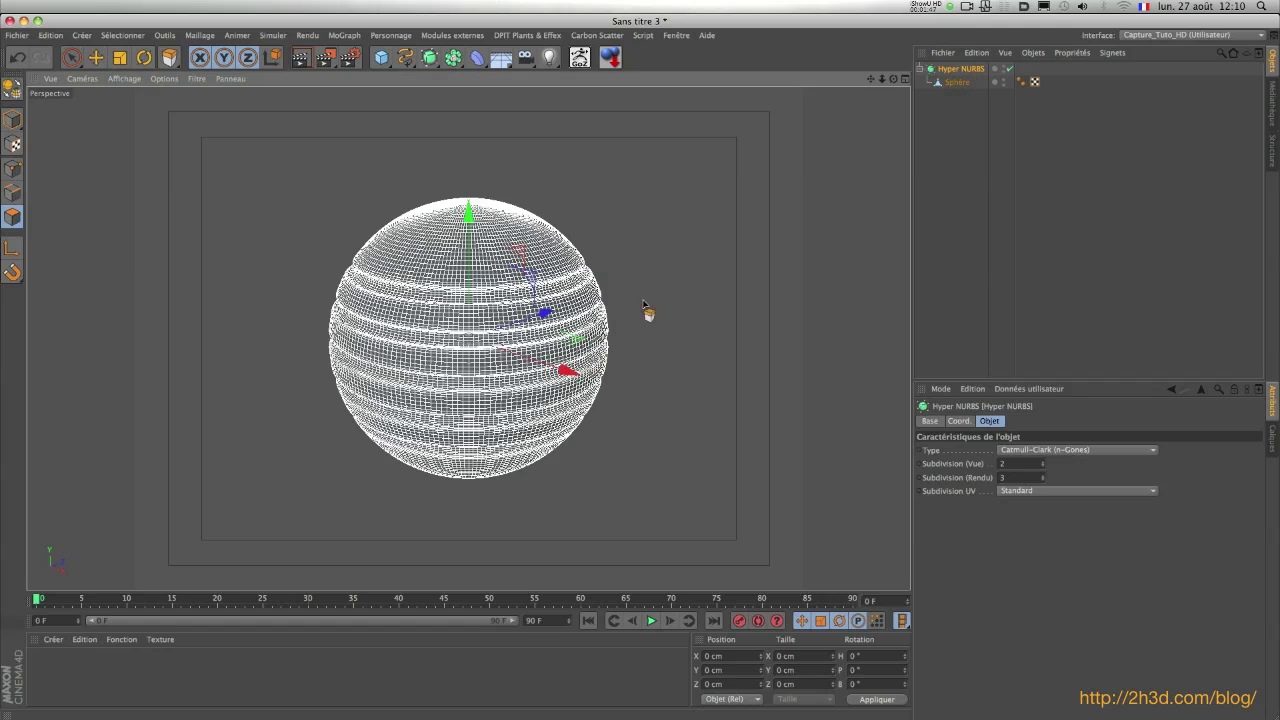
left_click(990, 146)
mouse_move(501, 324)
left_mouse_down("alt")
mouse_move(500, 345)
mouse_move(503, 334)
left_mouse_up("alt")
right_click_drag(503, 334, 534, 286, "alt")
mouse_move(534, 286)
left_mouse_down("alt")
mouse_move(517, 326)
mouse_move(576, 340)
mouse_move(551, 334)
mouse_move(566, 363)
mouse_move(534, 352)
mouse_move(539, 270)
left_mouse_up("alt")
right_click_drag(539, 270, 514, 300, "alt")
left_click_drag(514, 300, 512, 338, "alt")
left_click_drag(501, 383, 509, 297, "alt")
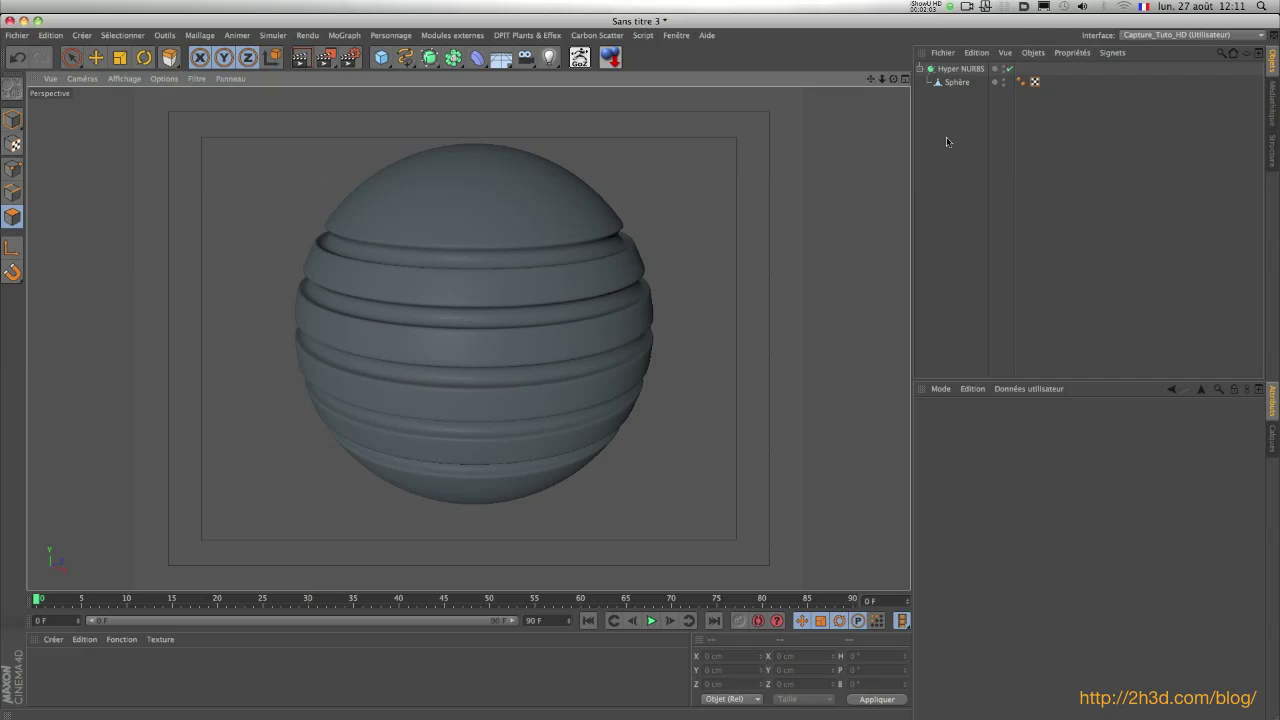
Save the Hyper NURBS object with its sphere as an object preset named Base_Sphere
left_click(960, 69)
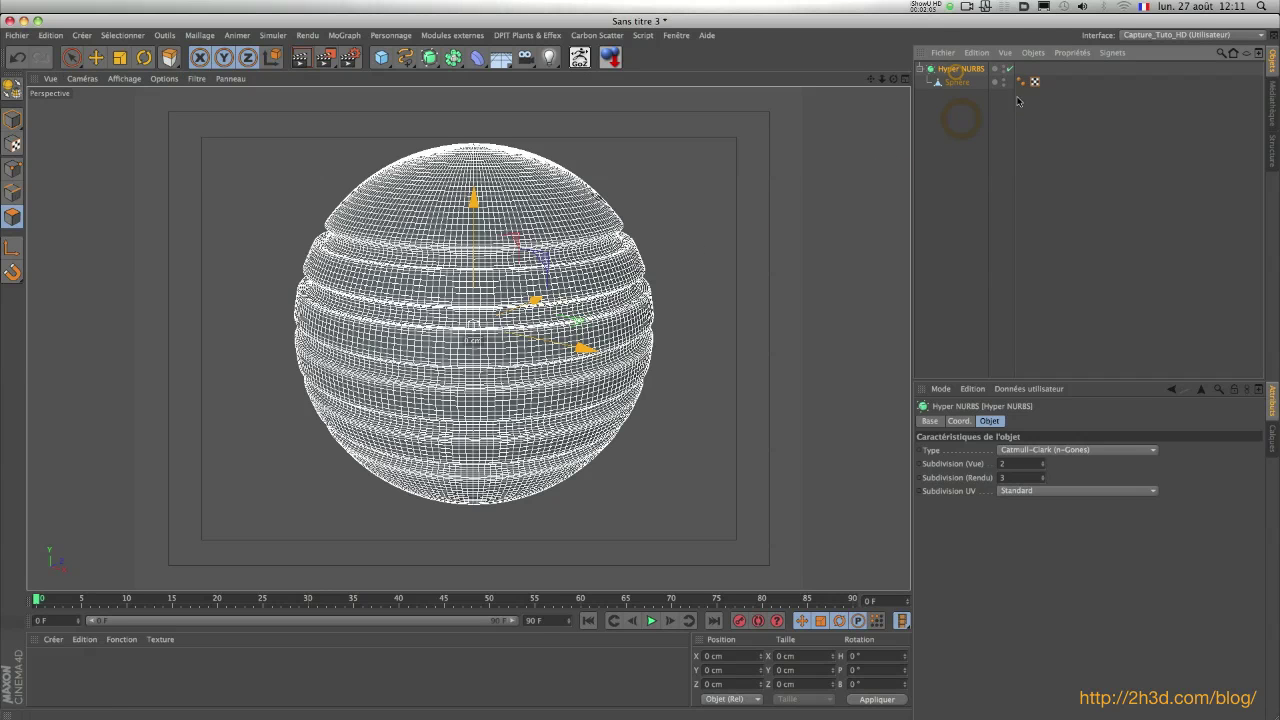
left_click(945, 53)
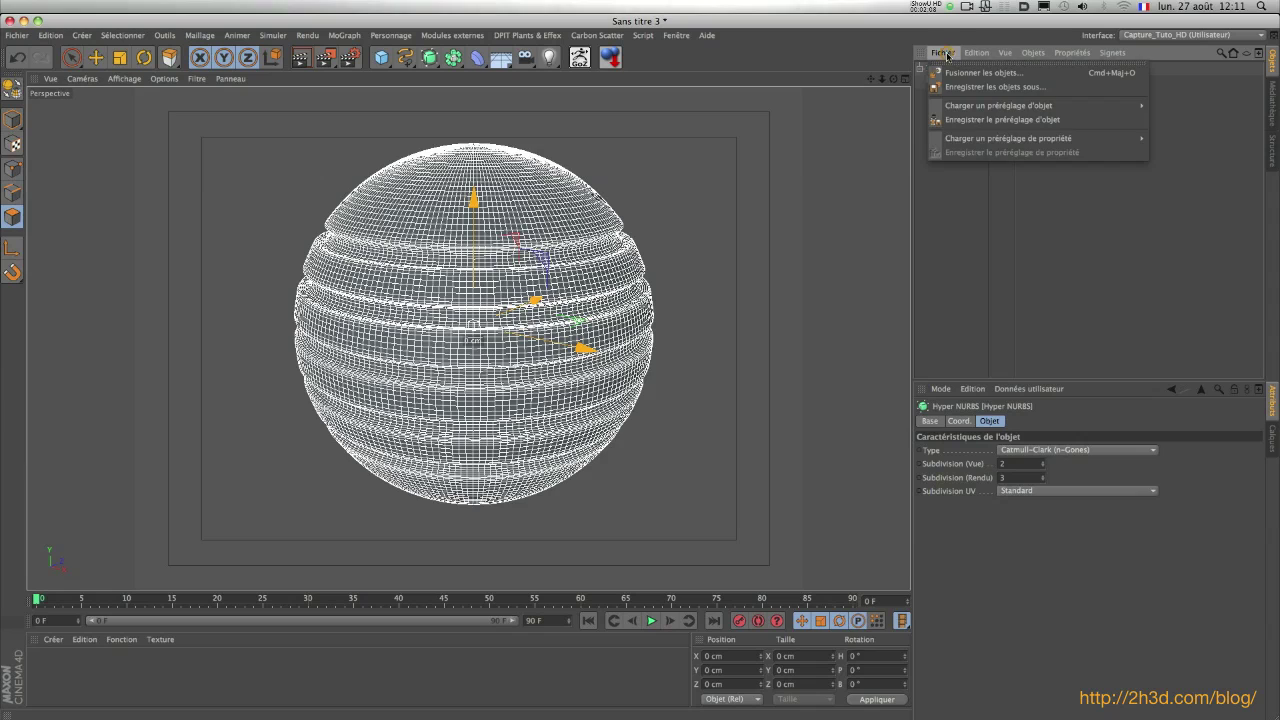
left_click(1020, 121)
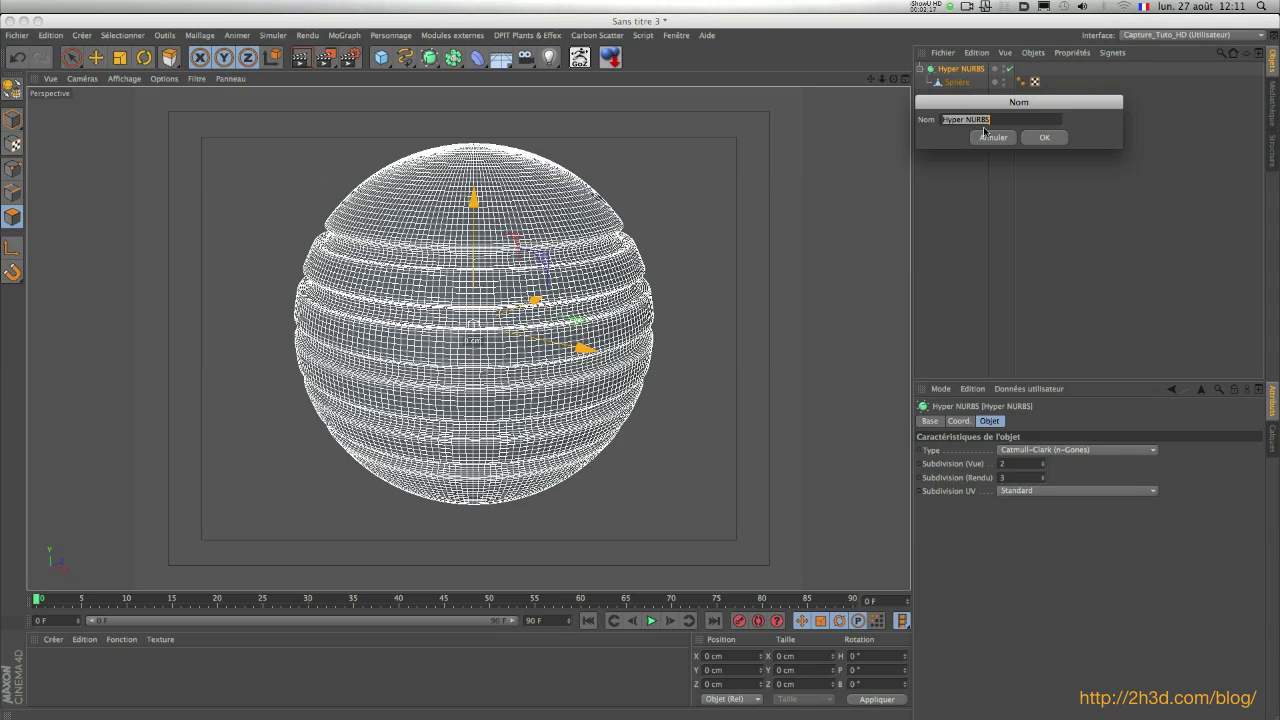
type("Base_Sphere")
left_click(990, 136)
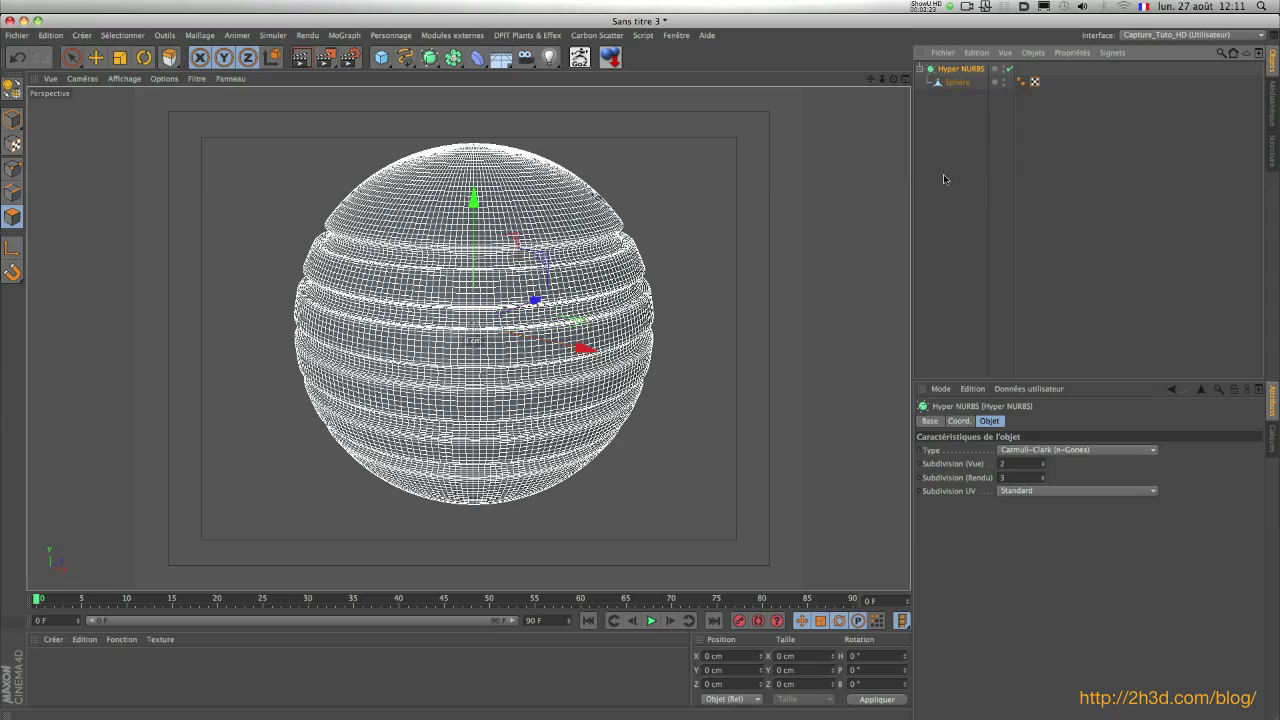
left_click(973, 186)
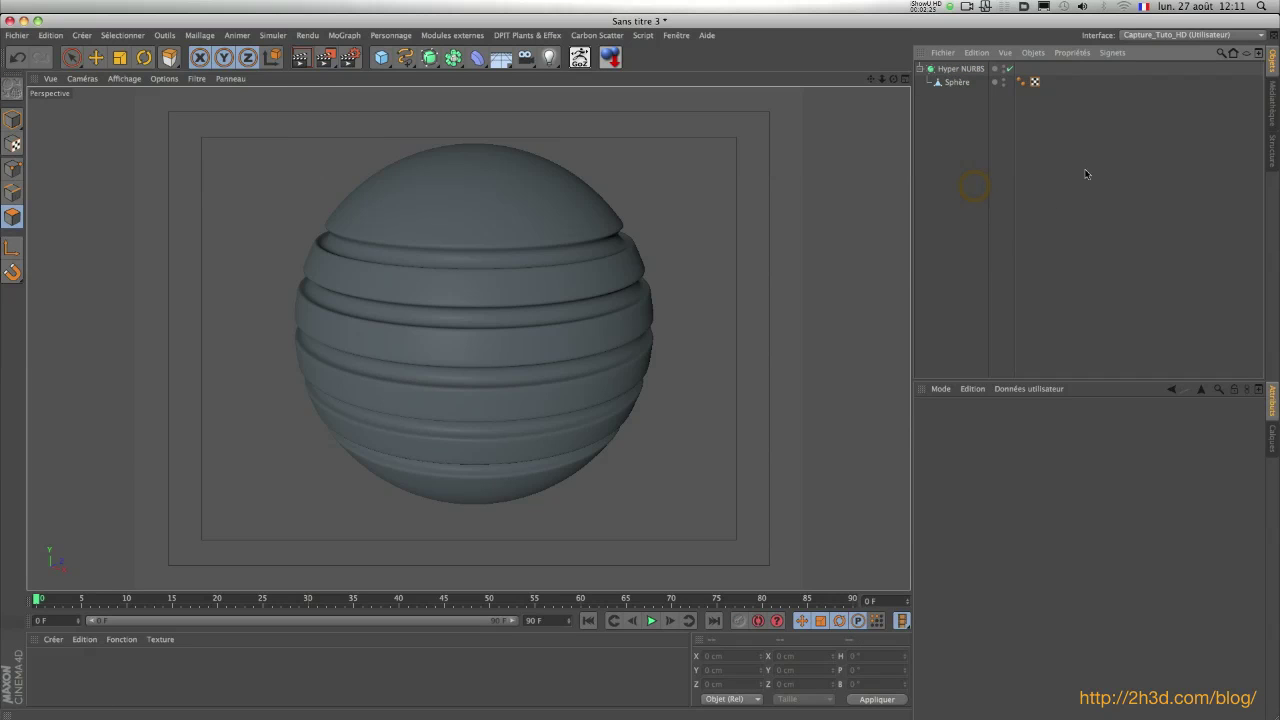
Find the Base_Sphere preset in the Objets folder of the User library and view its preview
left_click(1272, 104)
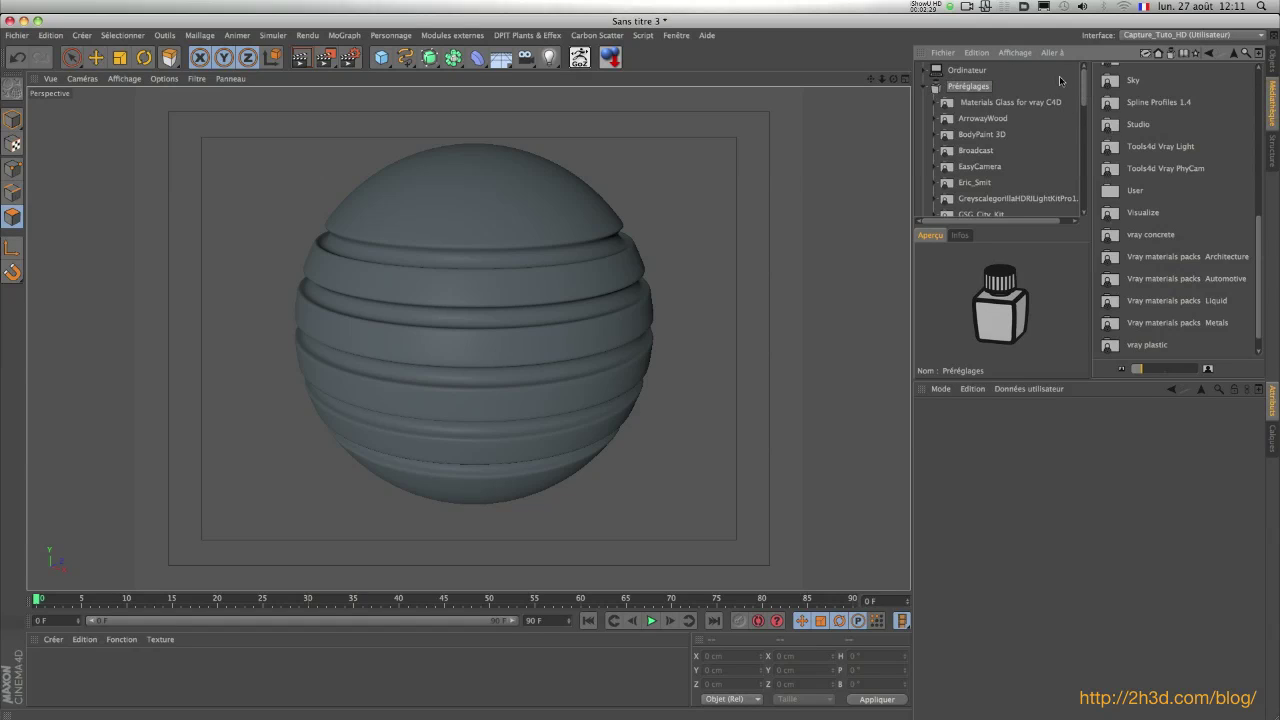
left_click_drag(1084, 84, 1083, 162)
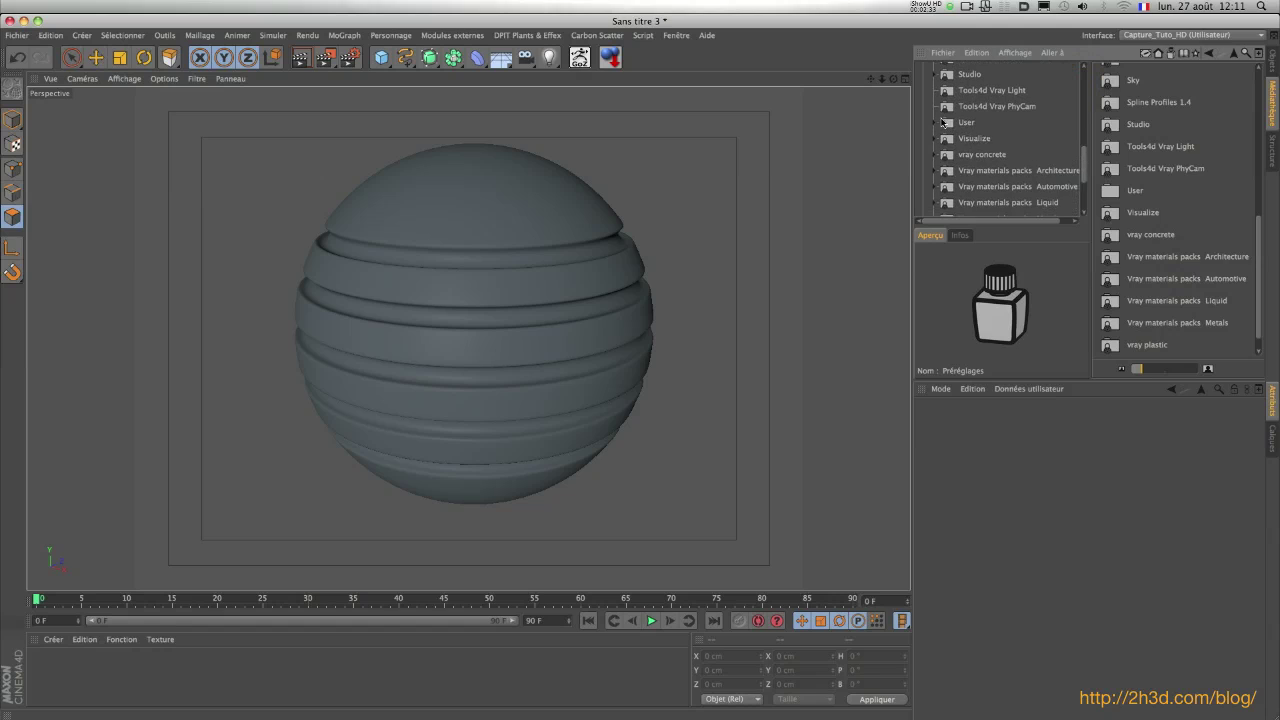
left_click(949, 125)
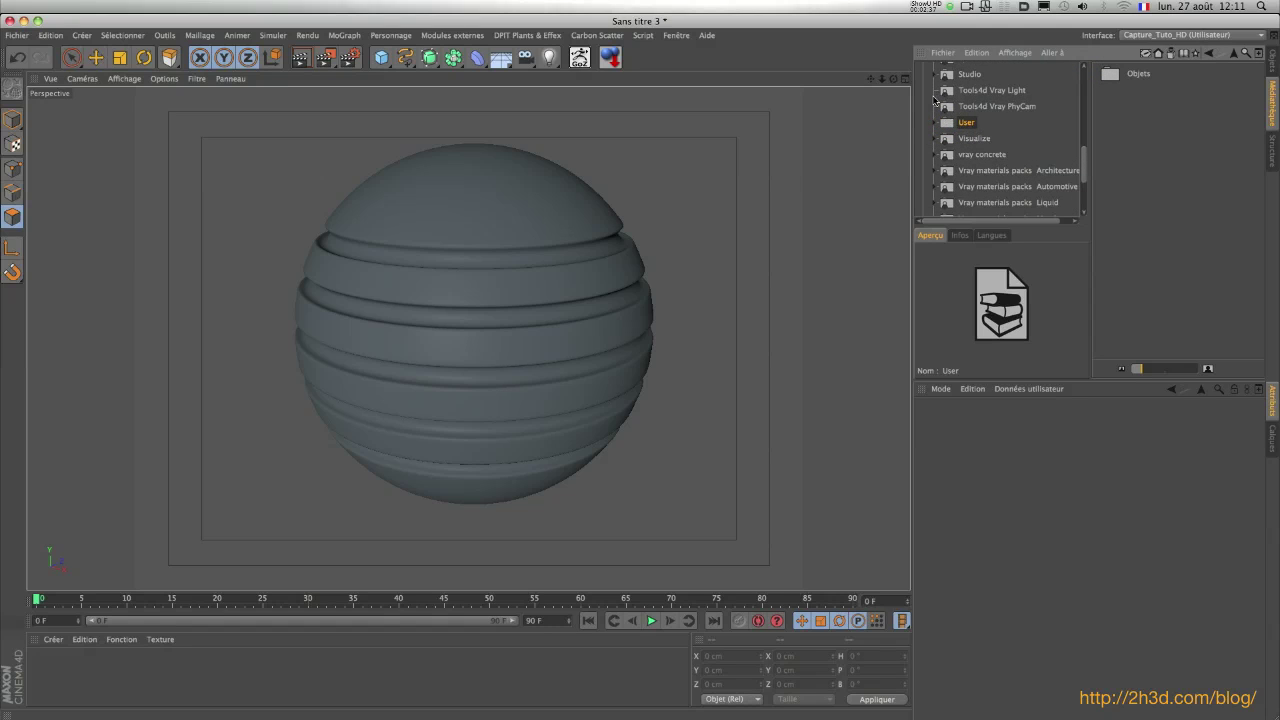
left_click(935, 125)
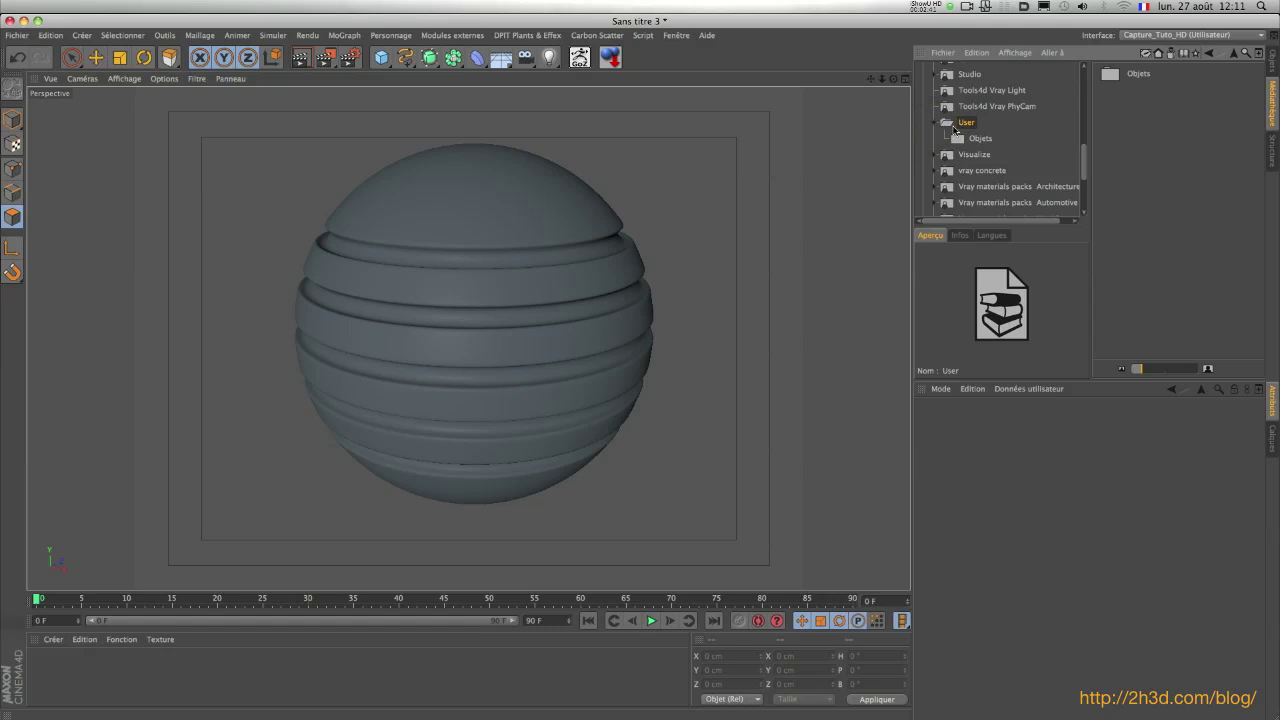
left_click(958, 140)
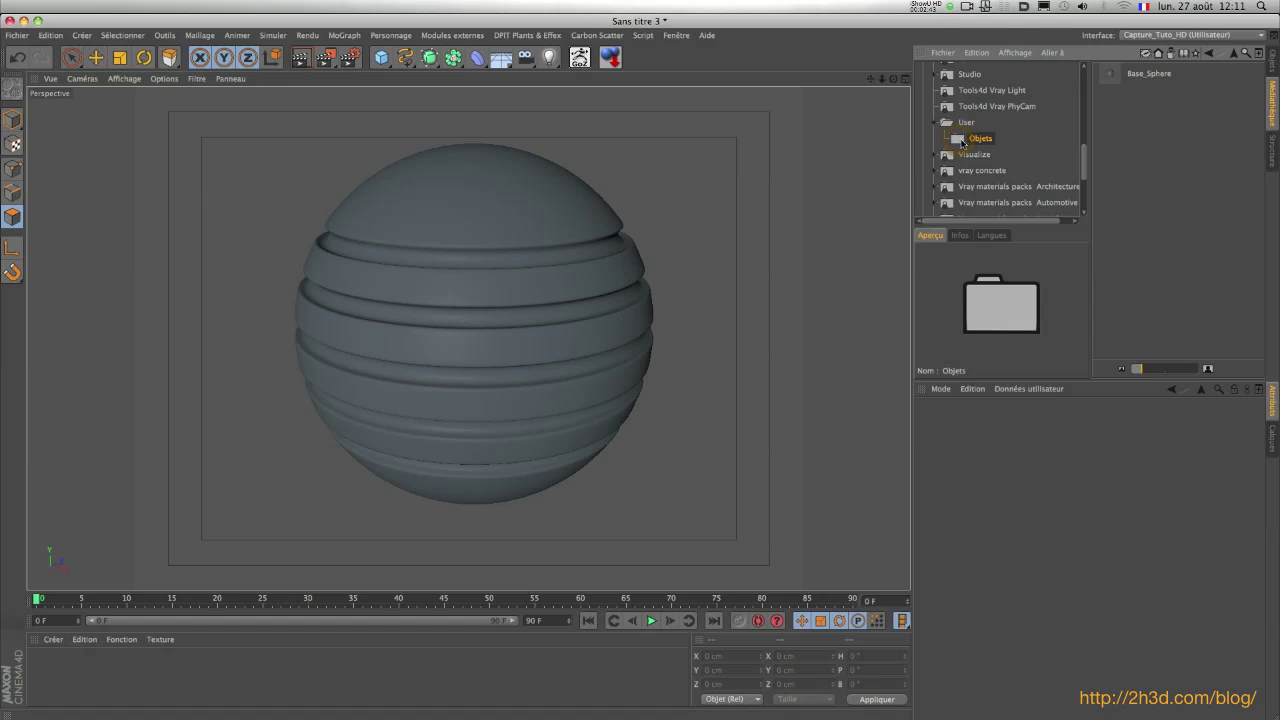
left_click(1112, 76)
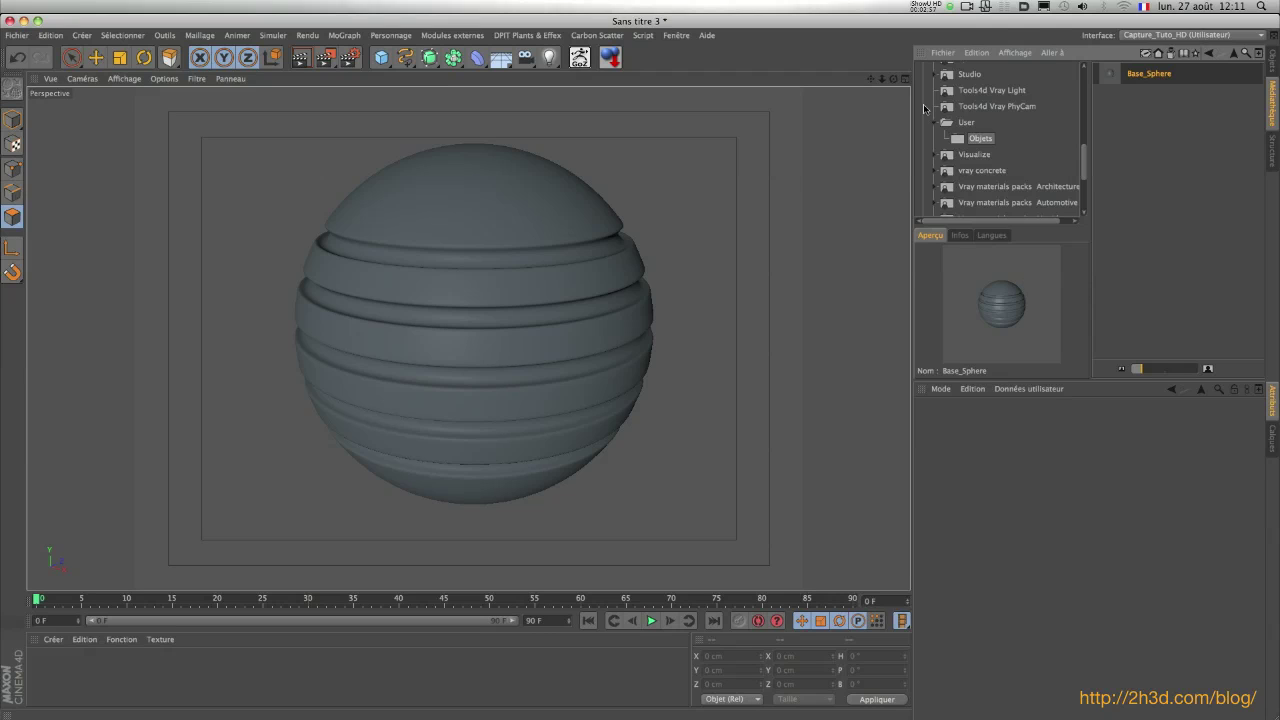
left_click(958, 140)
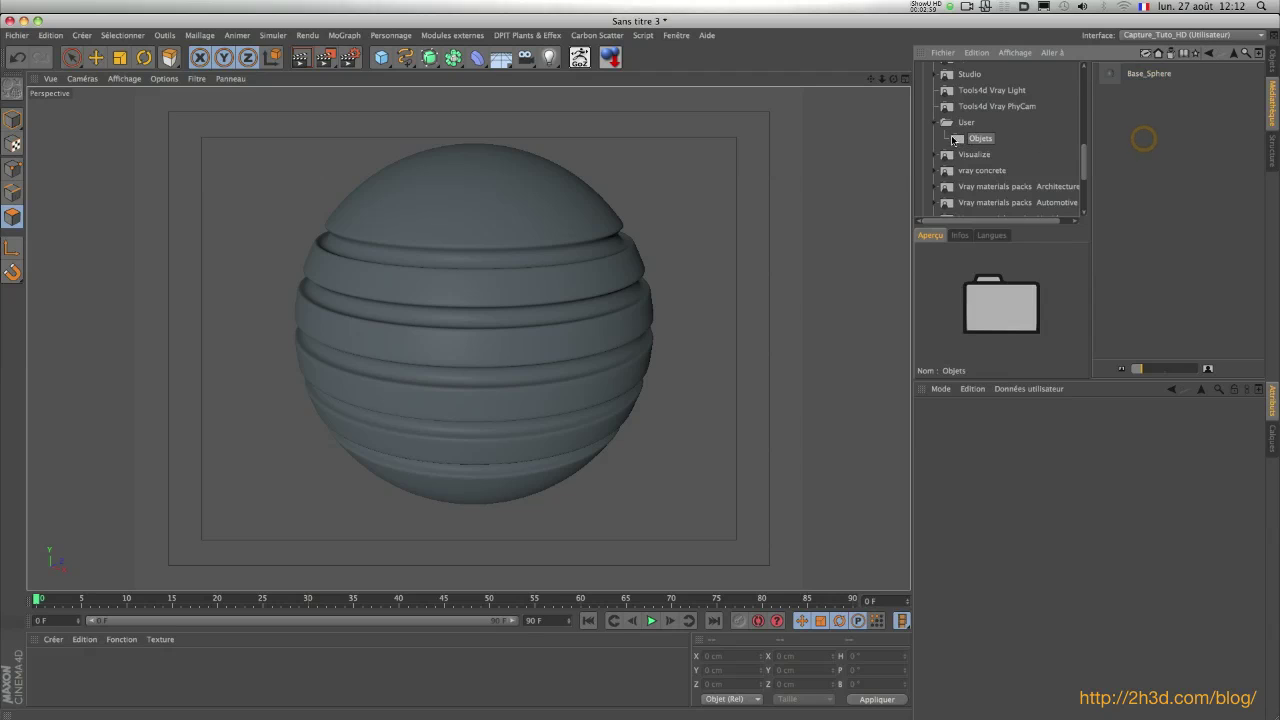
Create a new folder named Matériaux in the User preset library
left_click(962, 122)
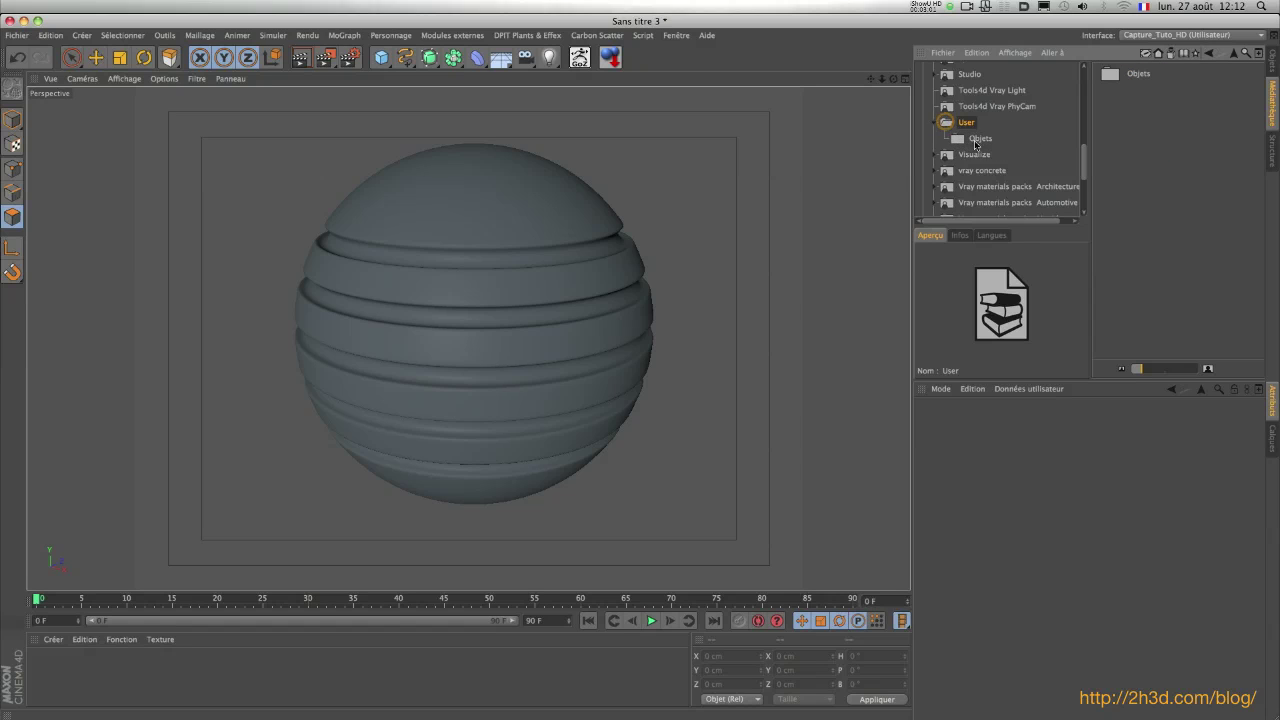
right_click(1112, 134)
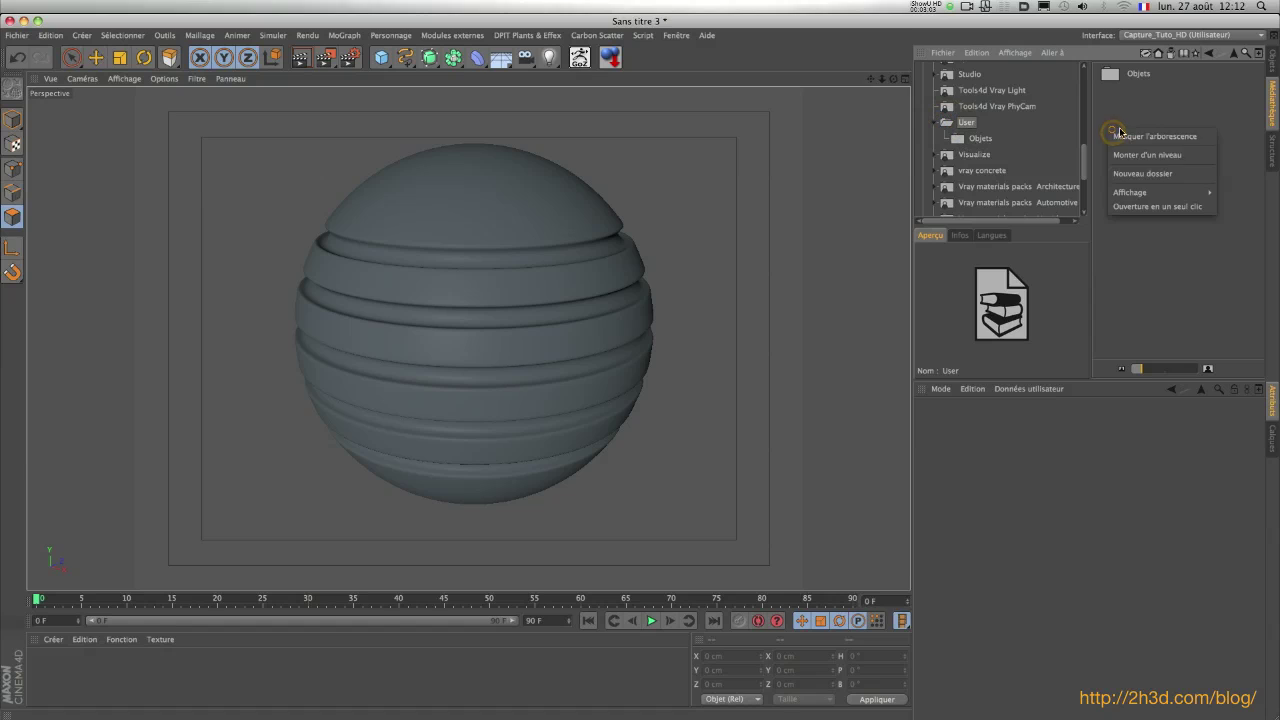
left_click(1122, 170)
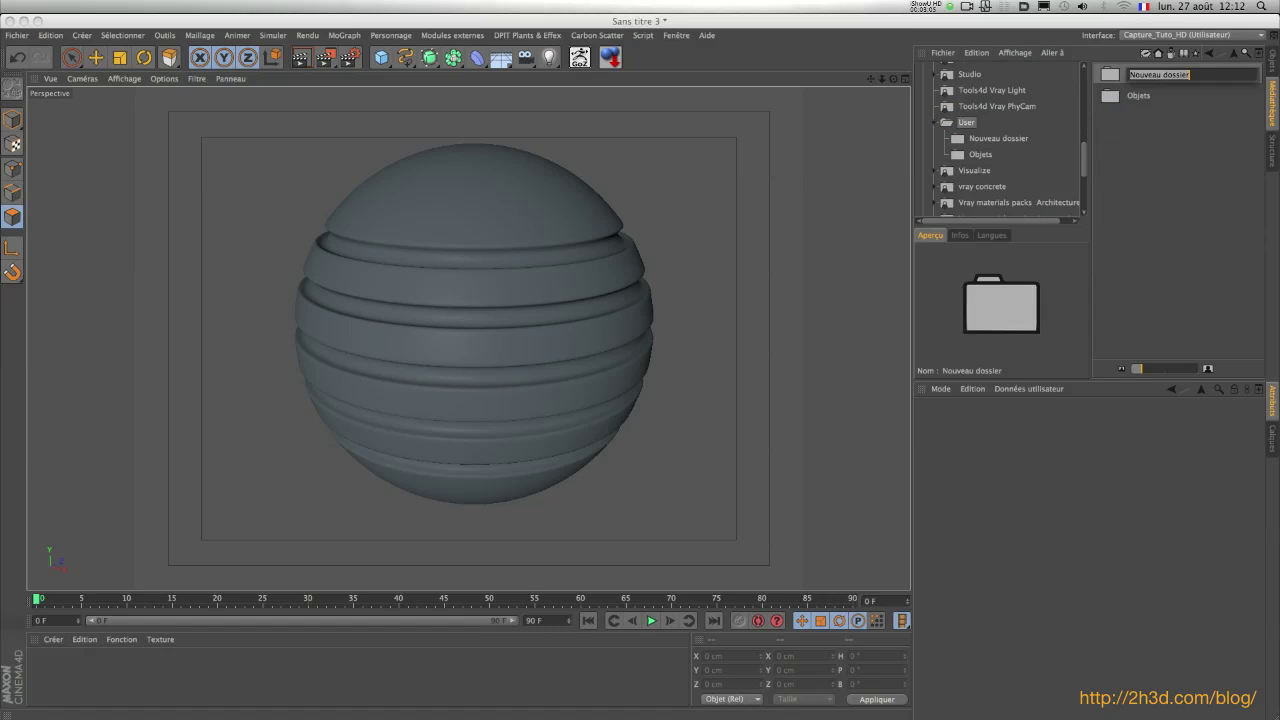
type("Matériaux")
key("Return")
left_click(1189, 203)
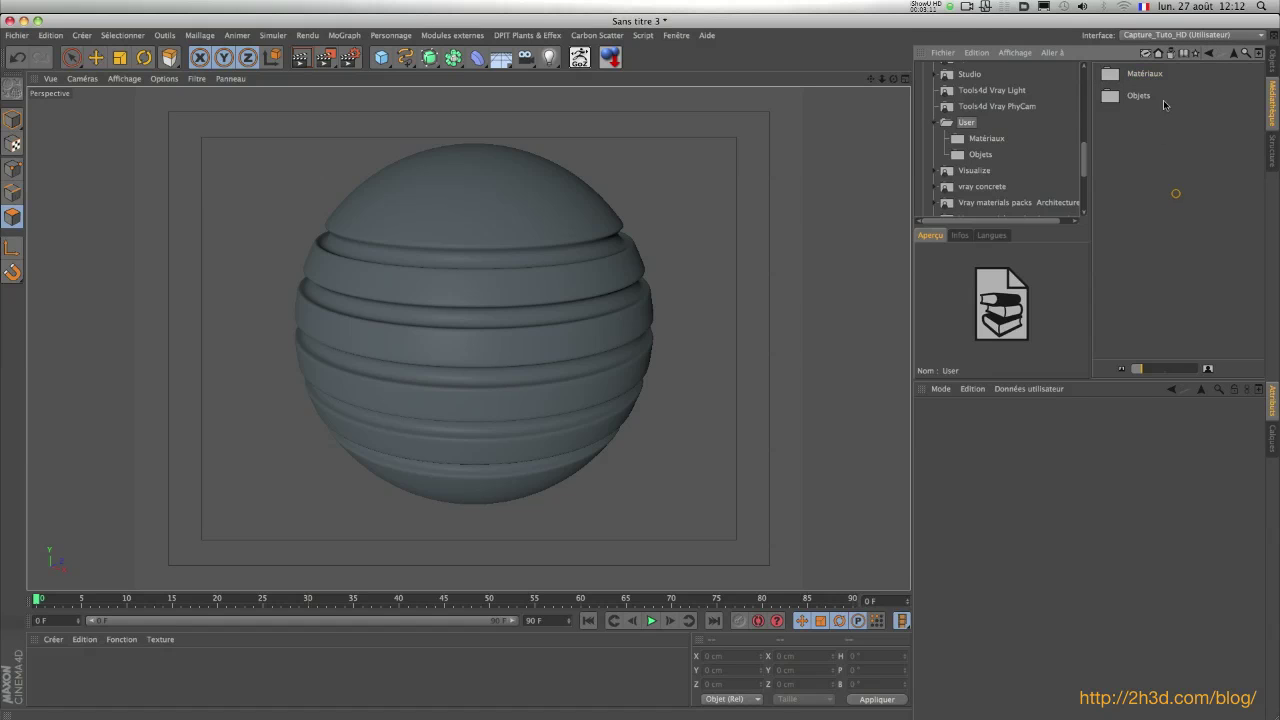
Create a new material and set its colour to orange with RGB values 255, 155 and 0
double_click(51, 667)
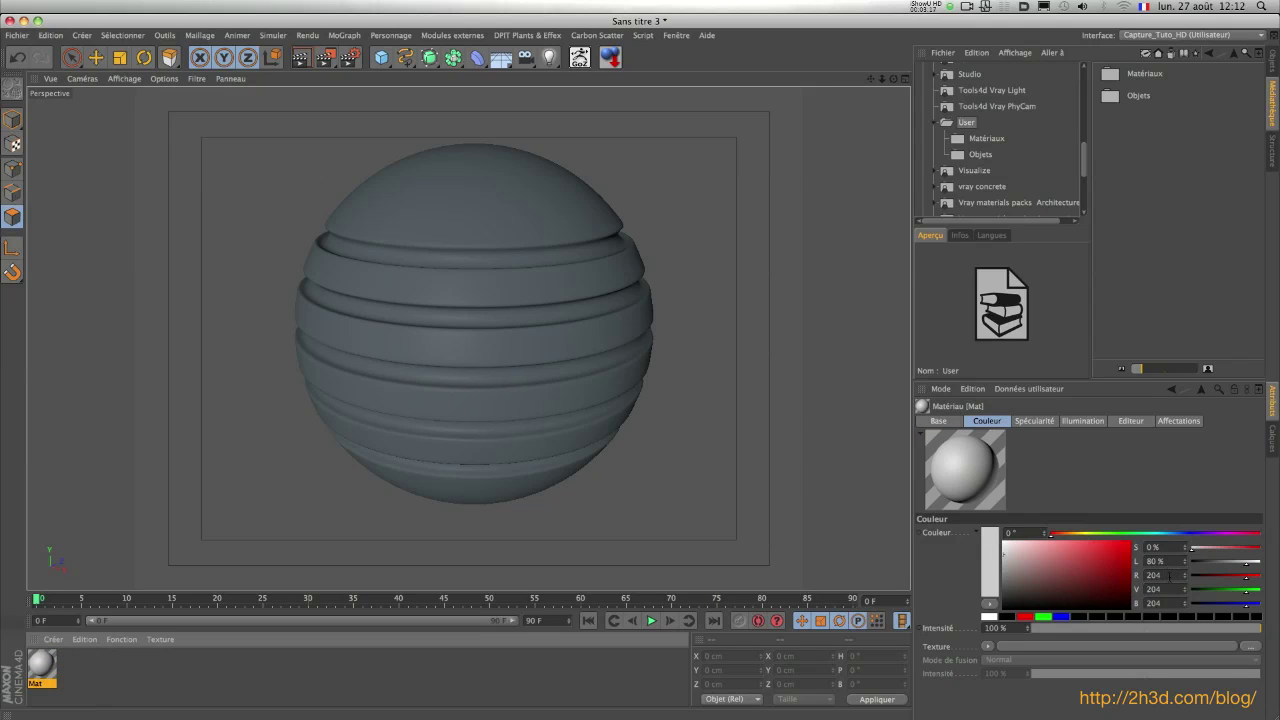
left_click_drag(1170, 575, 1096, 557)
type("255")
key("Return")
key("Tab")
type("1")
type("0")
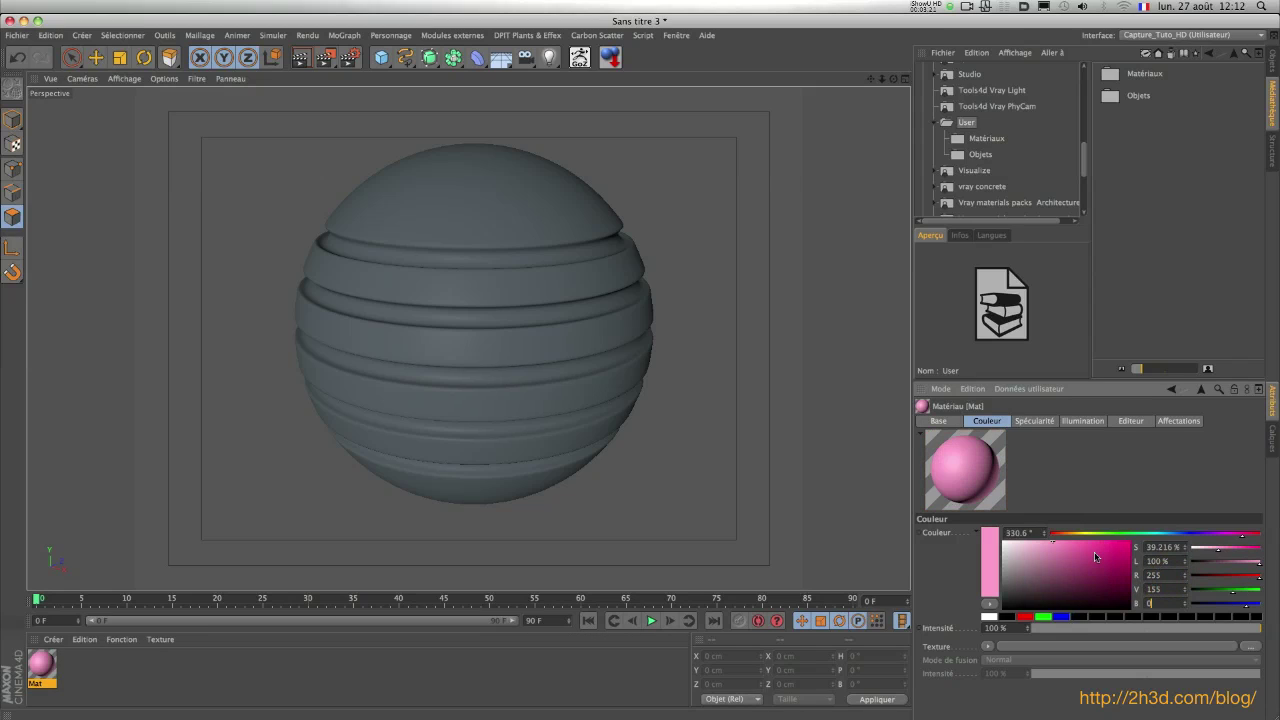
key("Return")
Set the material's specular width to 19% and height to about 65%, and enable reflection at 19% intensity
left_click(1038, 424)
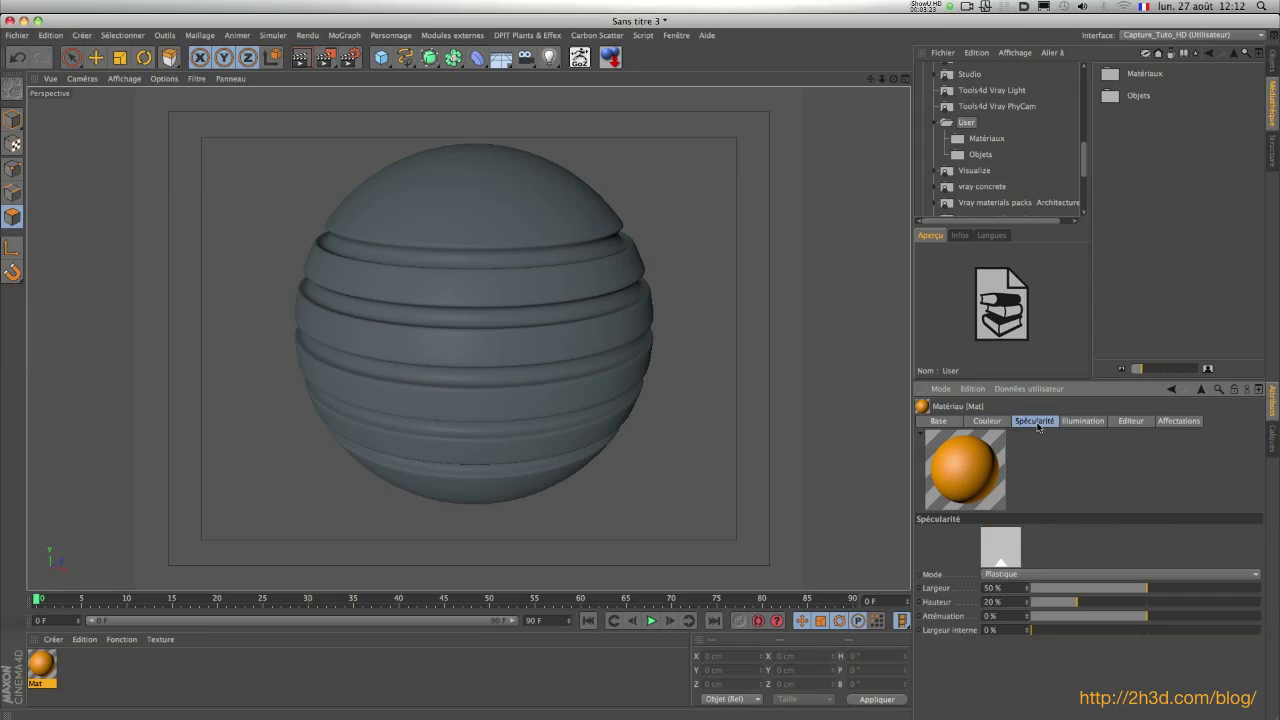
mouse_move(1082, 601)
left_mouse_down()
mouse_move(1190, 601)
mouse_move(1101, 584)
left_mouse_up()
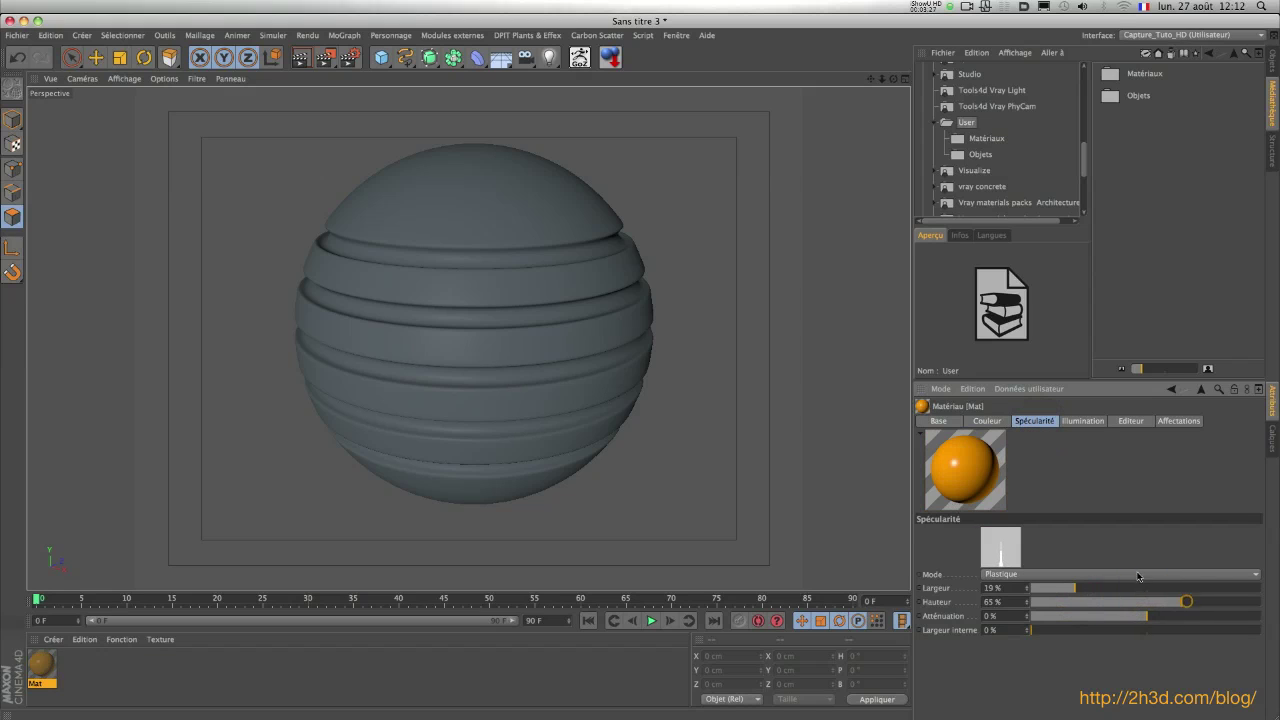
left_click(938, 421)
left_click(979, 586)
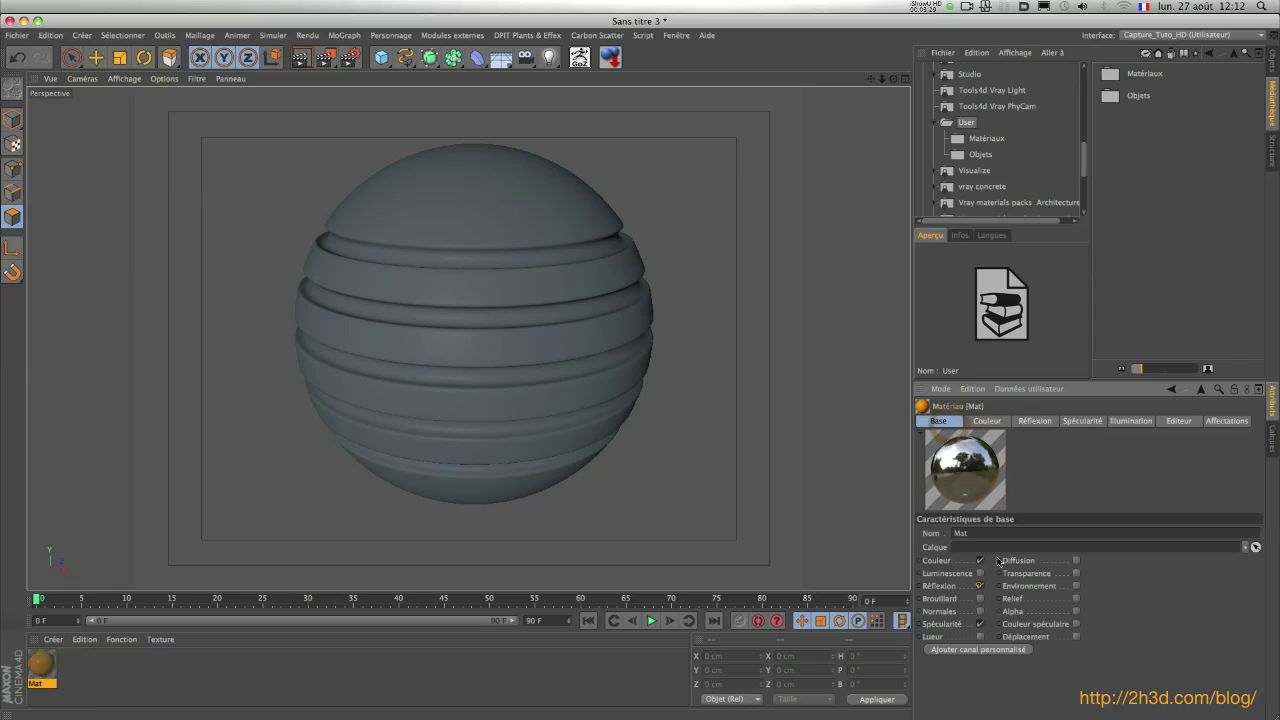
left_click(1035, 421)
left_click_drag(1240, 632, 1082, 637)
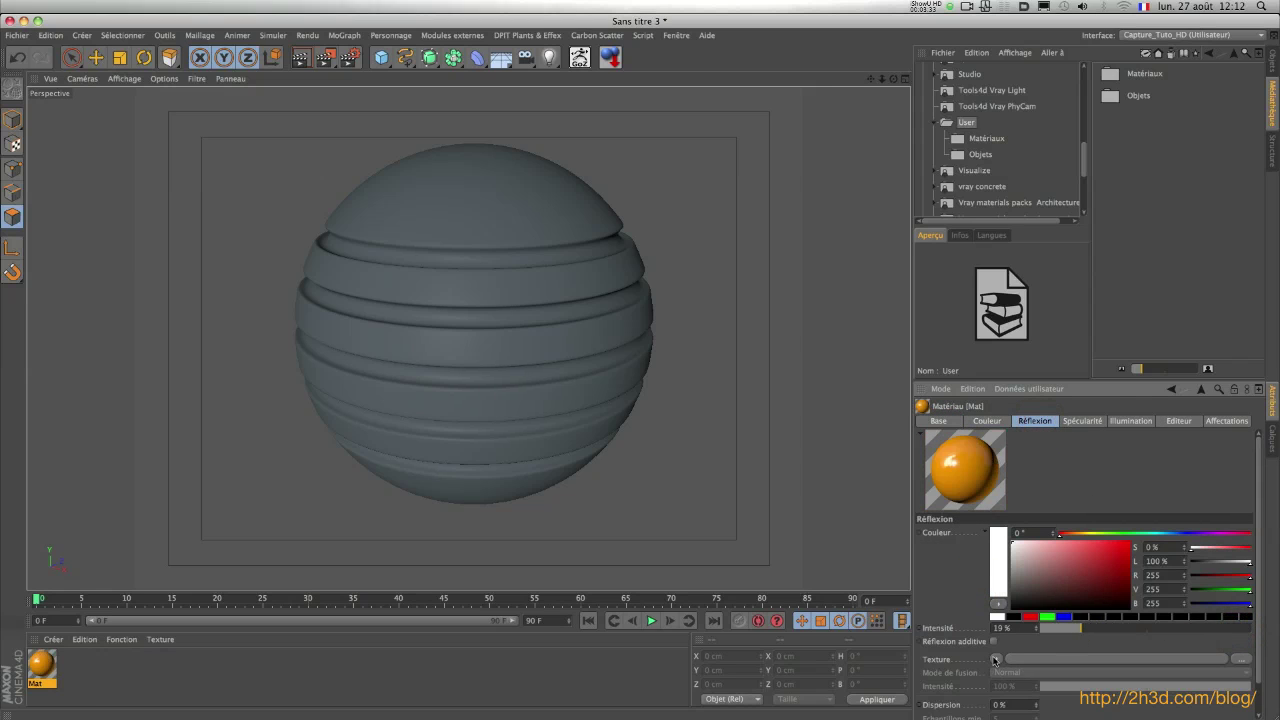
Add a Fresnel texture to the material's reflection channel and set its mix intensity to 42%
left_click(996, 659)
left_click(1030, 480)
left_click_drag(1259, 650, 1133, 679)
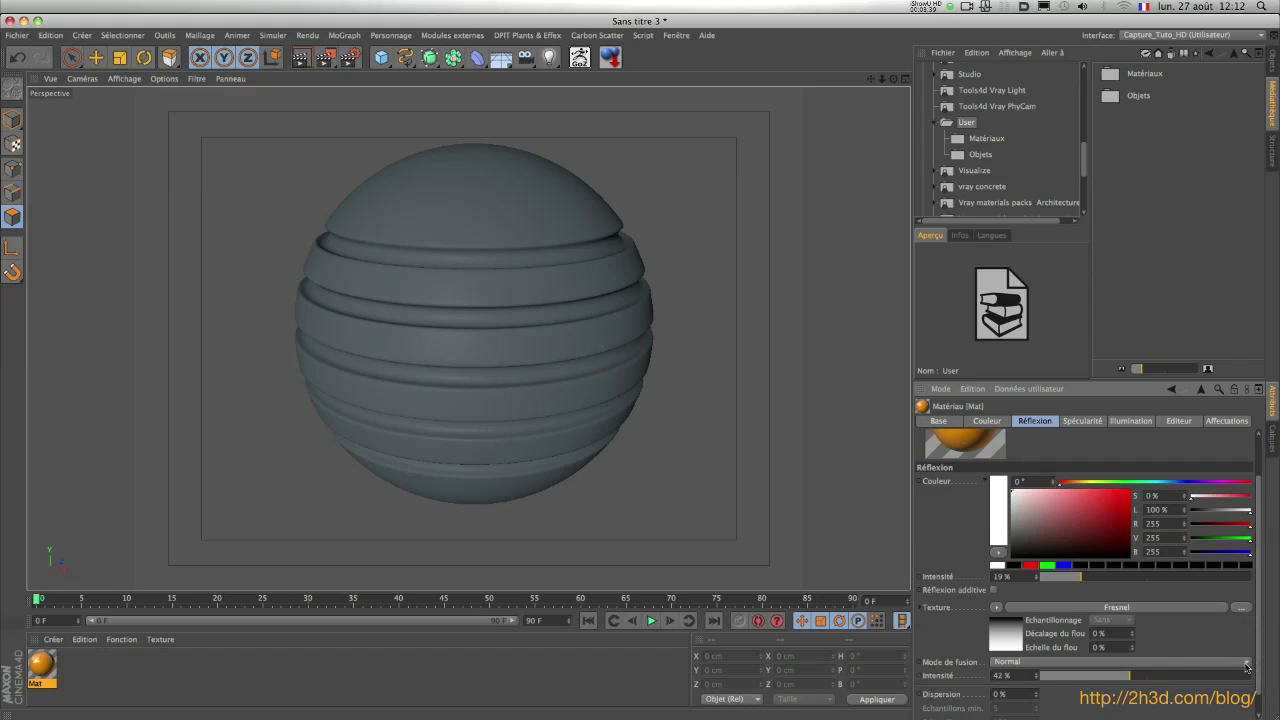
left_click_drag(1257, 660, 1256, 646)
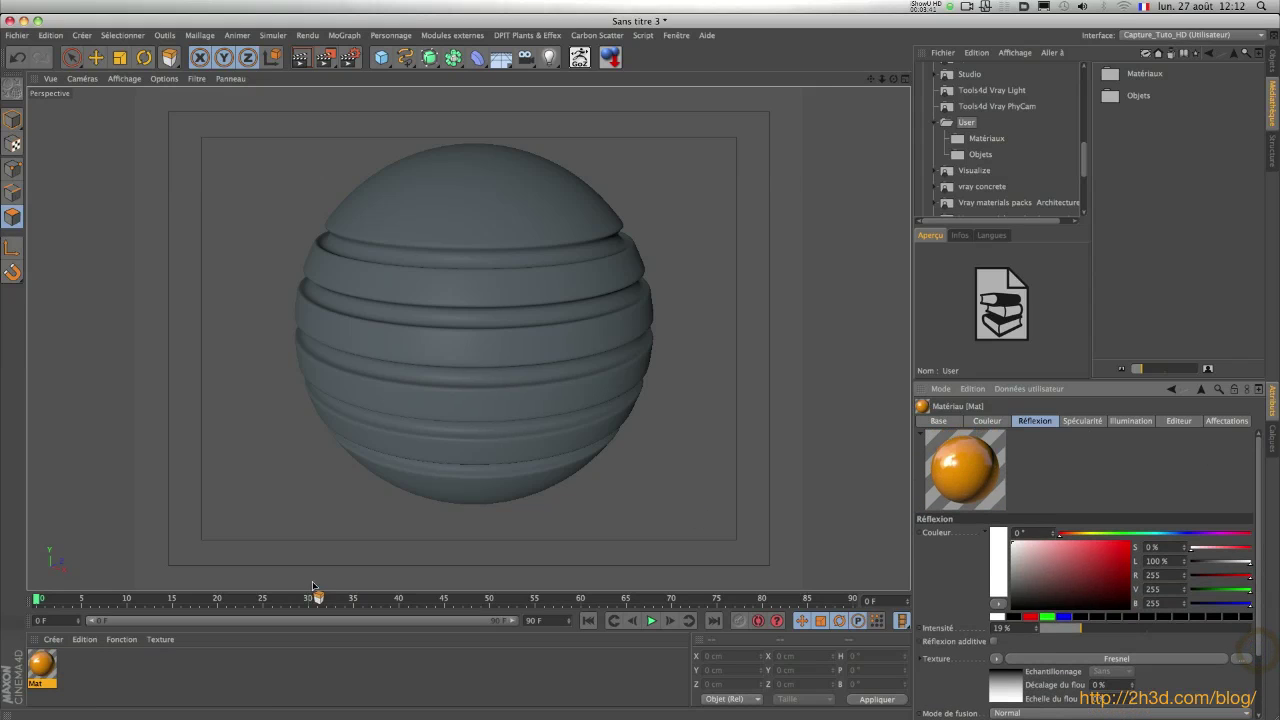
Rename the new material as Orange
left_click(946, 423)
left_click_drag(978, 537, 839, 495)
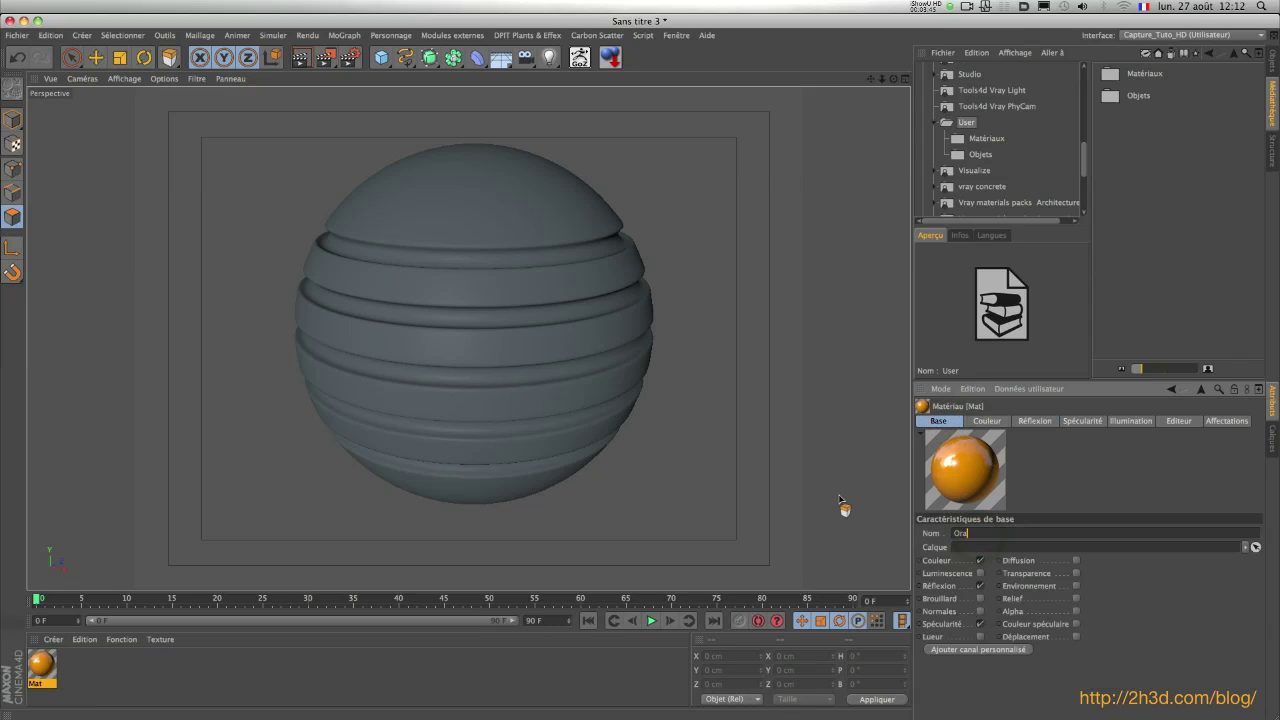
key("Return")
Store the Orange material as a preset in the User library's Matériaux folder and check that folder's contents
left_click_drag(945, 124, 865, 220)
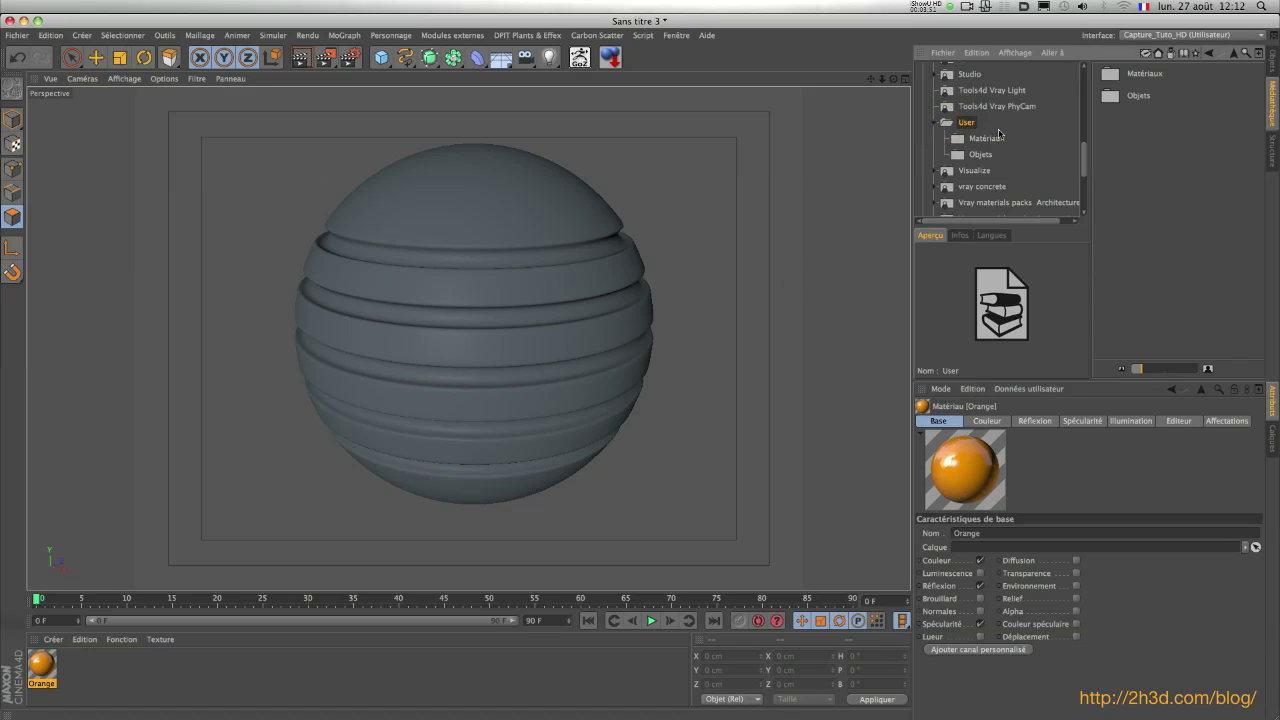
left_click(958, 142)
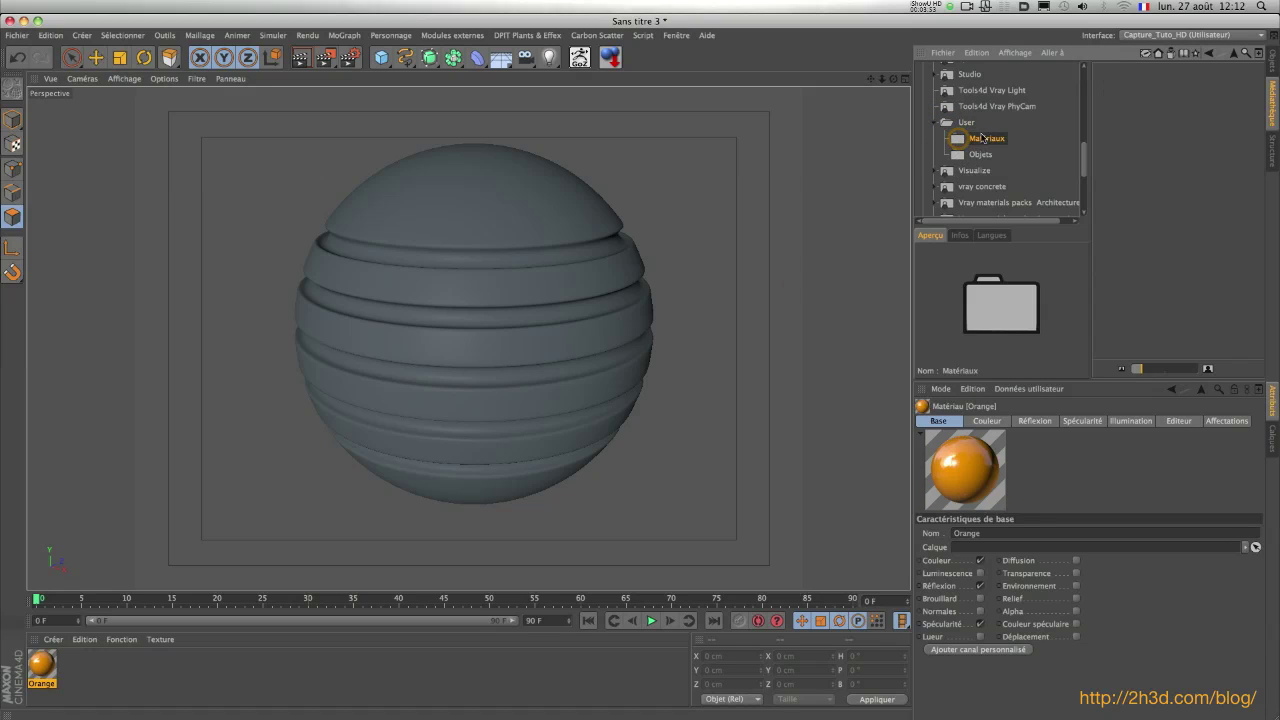
left_click_drag(42, 666, 972, 140)
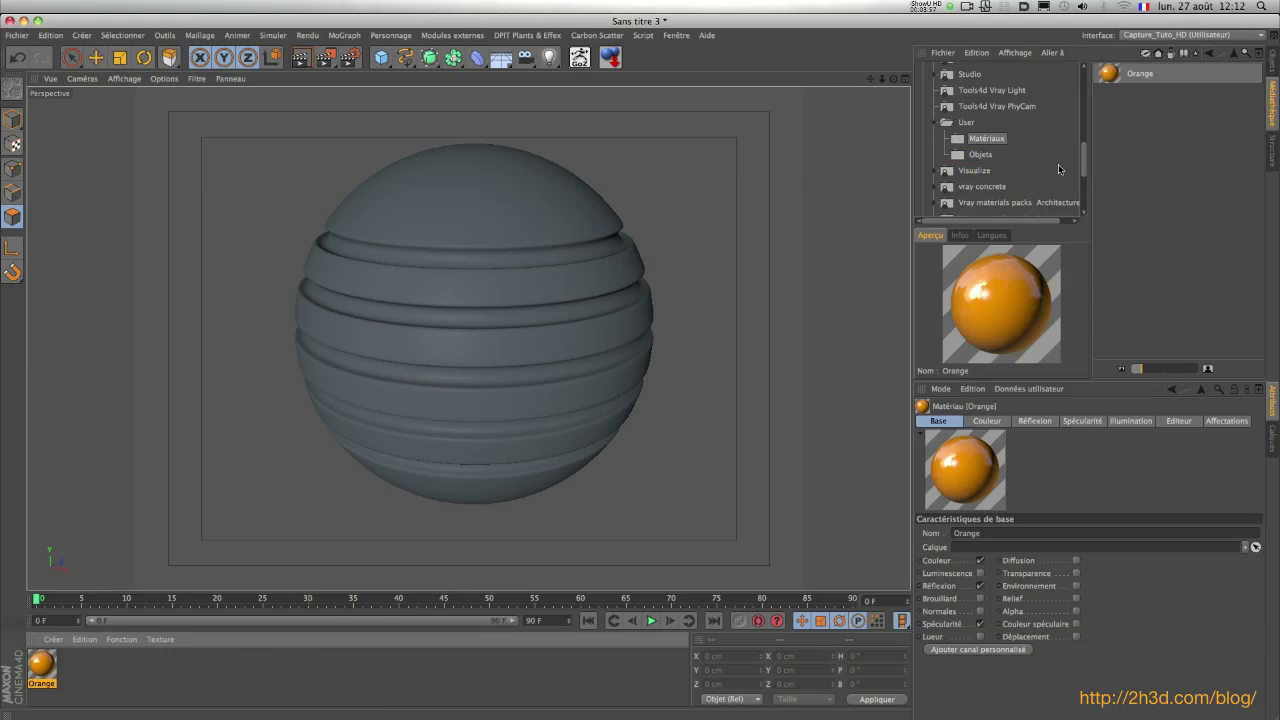
left_click(985, 138)
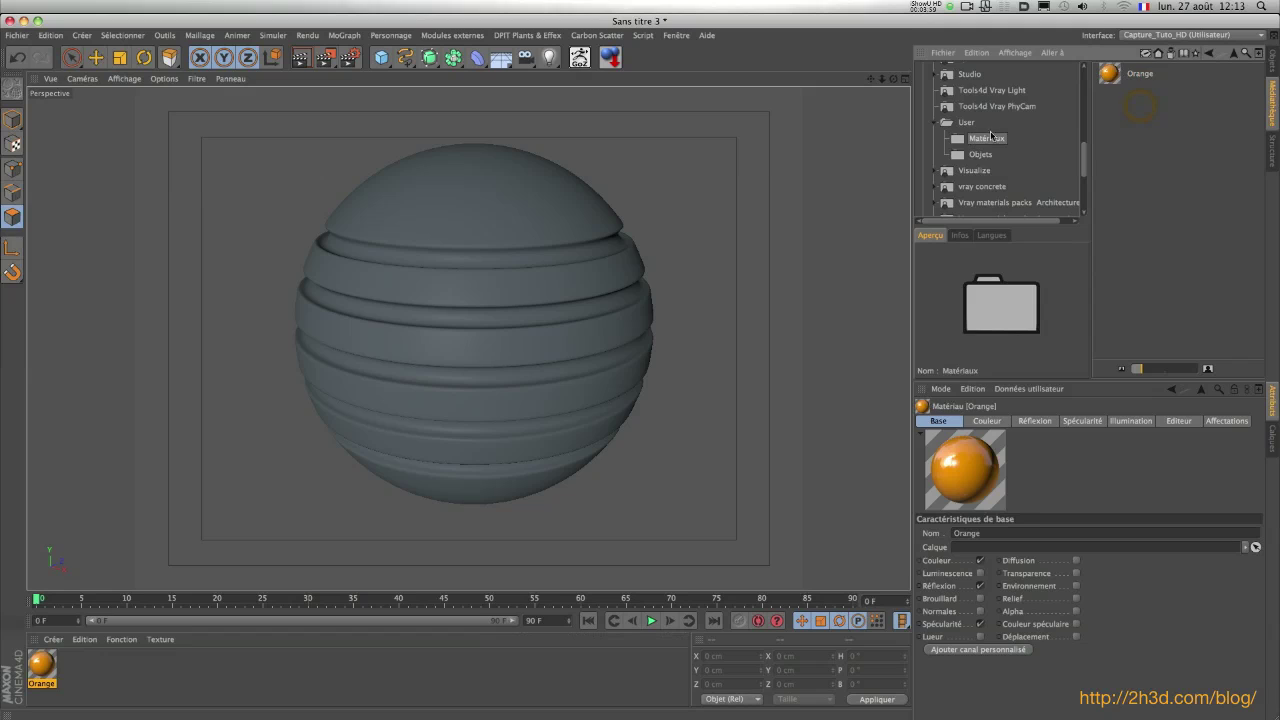
left_click(962, 122)
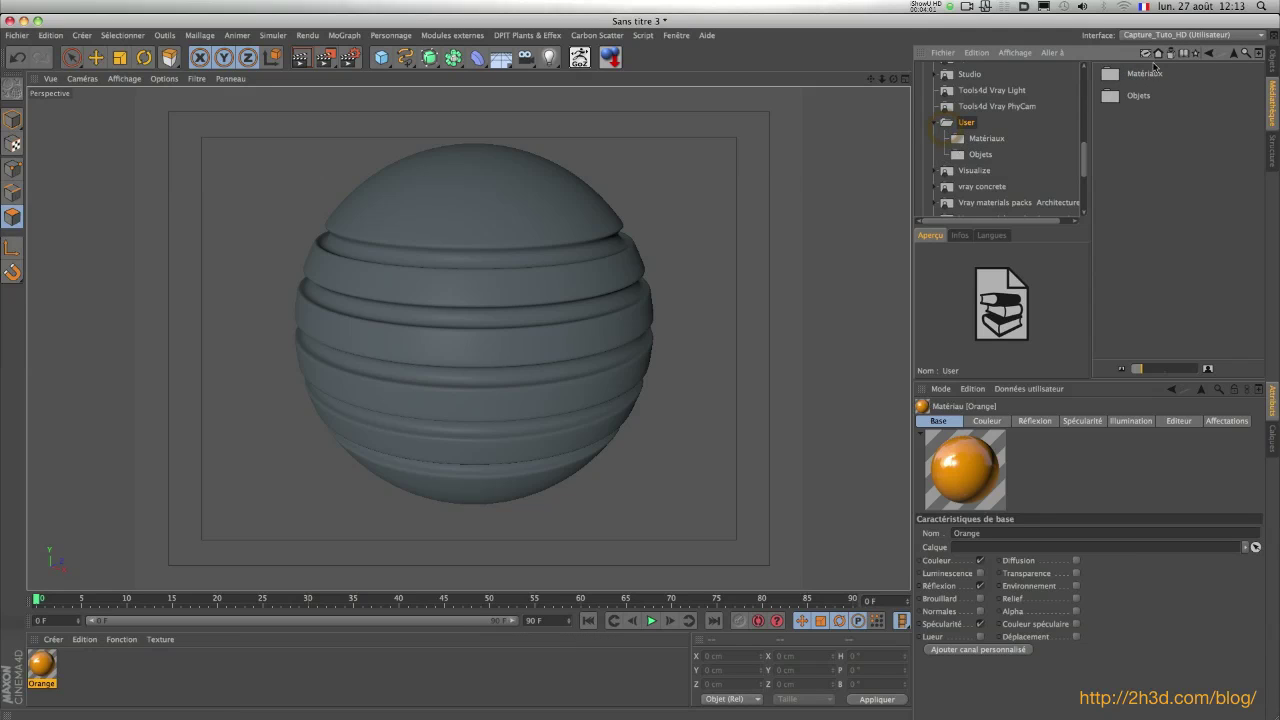
left_click(968, 140)
left_click(1143, 114)
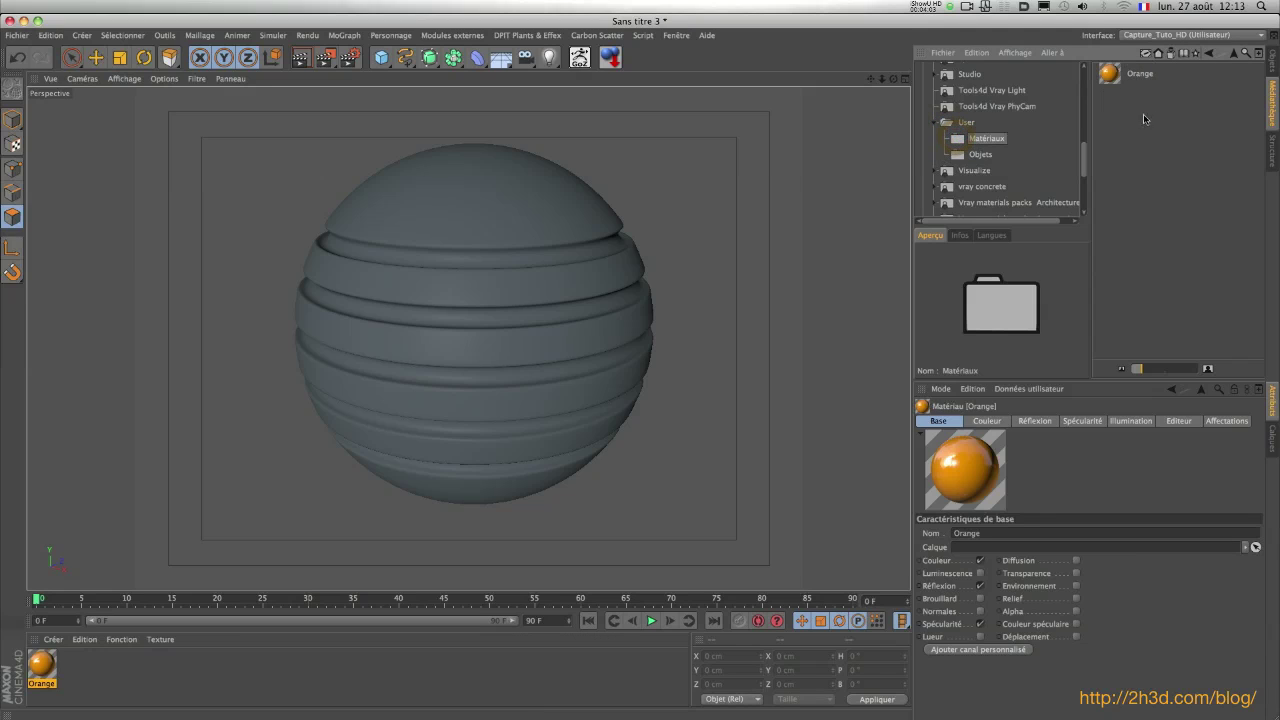
Delete the Orange material and the Hyper NURBS sphere from the scene, and start a new empty project
left_click(45, 669)
key("Delete")
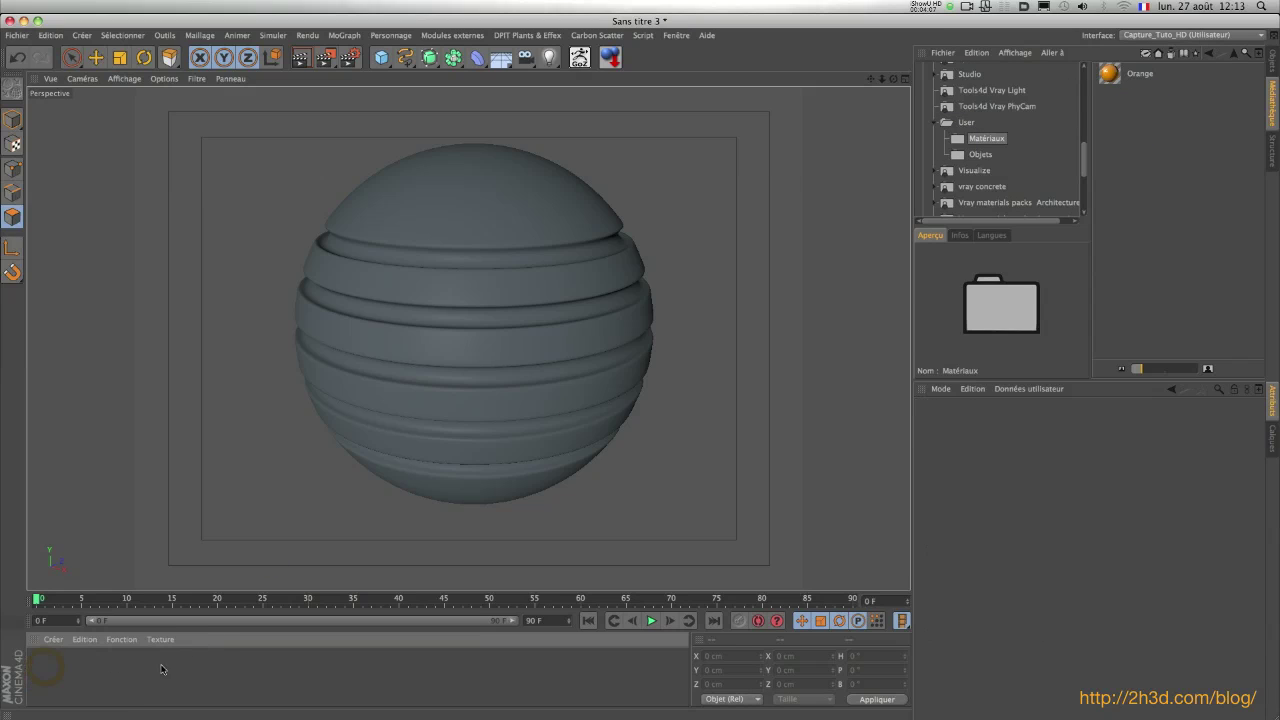
left_click(725, 248)
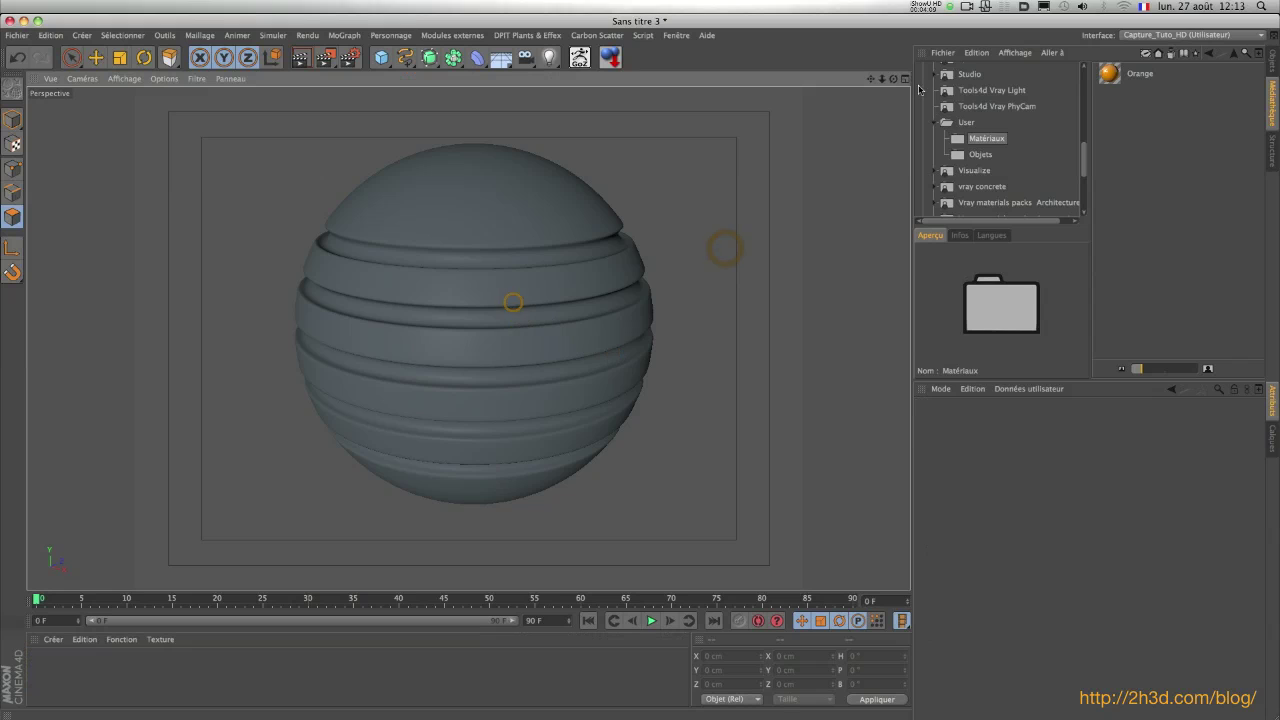
key("shift+F1")
left_click(945, 69)
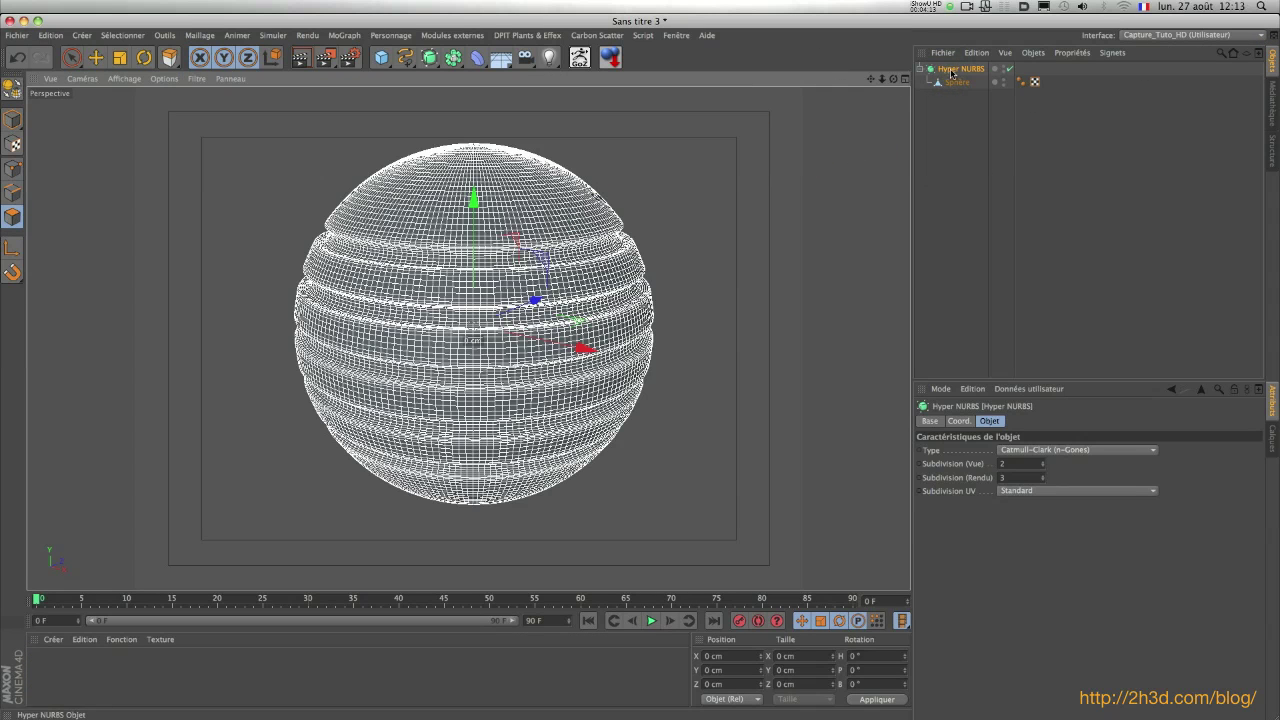
key("Delete")
left_click(957, 158)
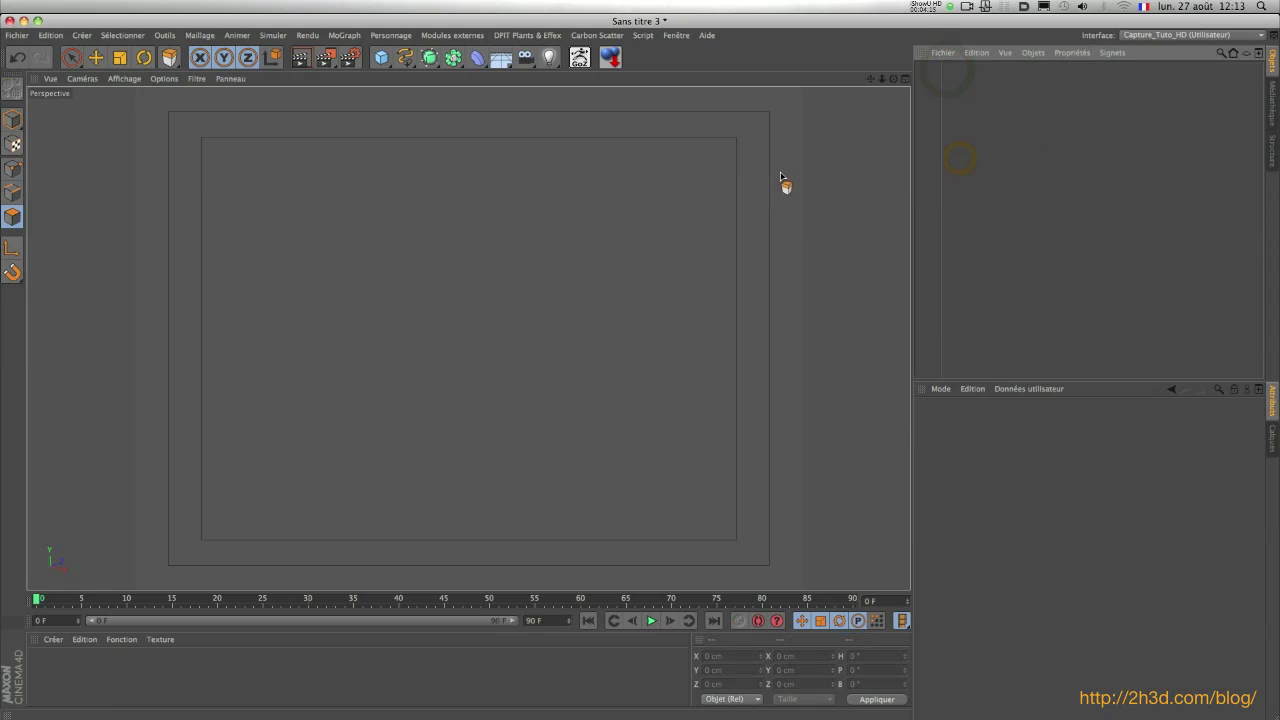
key("super+n")
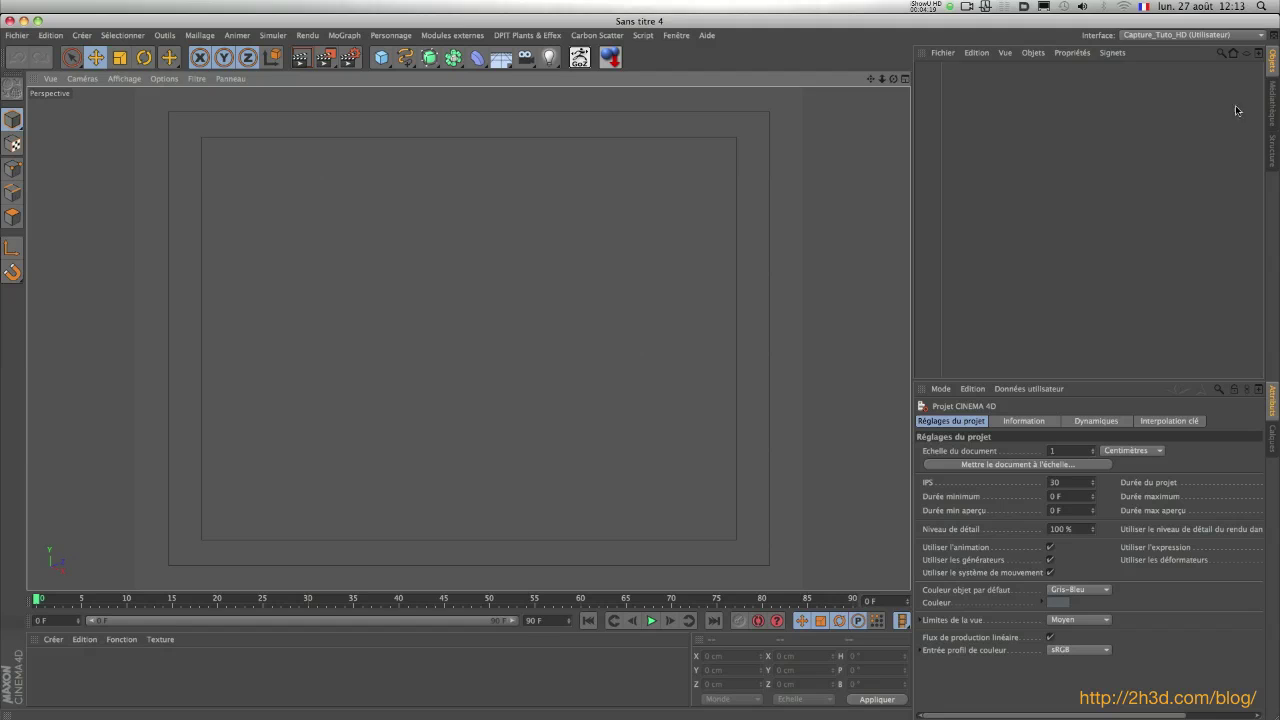
Load the Base_Sphere preset from the User library's Objets folder into the scene and frame it in the view
left_click(1273, 104)
left_click(960, 156)
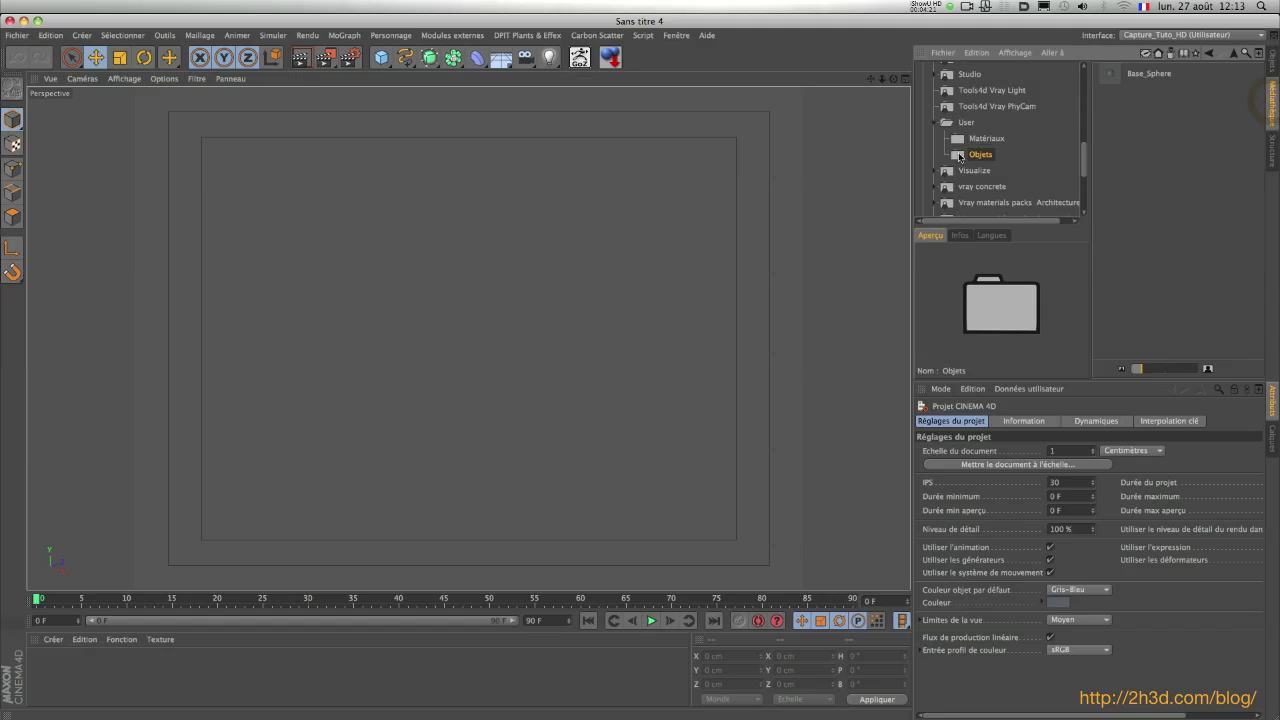
double_click(1115, 74)
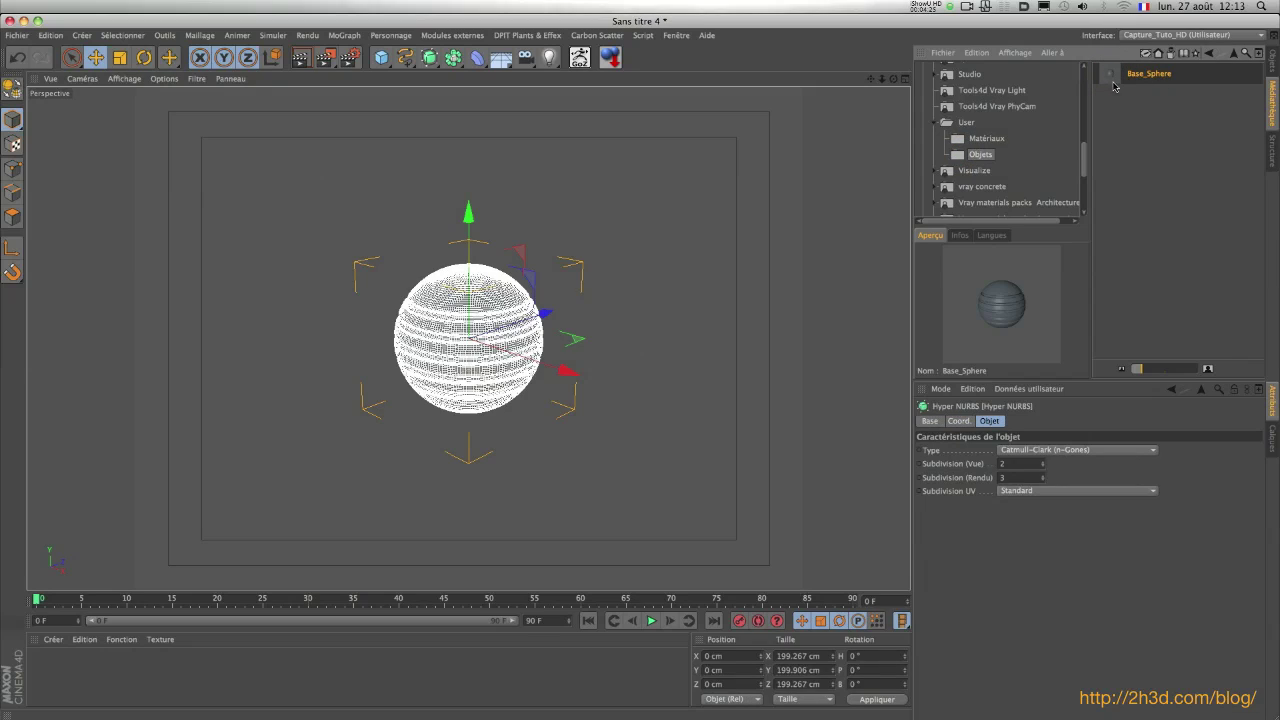
left_click(1272, 62)
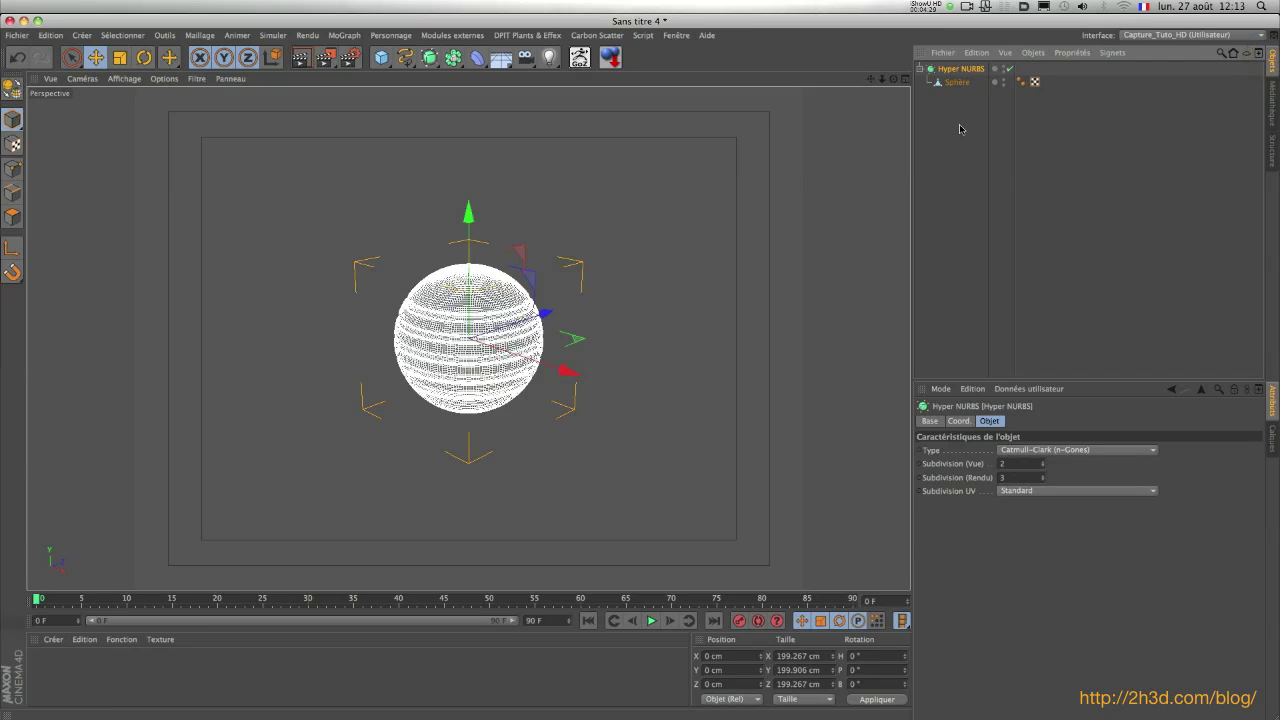
key("h")
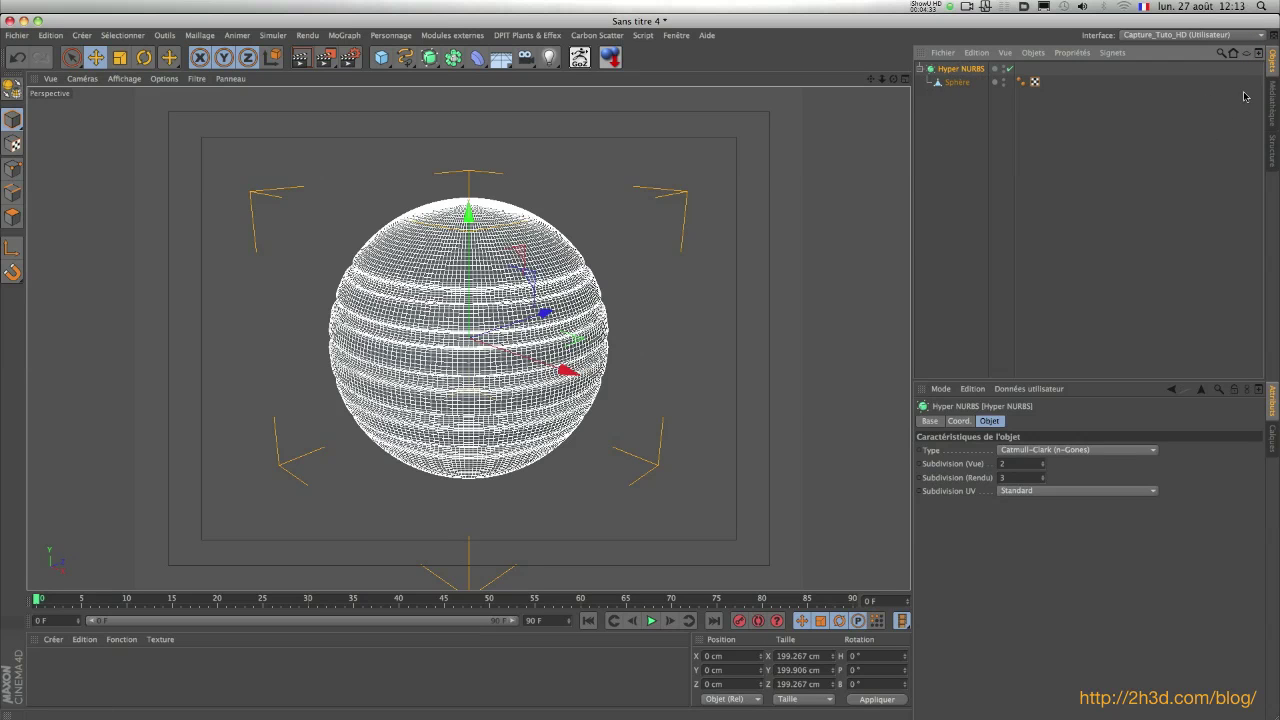
Load the Orange preset from the Matériaux folder into the project's materials, apply it to the sphere and deselect everything
left_click(1274, 96)
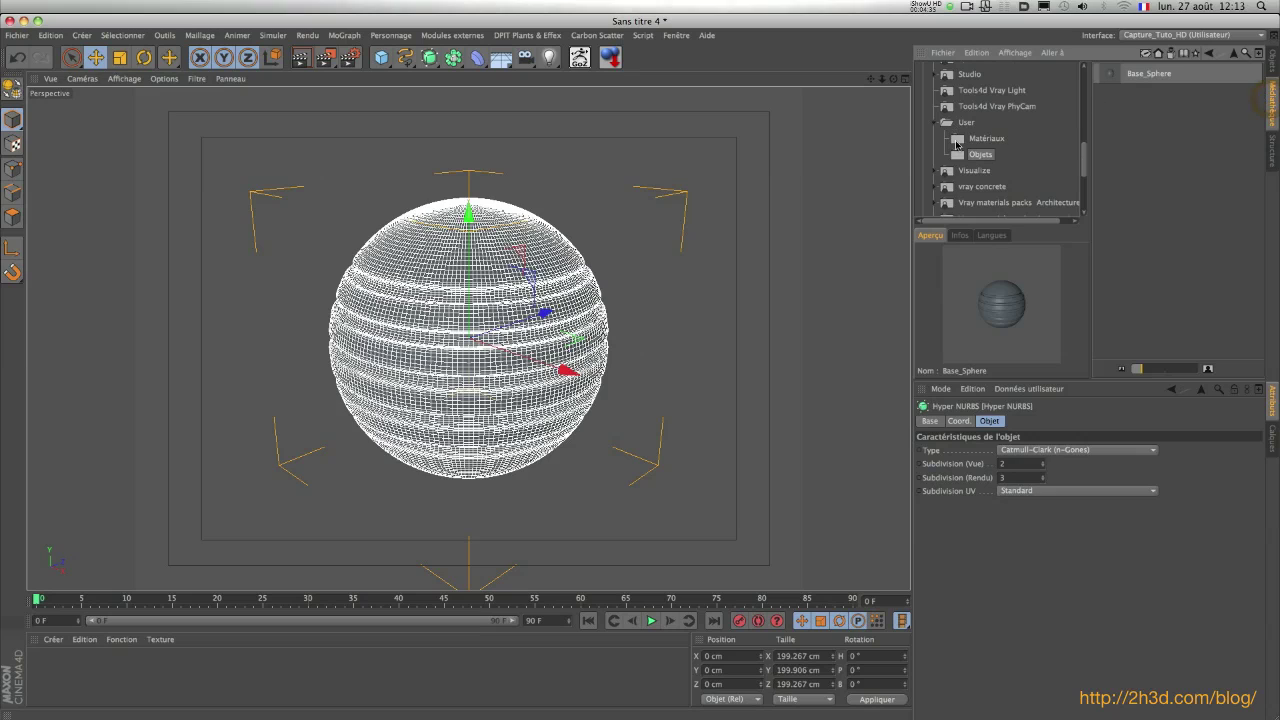
left_click(957, 142)
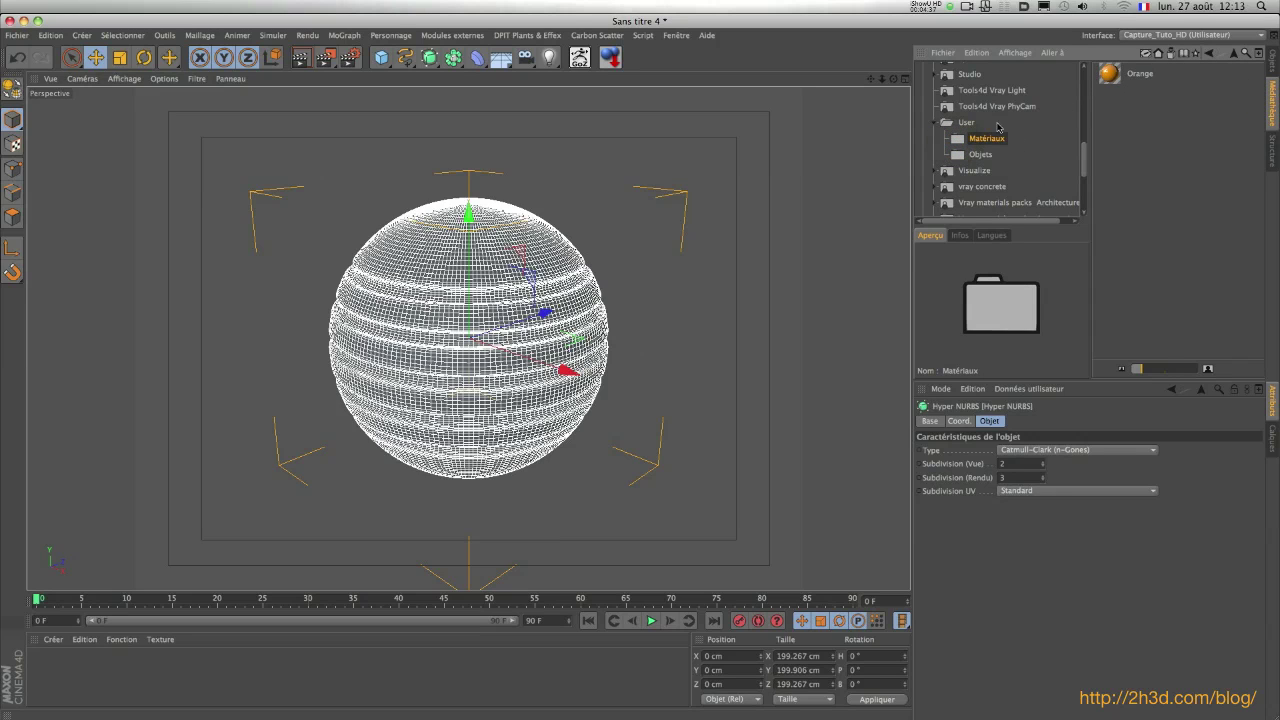
left_click_drag(1110, 75, 33, 678)
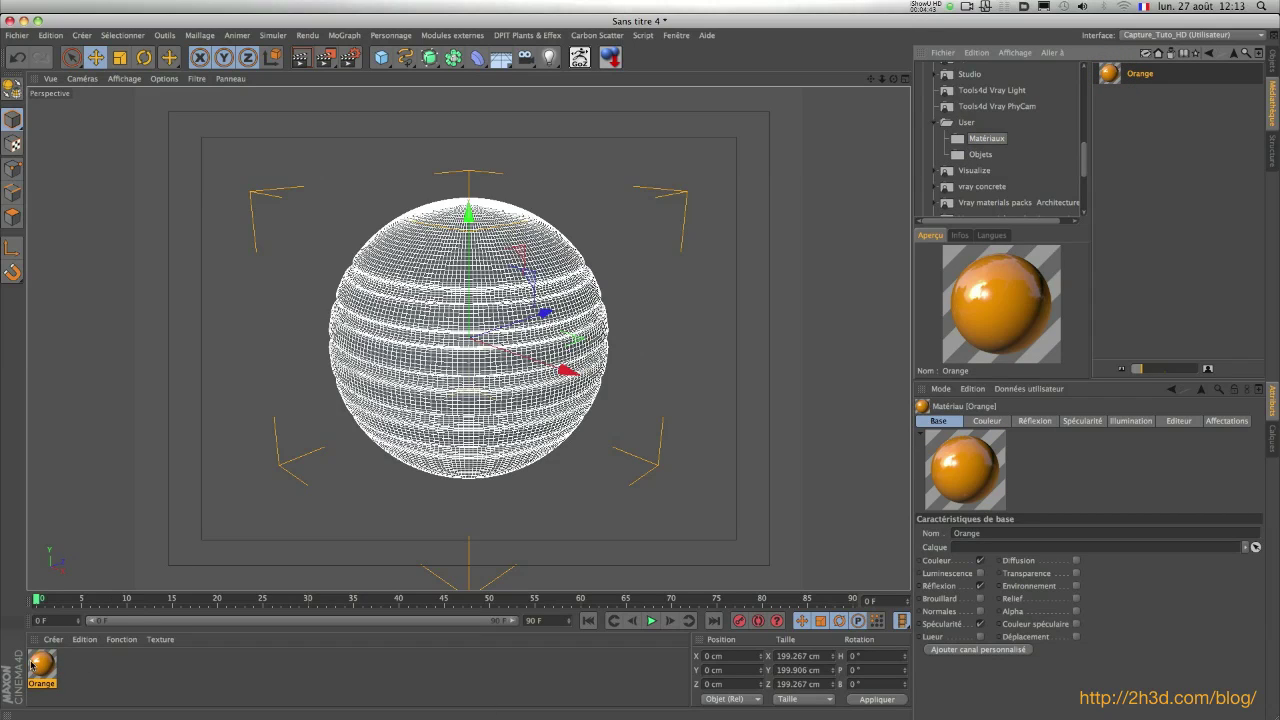
left_click_drag(42, 665, 470, 380)
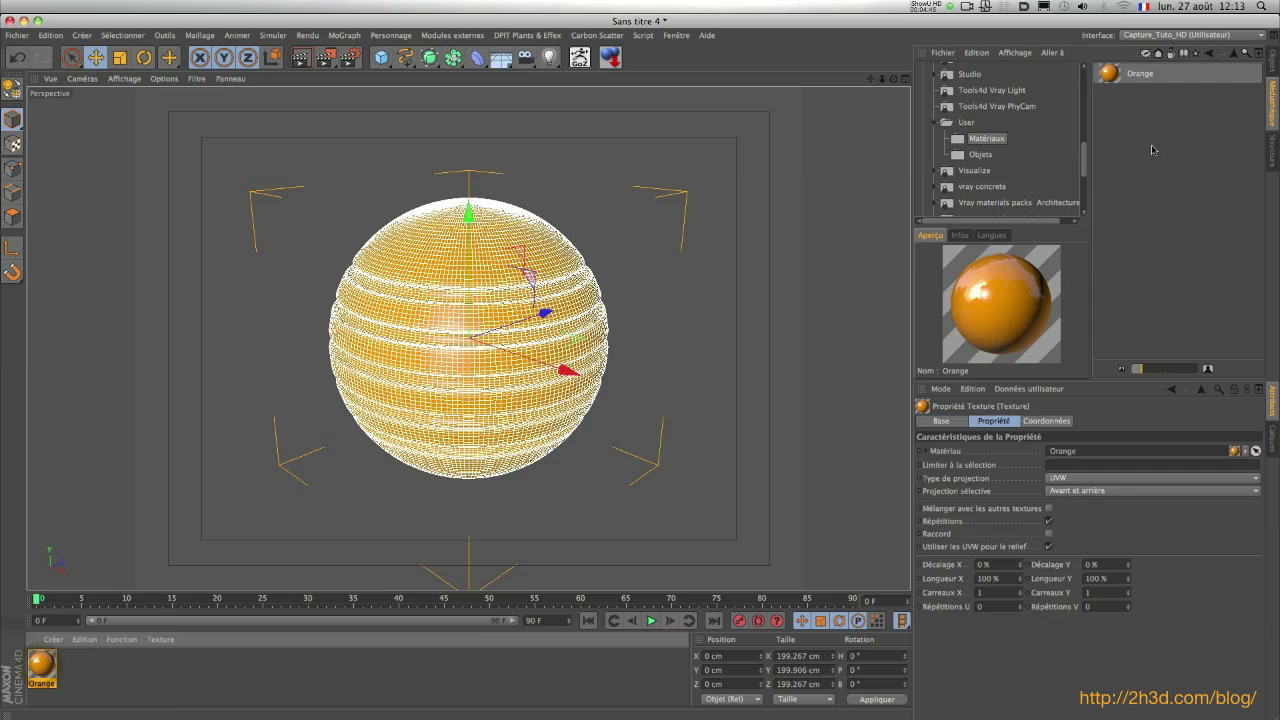
left_click(1043, 82)
left_click(1273, 64)
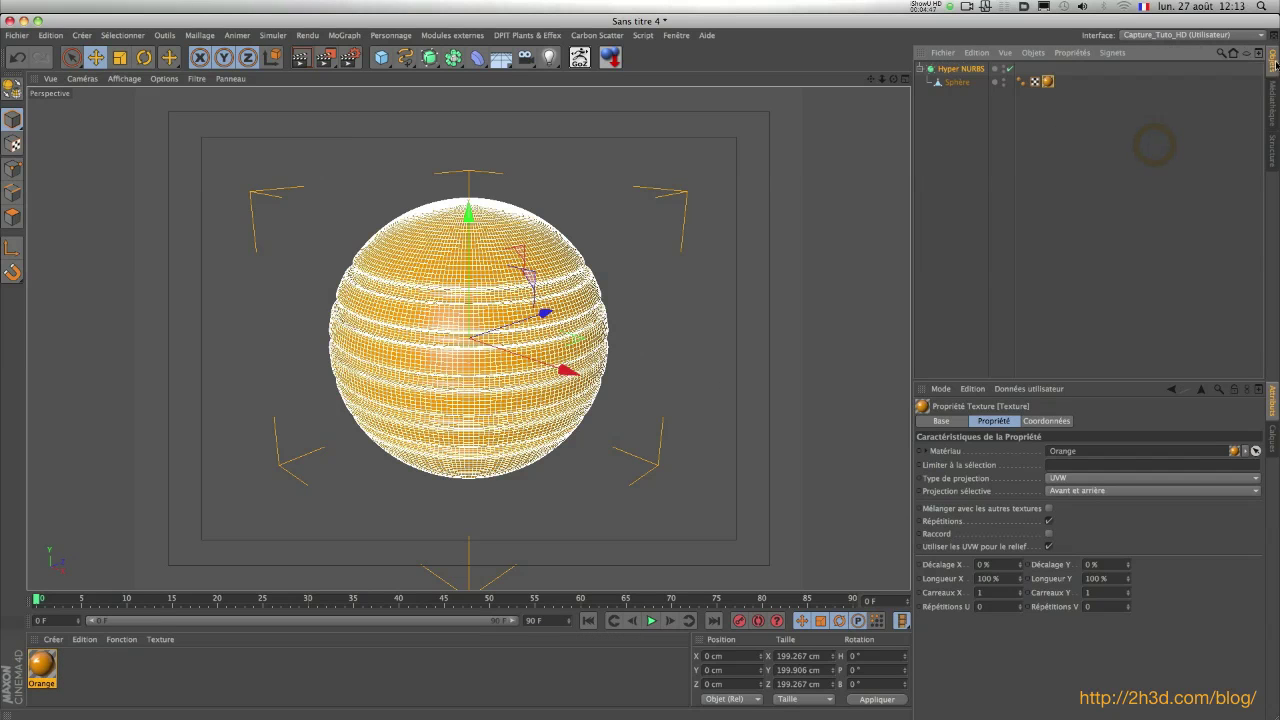
left_click(950, 105)
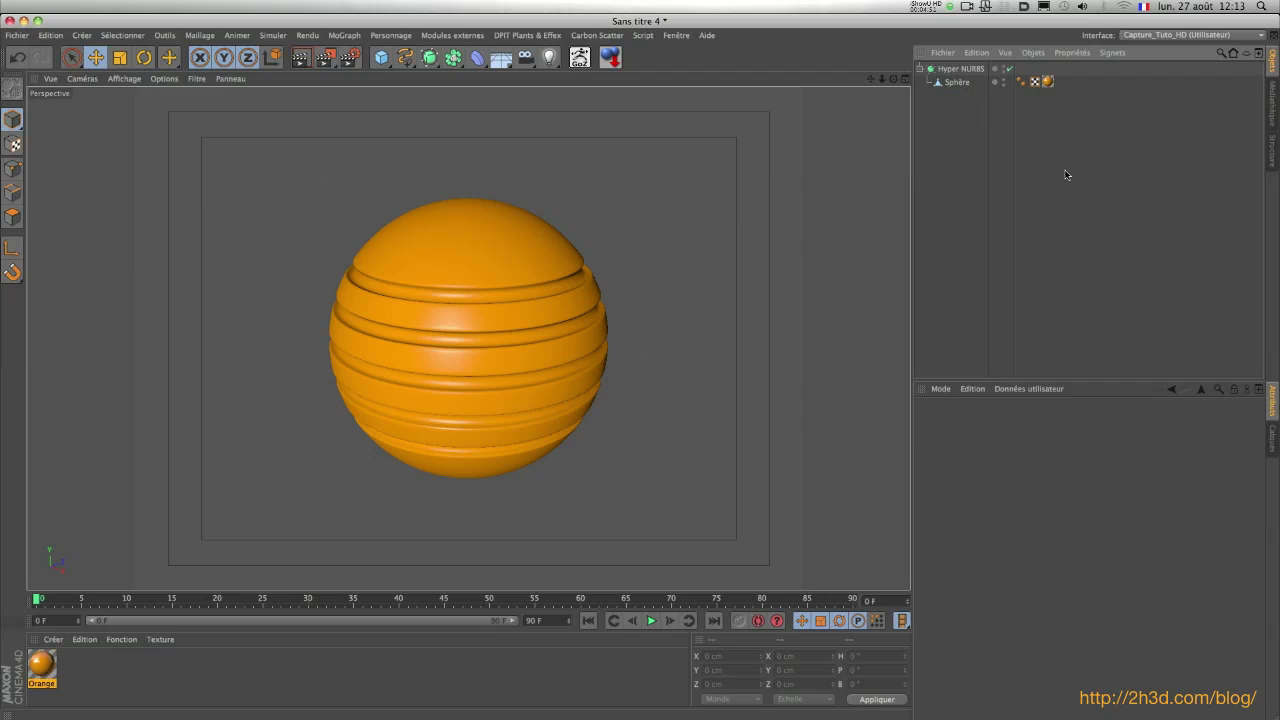
Review the Orange and Base_Sphere presets in the User library and the loaded sphere in the object list
left_click(1270, 104)
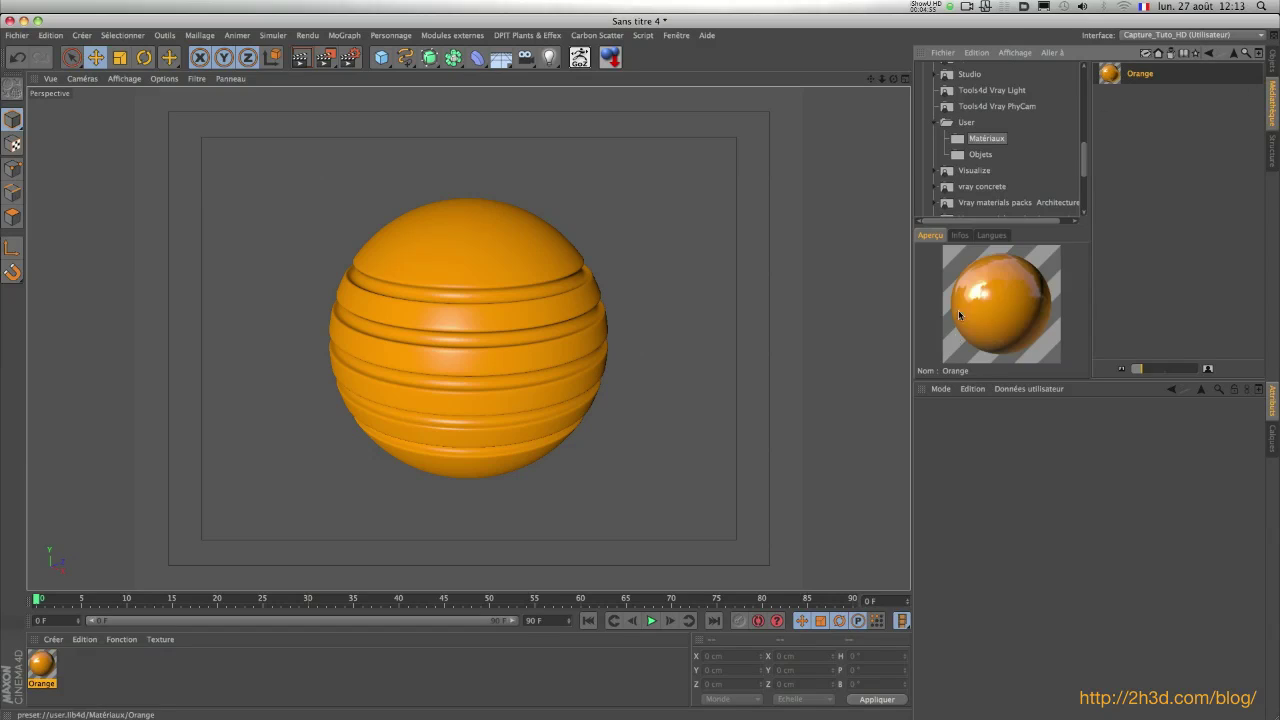
key("Down")
left_click(1127, 75)
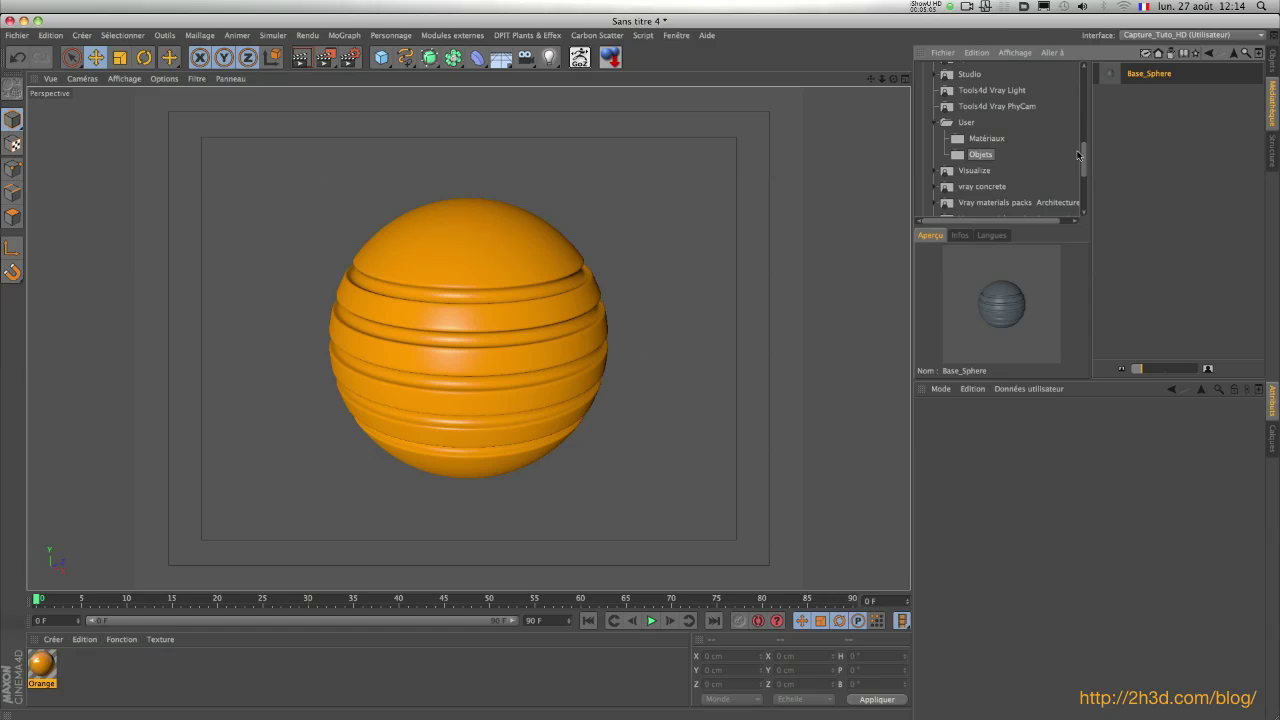
left_click(1270, 64)
left_click(948, 68)
left_click(952, 120)
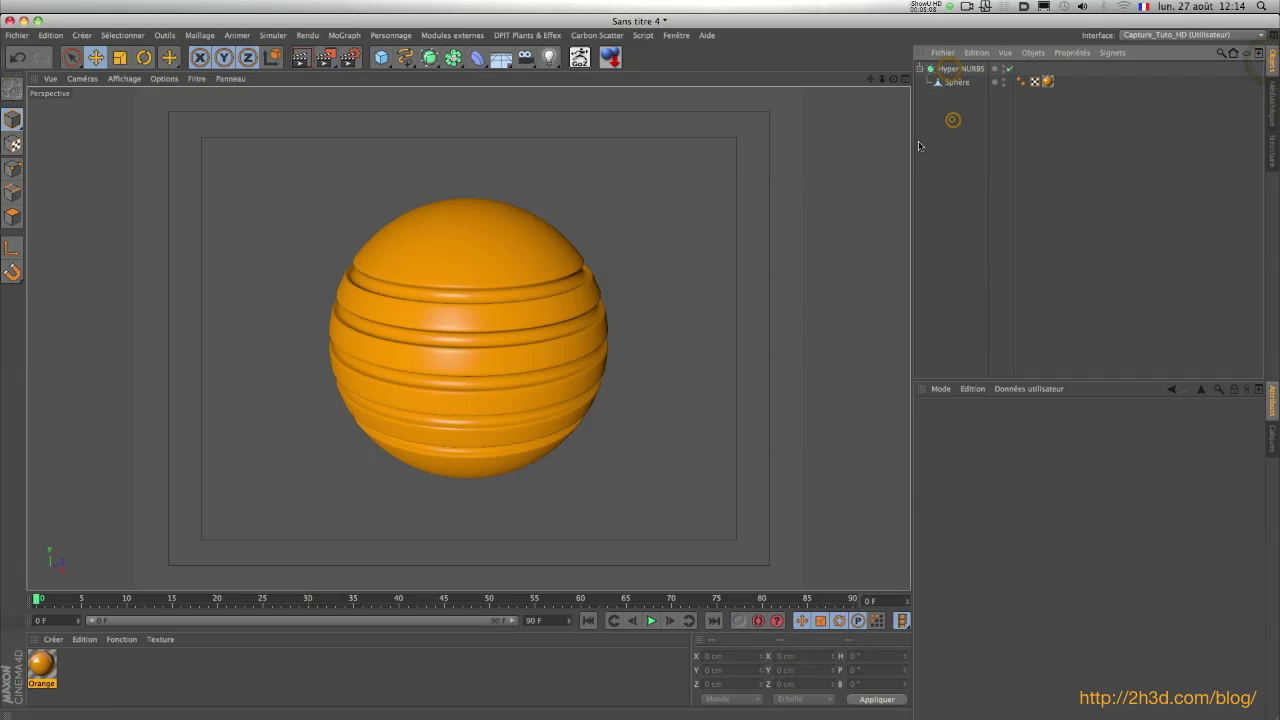
Rotate the Hyper NURBS sphere to a pitch of -35° and deselect it
left_click(952, 70)
key("r")
mouse_move(420, 331)
left_mouse_down()
mouse_move(428, 287)
mouse_move(416, 318)
left_mouse_up()
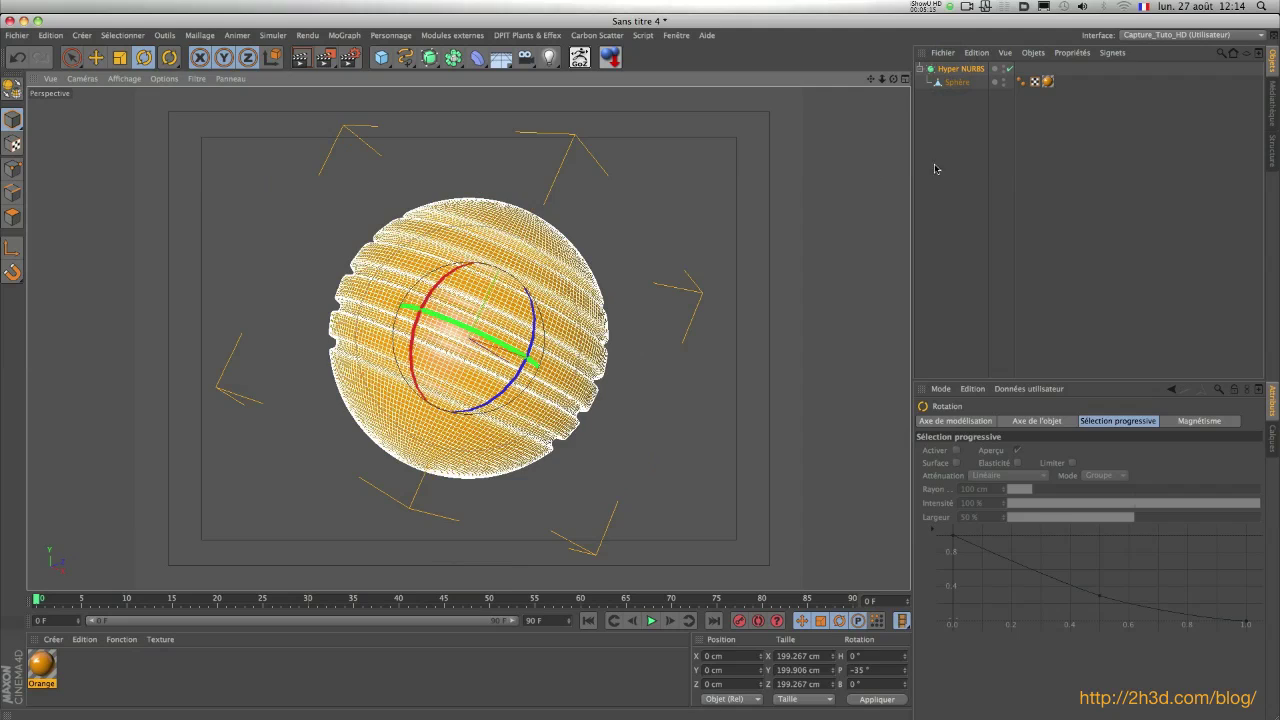
left_click(954, 152)
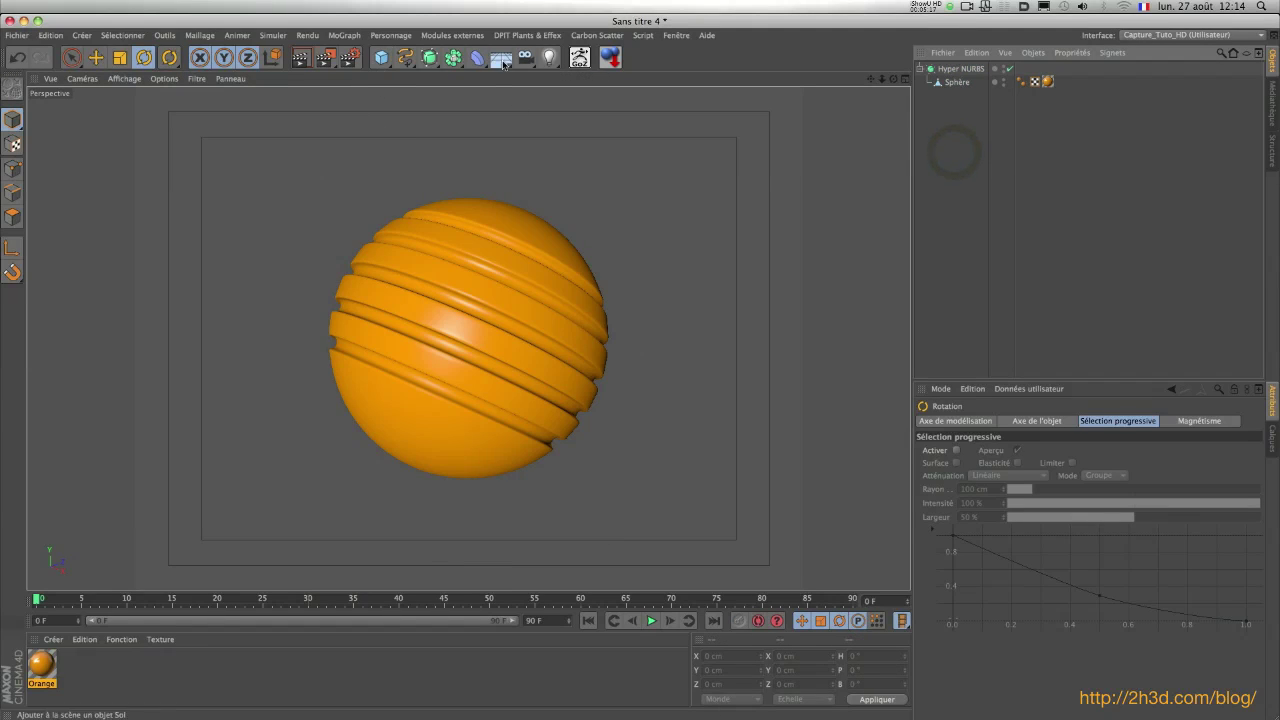
Add an Arrière plan object to the scene and create a new material named Fond
left_click_drag(500, 58, 543, 165)
double_click(79, 671)
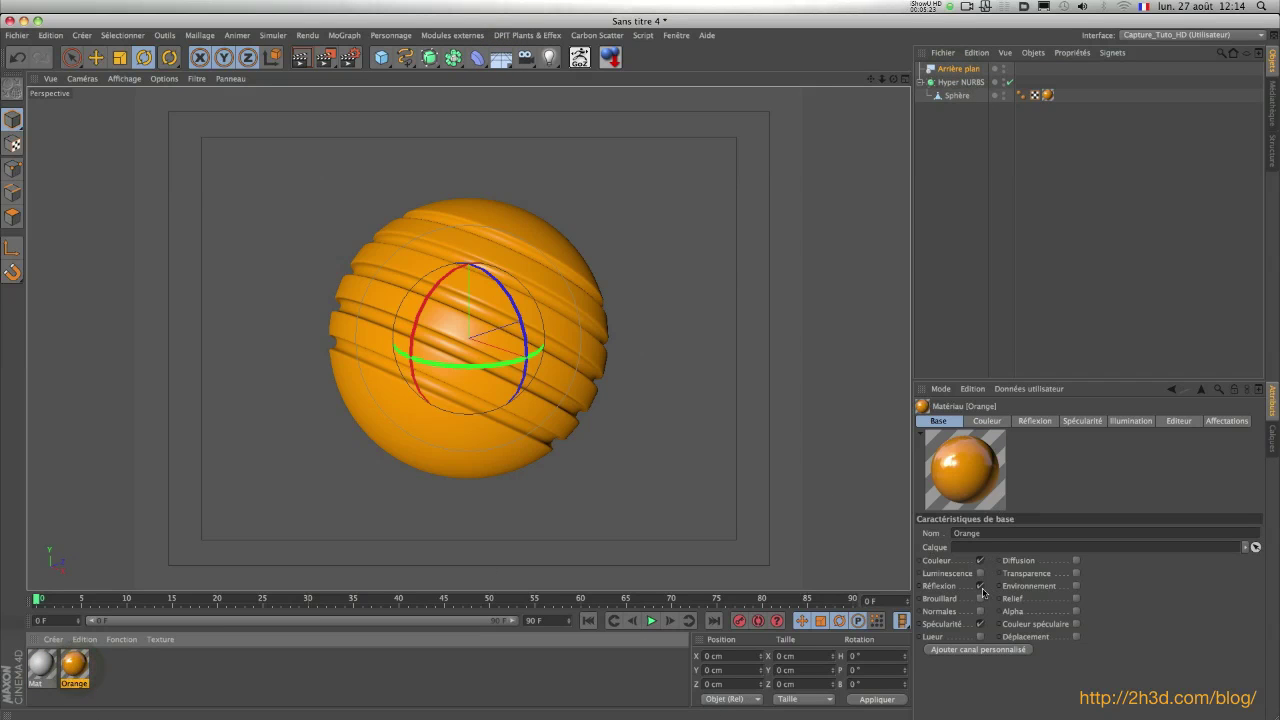
double_click(41, 664)
left_click_drag(131, 95, 751, 144)
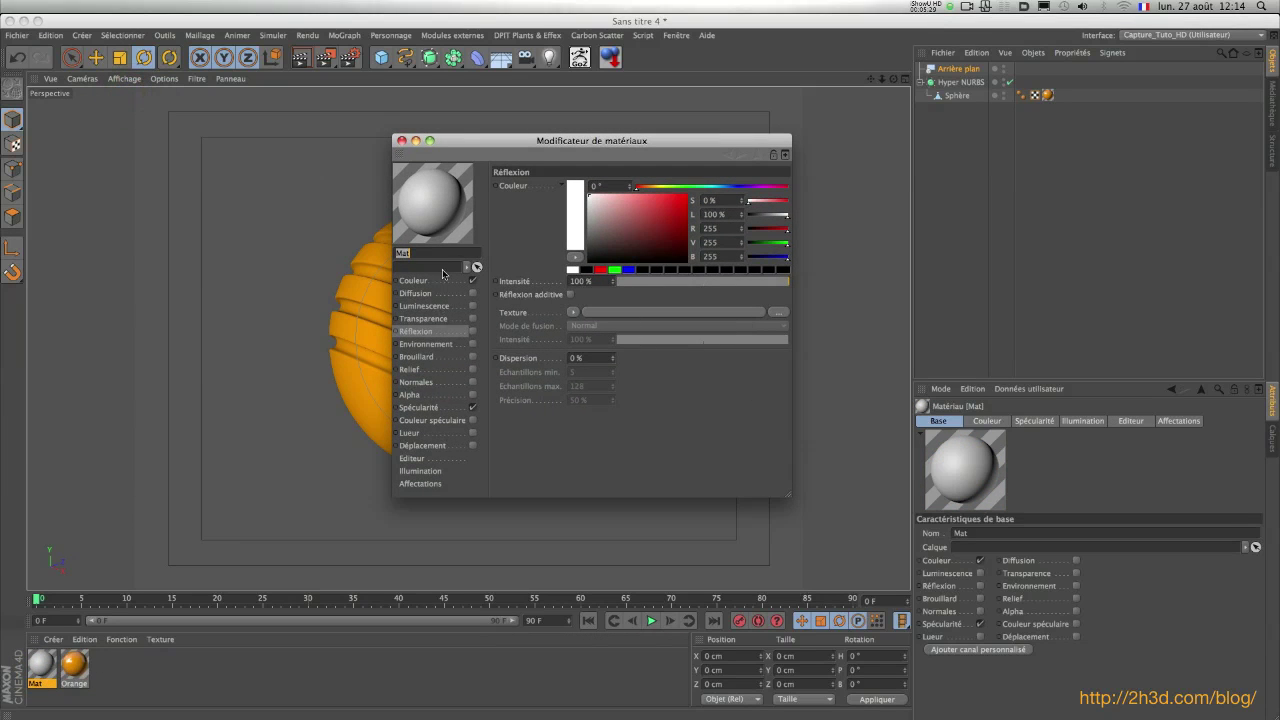
type("Fond")
key("Return")
Set the Fond material's colour to RGB 72, 72, 72 and apply it to the Arrière plan object
left_click(419, 283)
type("72")
key("Return")
type("72")
key("Tab")
type("72")
key("Return")
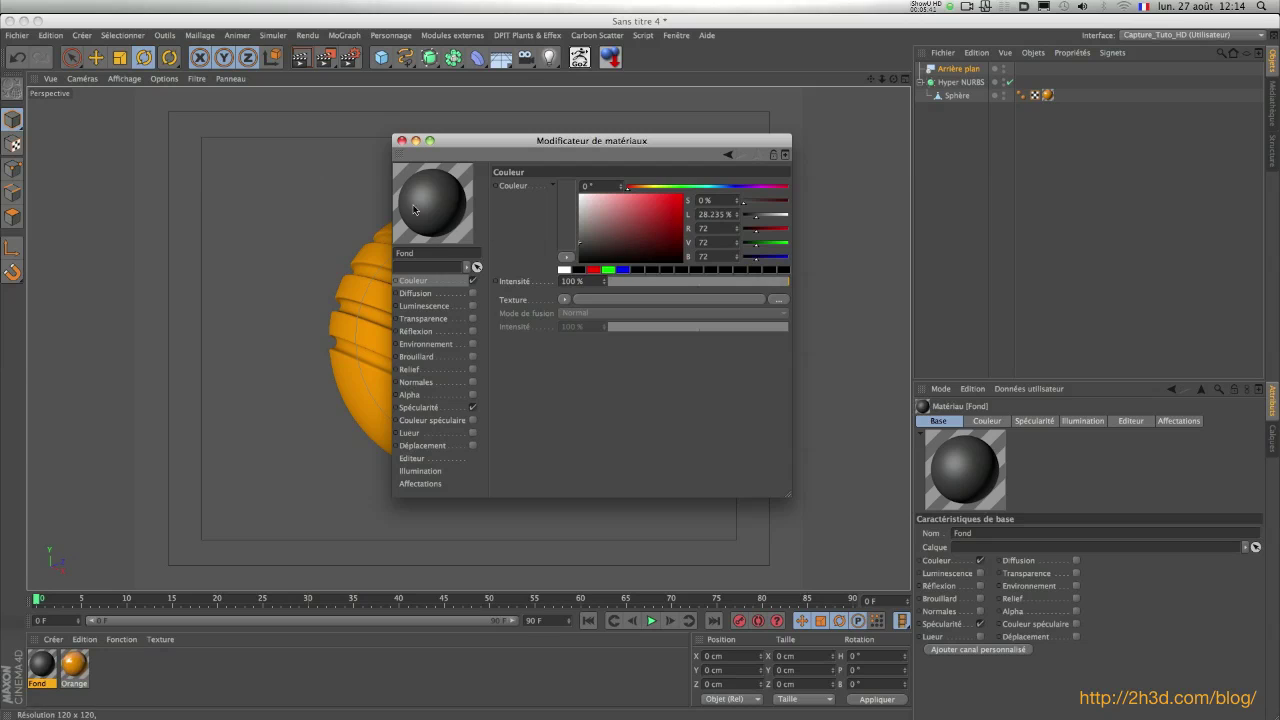
left_click(401, 140)
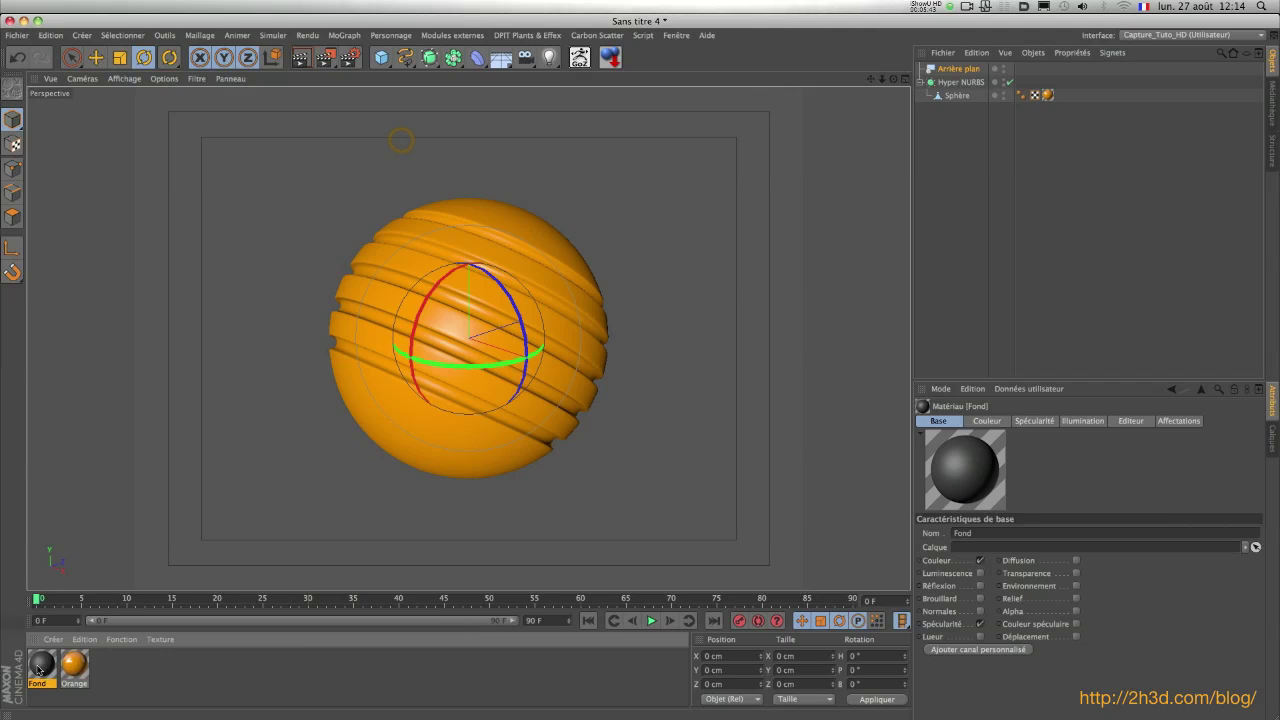
left_click_drag(474, 436, 960, 70)
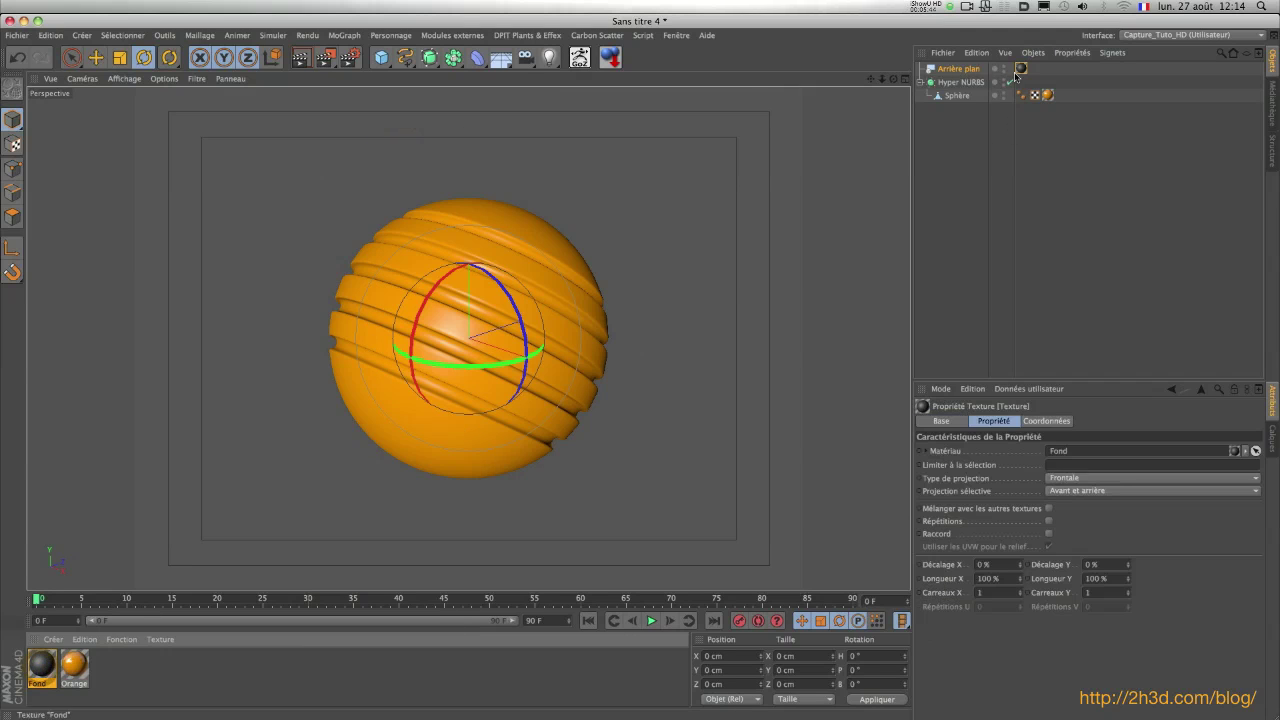
Add a Rendu property to the Arrière plan object, enable Composition avec le fond and deselect everything
left_click(953, 69)
left_click(1087, 53)
mouse_move(1090, 73)
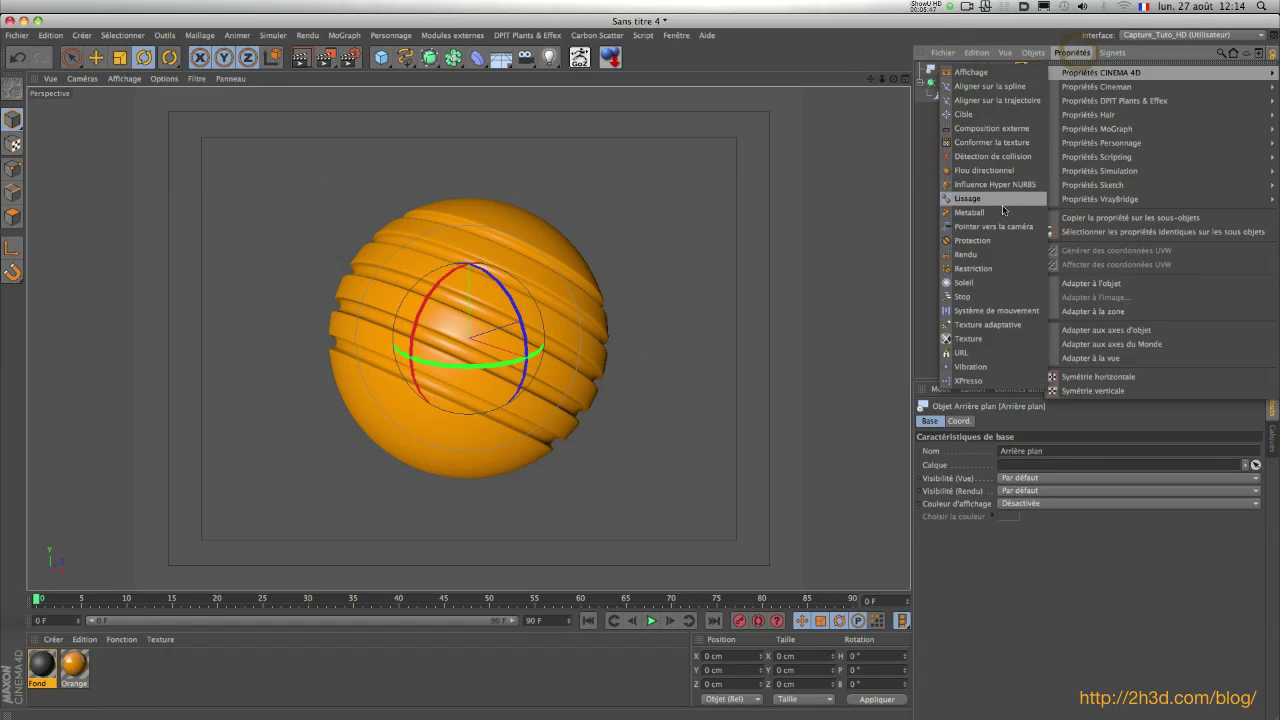
left_click(986, 257)
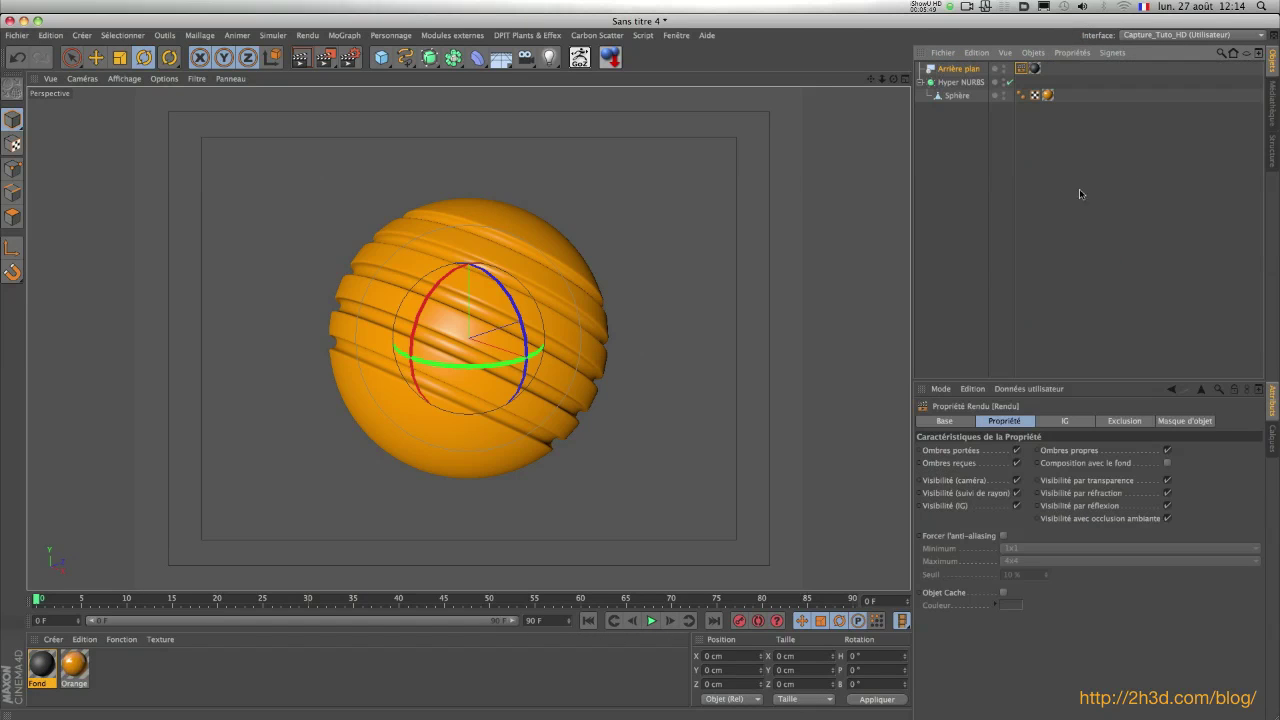
left_click(1167, 463)
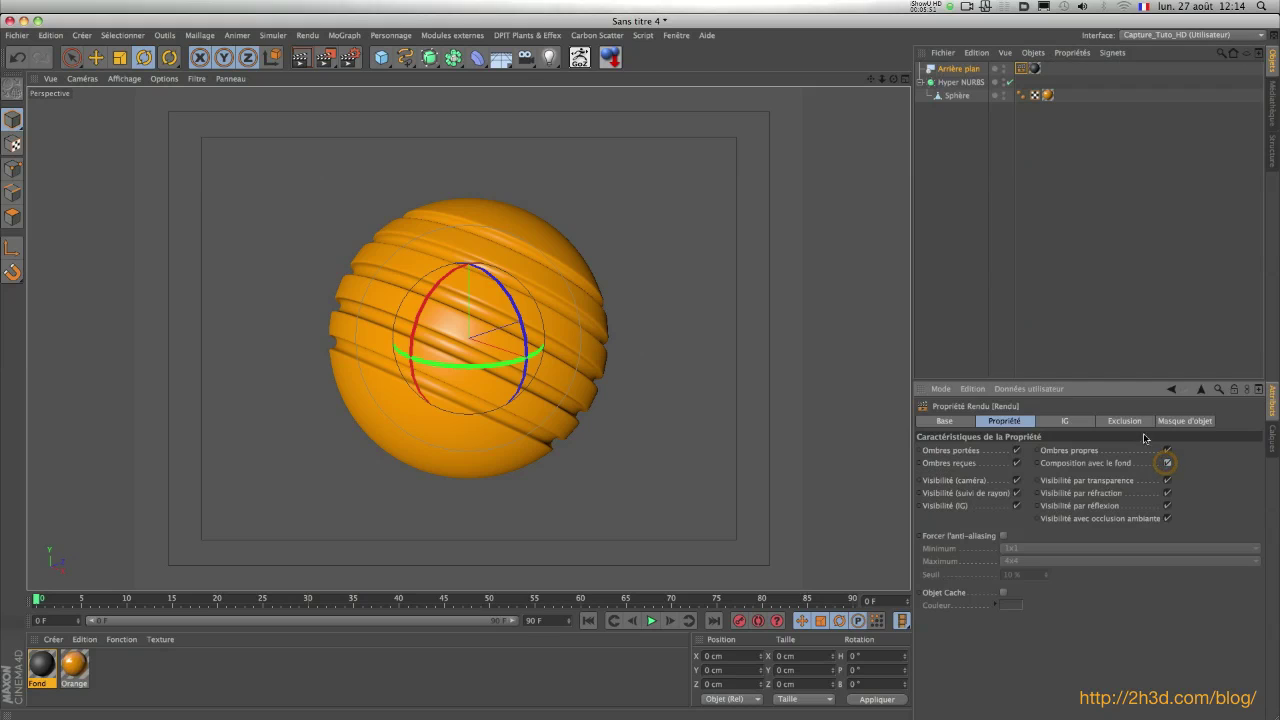
left_click(980, 166)
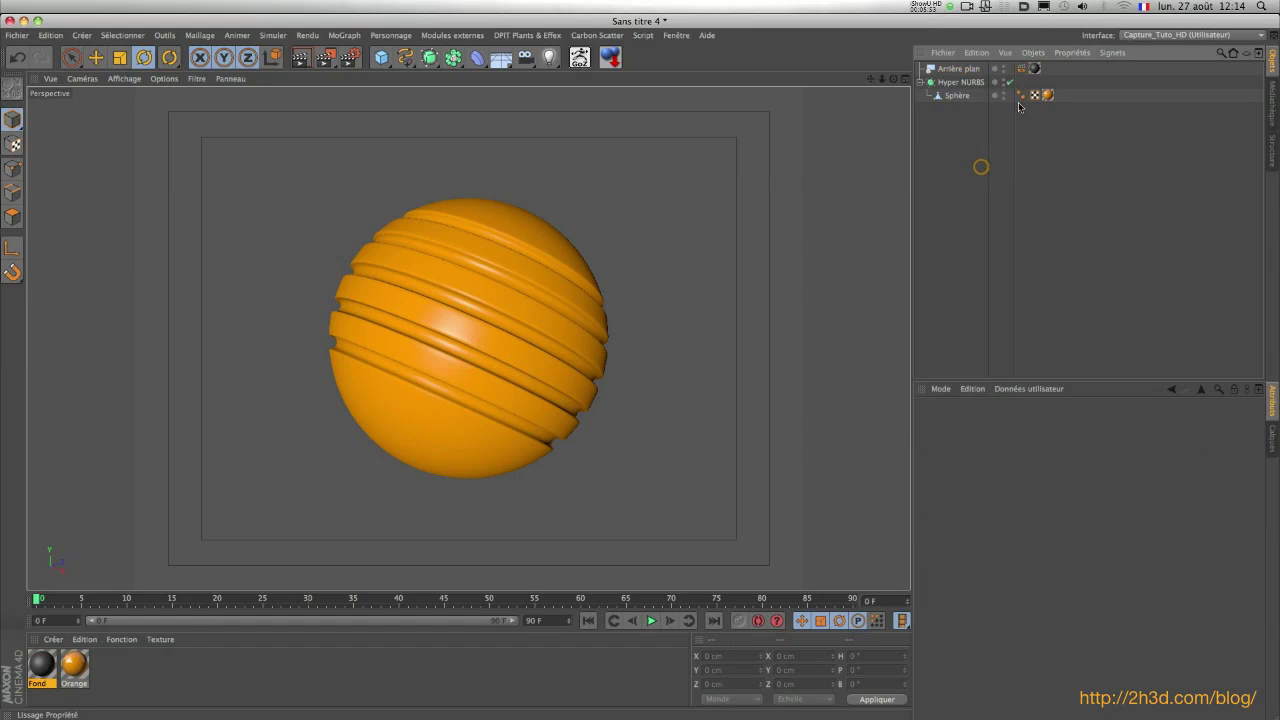
Add a target light (Lumière de visée) and change its type to Eclairage de surface
left_click(546, 60)
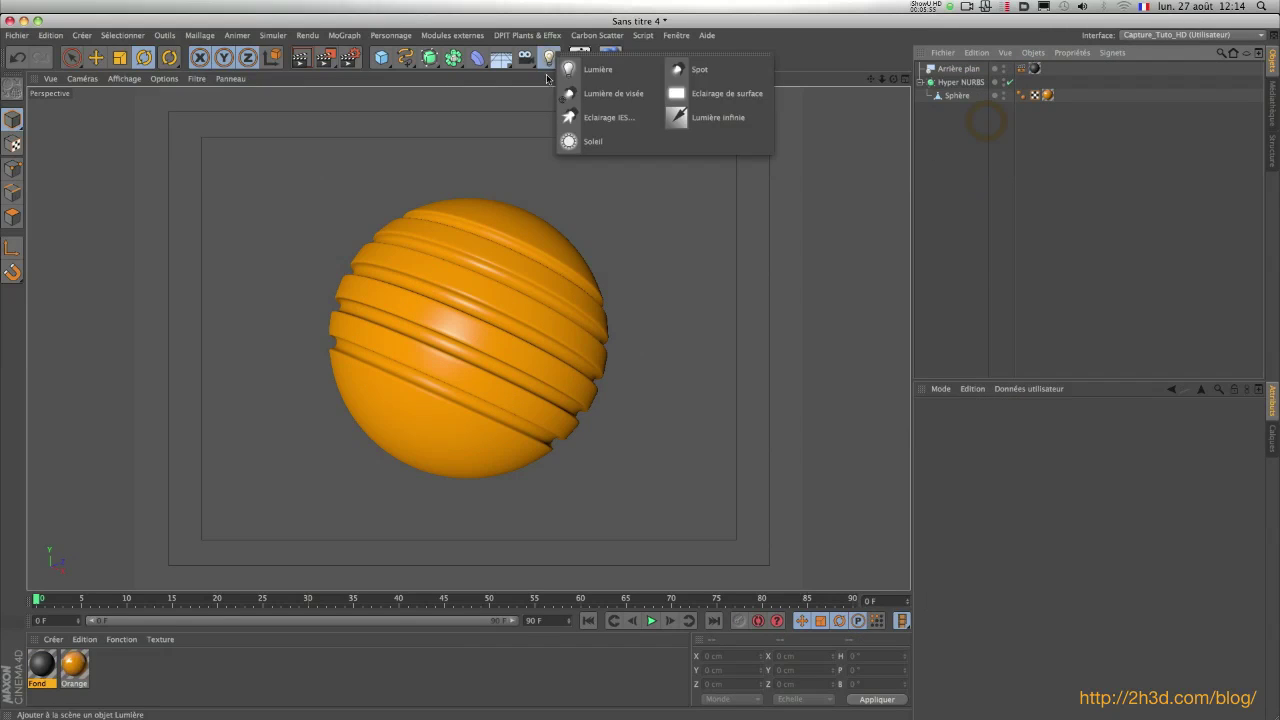
left_click(595, 100)
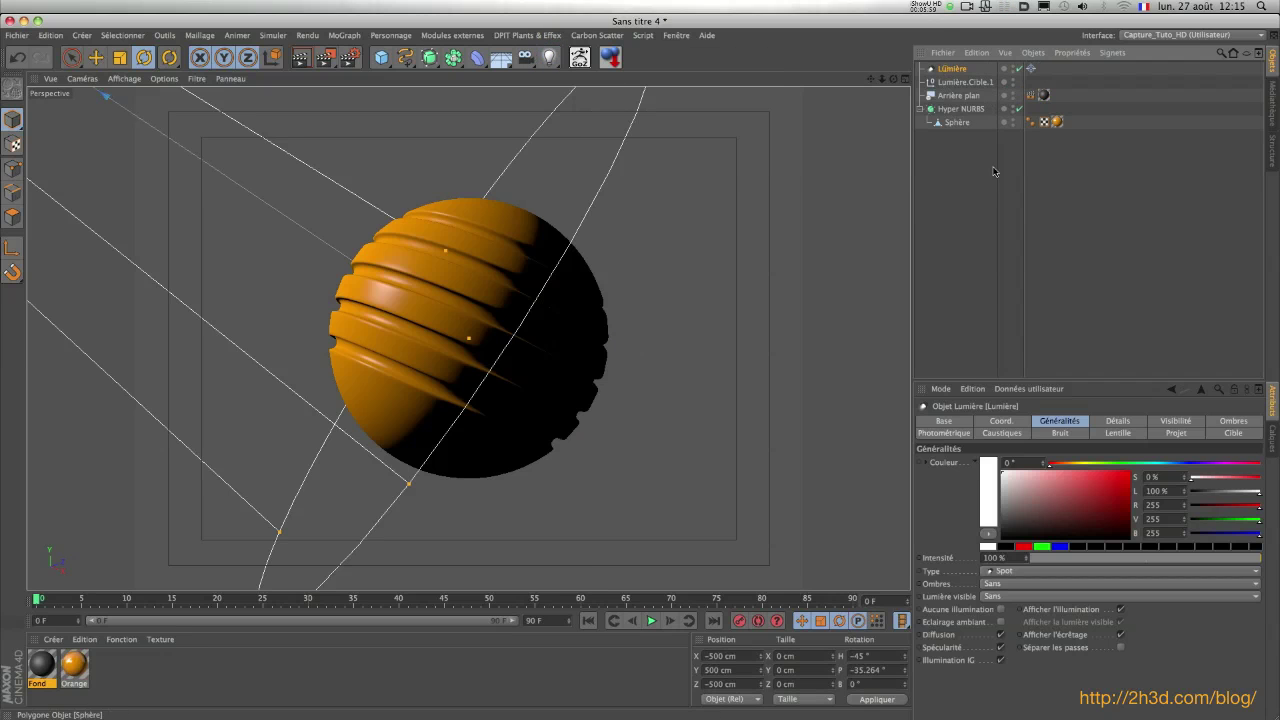
left_click(1006, 571)
left_click(1030, 626)
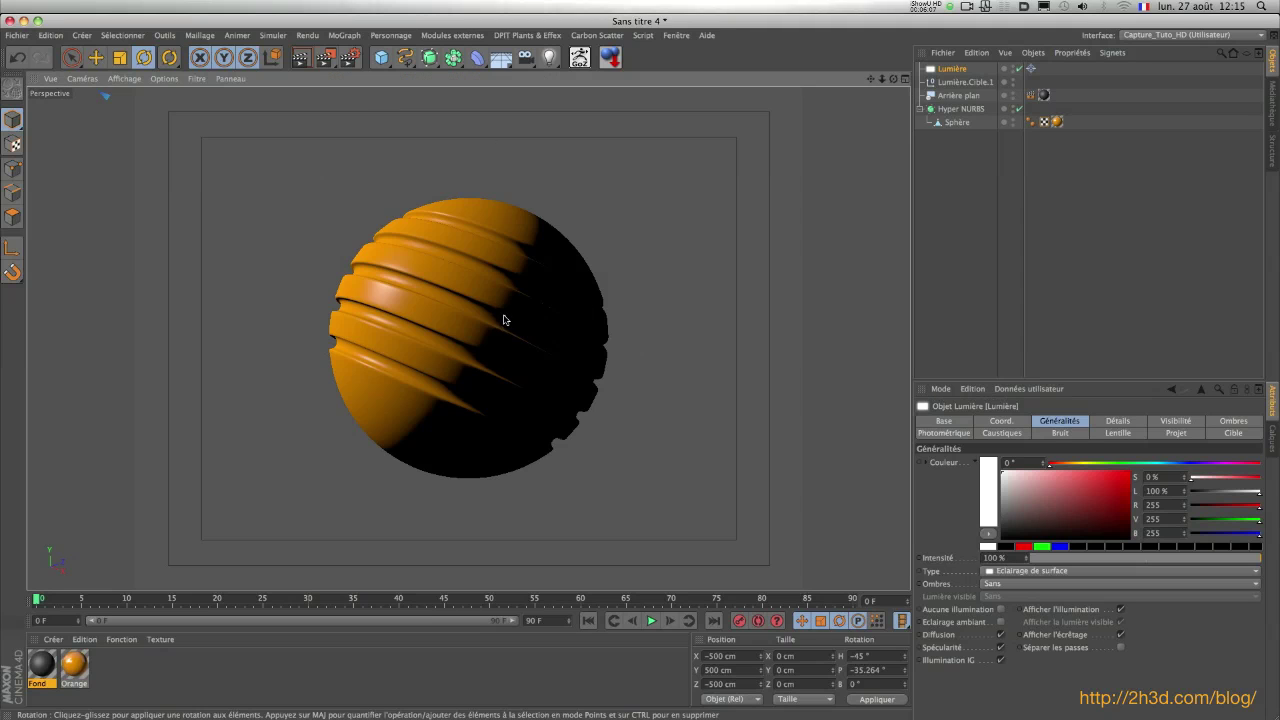
Move the area light in front of and above the sphere, to about X -99, Y 293, Z -587 cm
scroll(503, 320, "down", 10)
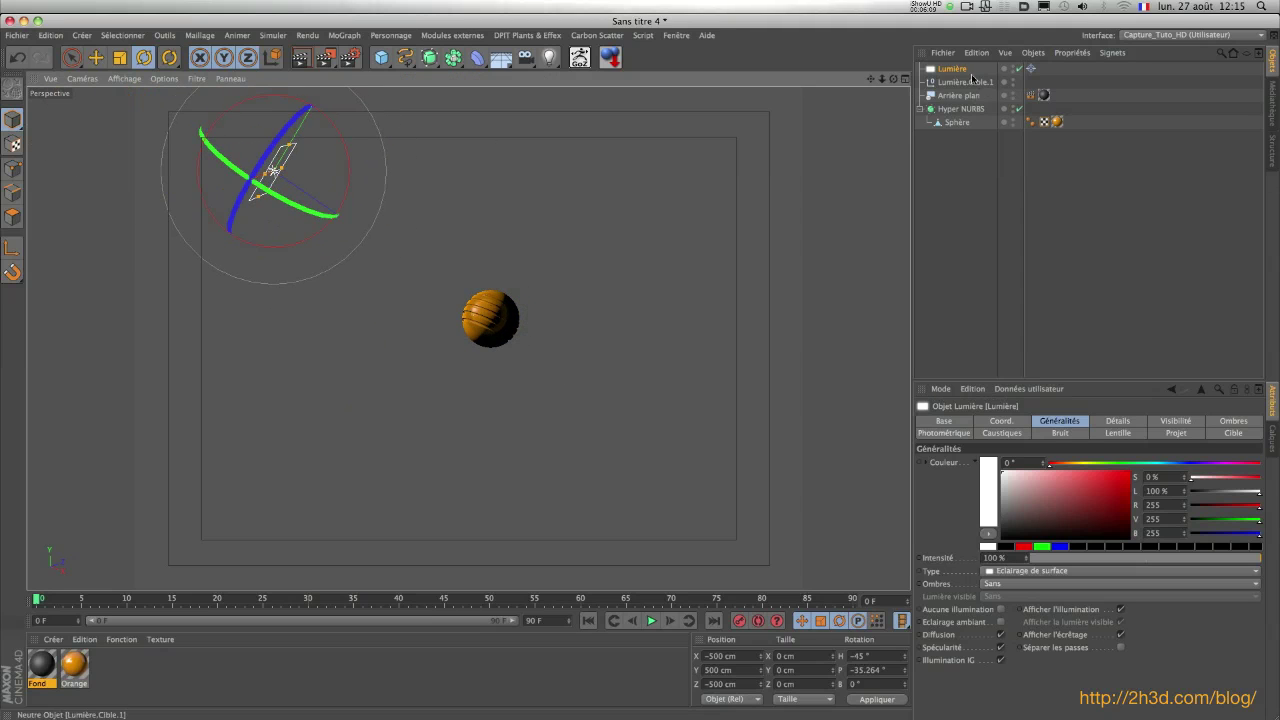
key("e")
left_click_drag(268, 185, 428, 334)
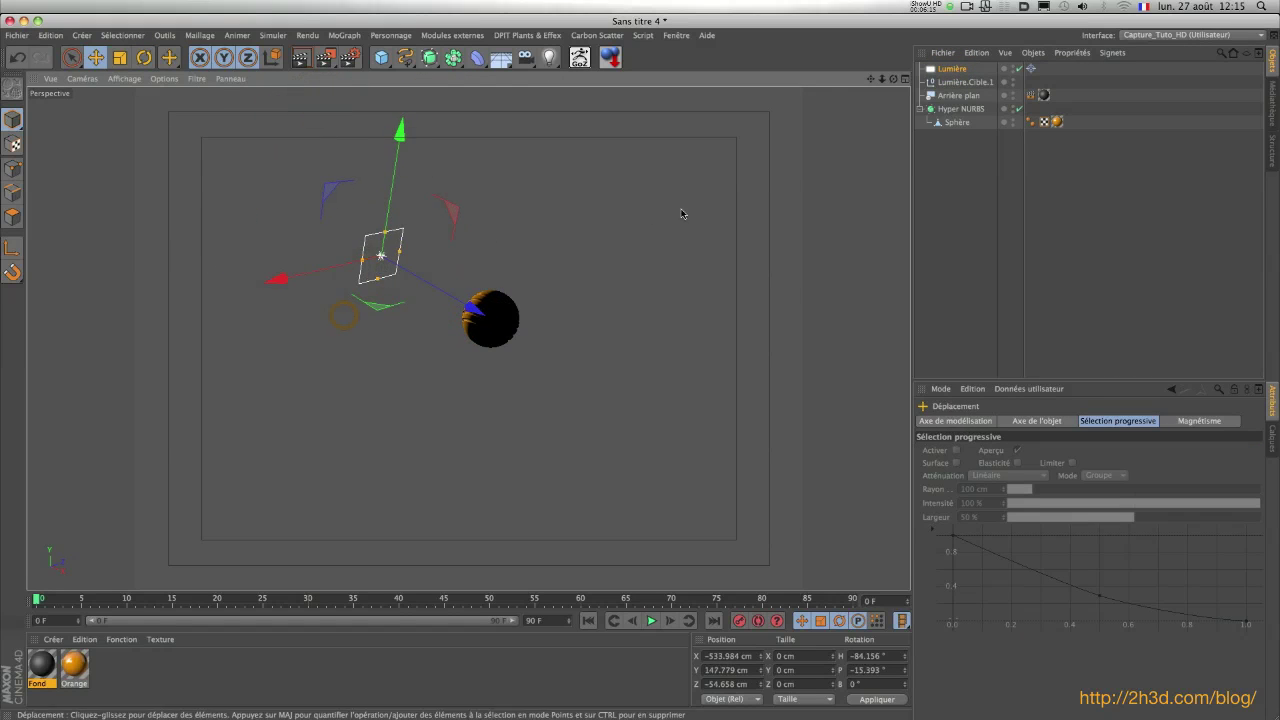
left_click_drag(400, 140, 398, 162)
left_click_drag(306, 306, 131, 397)
left_click_drag(237, 188, 320, 98)
left_click_drag(362, 270, 434, 297)
left_click_drag(366, 134, 368, 132)
left_click_drag(395, 290, 361, 314)
left_click_drag(362, 148, 364, 142)
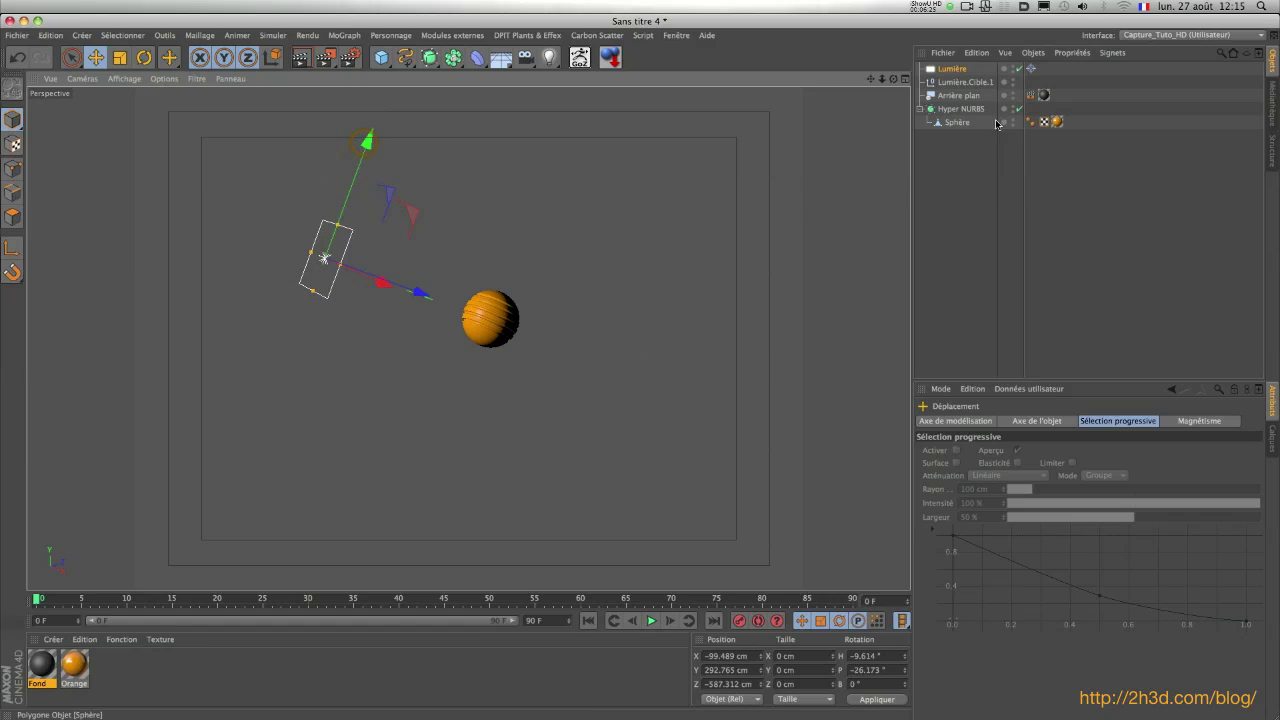
Duplicate the area light and move the copy behind and below the sphere, to about X 153, Y -140, Z 582 cm
left_click(931, 70)
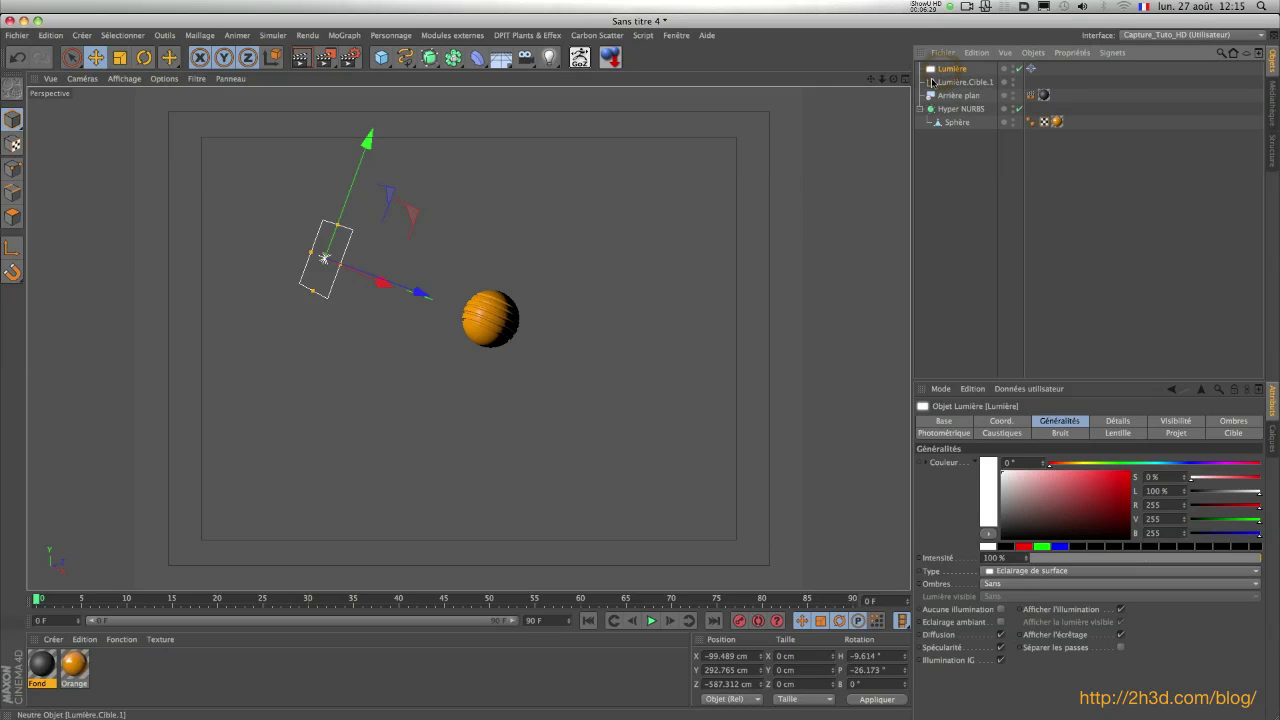
key("super+v")
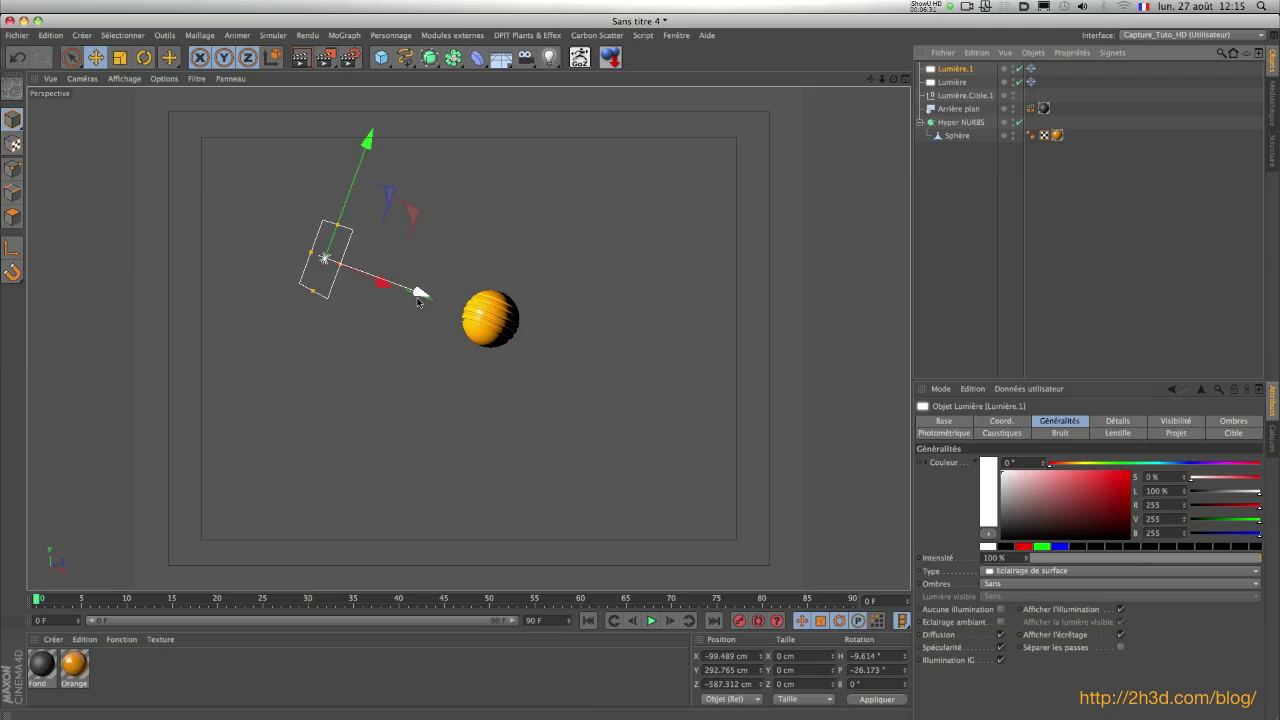
left_click_drag(420, 291, 668, 340)
left_click_drag(642, 236, 637, 202)
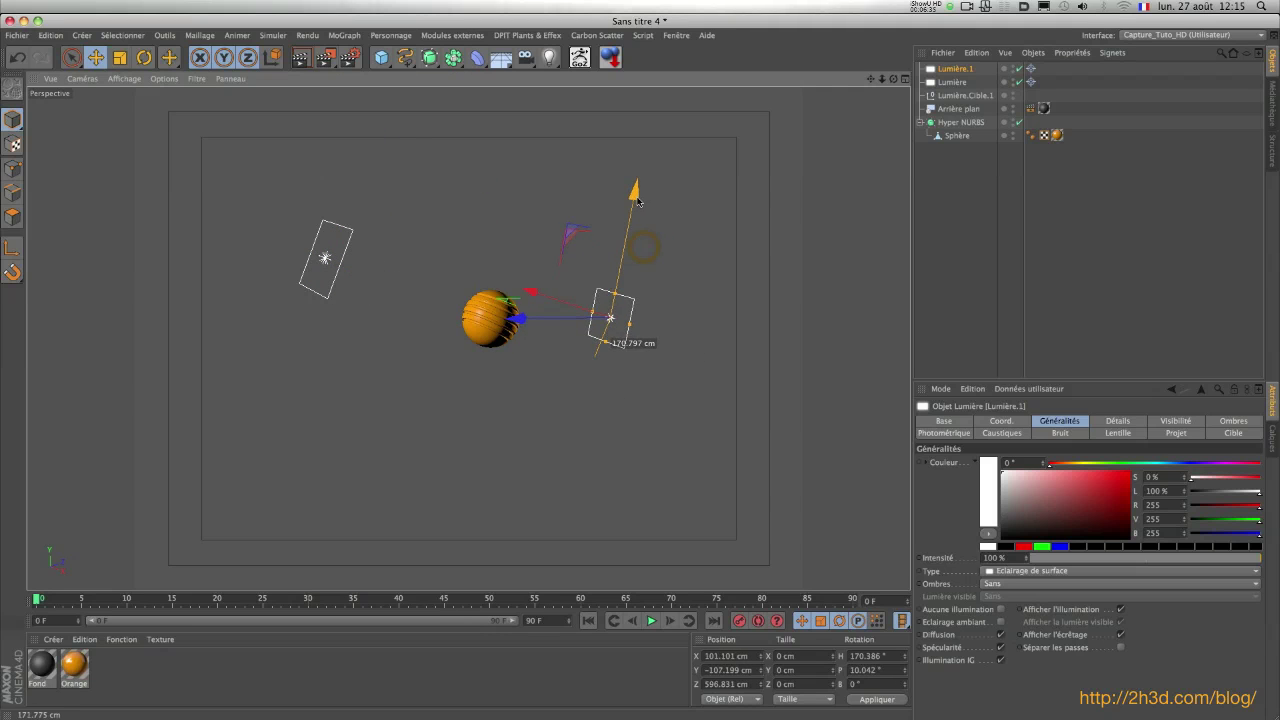
mouse_move(528, 294)
left_mouse_down()
mouse_move(563, 304)
mouse_move(539, 299)
left_mouse_up()
left_click_drag(649, 197, 647, 205)
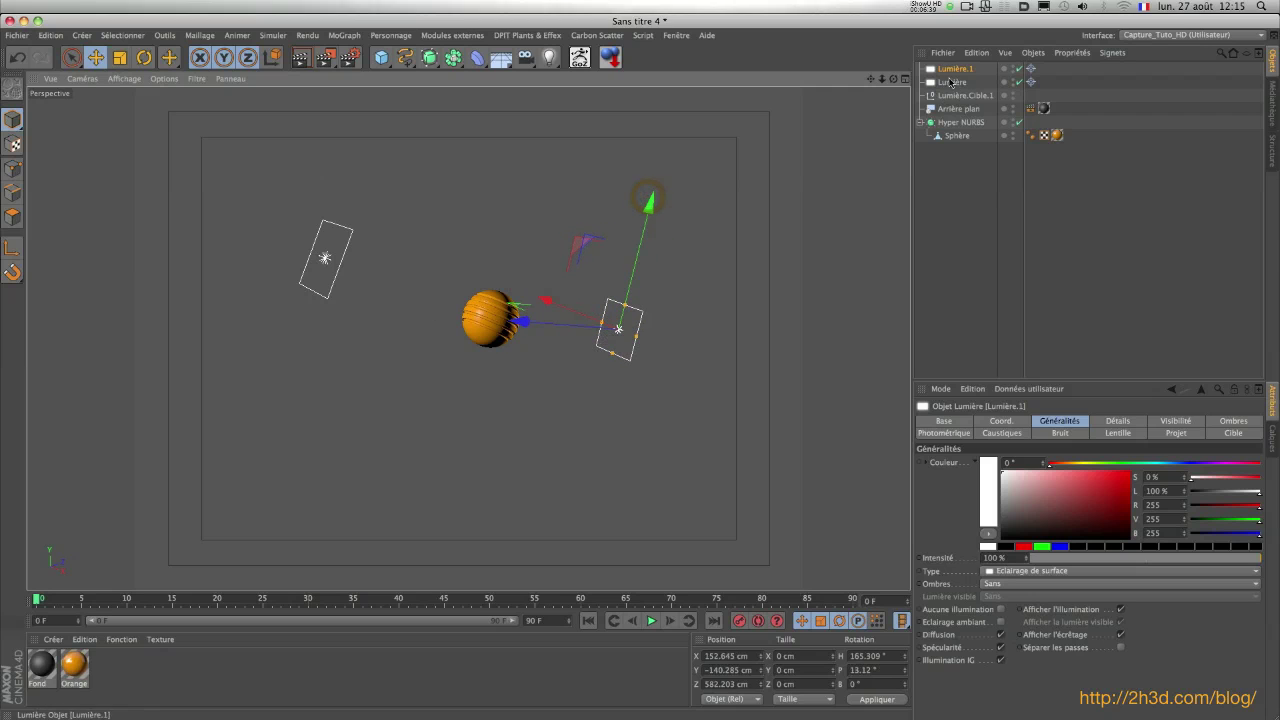
Frame the Hyper NURBS sphere, turn on the interactive render region and extend it vertically to cover the whole sphere
left_click(955, 123)
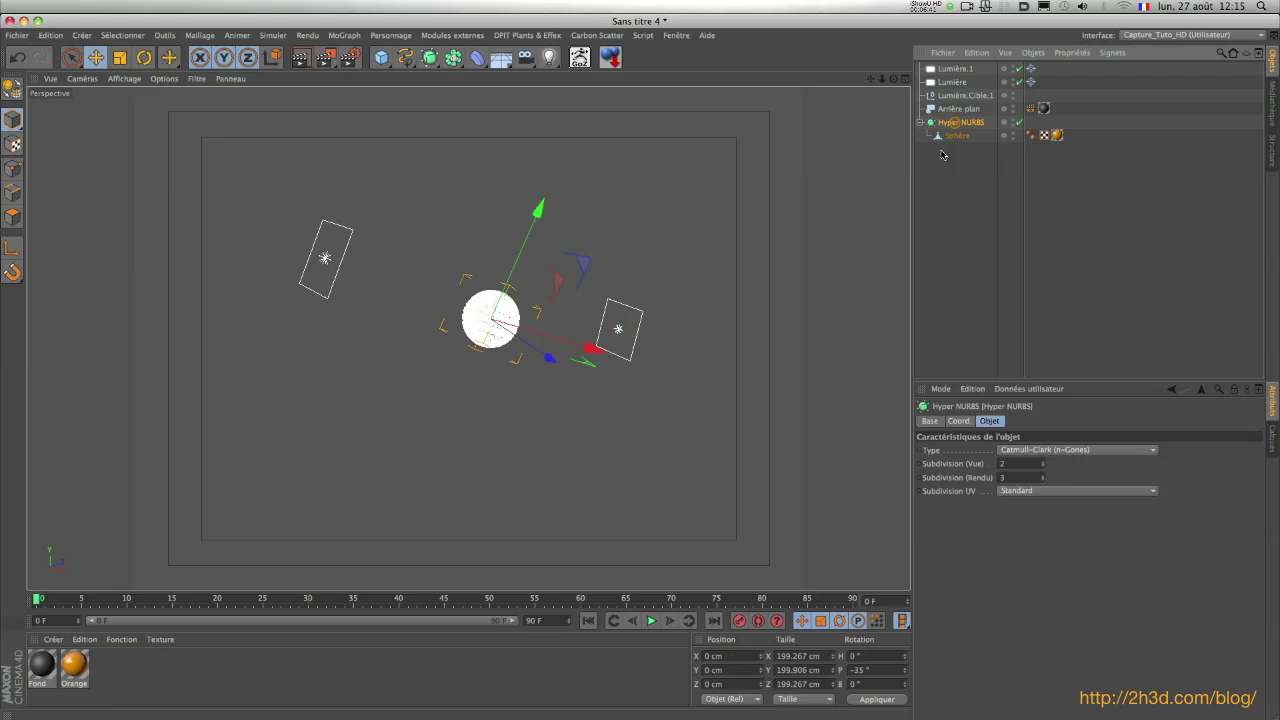
key("o")
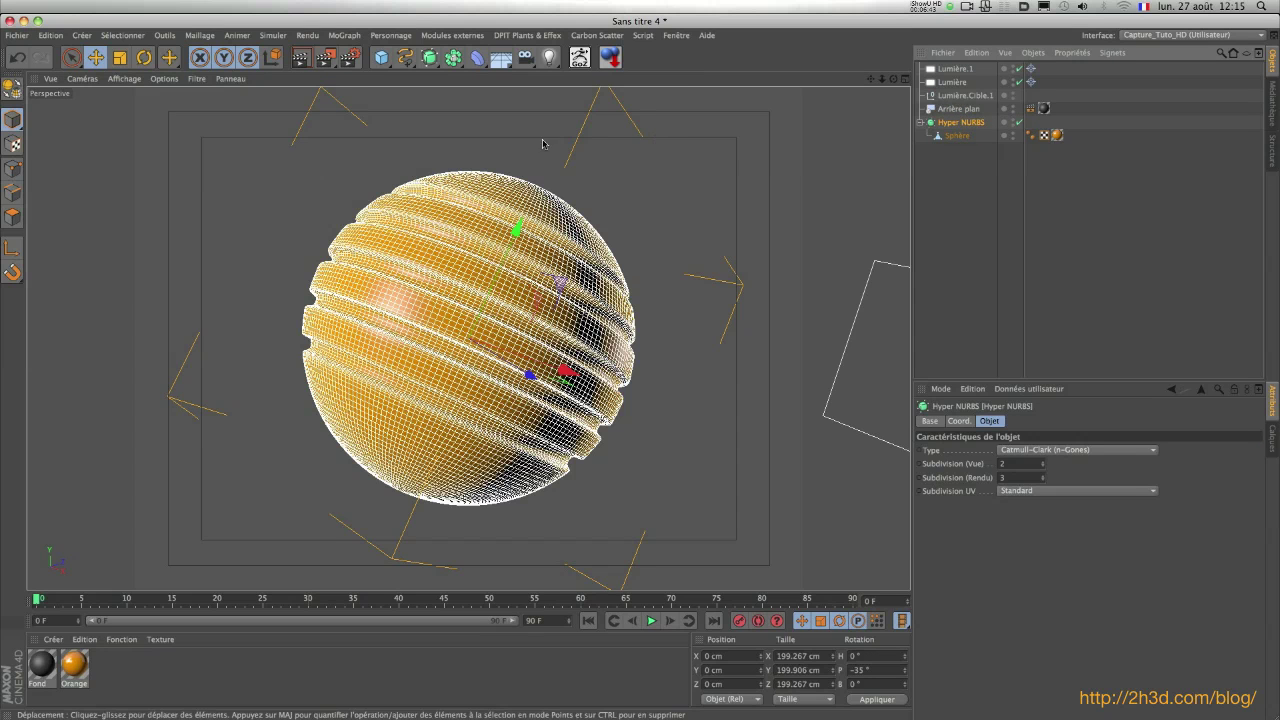
left_click_drag(325, 57, 432, 185)
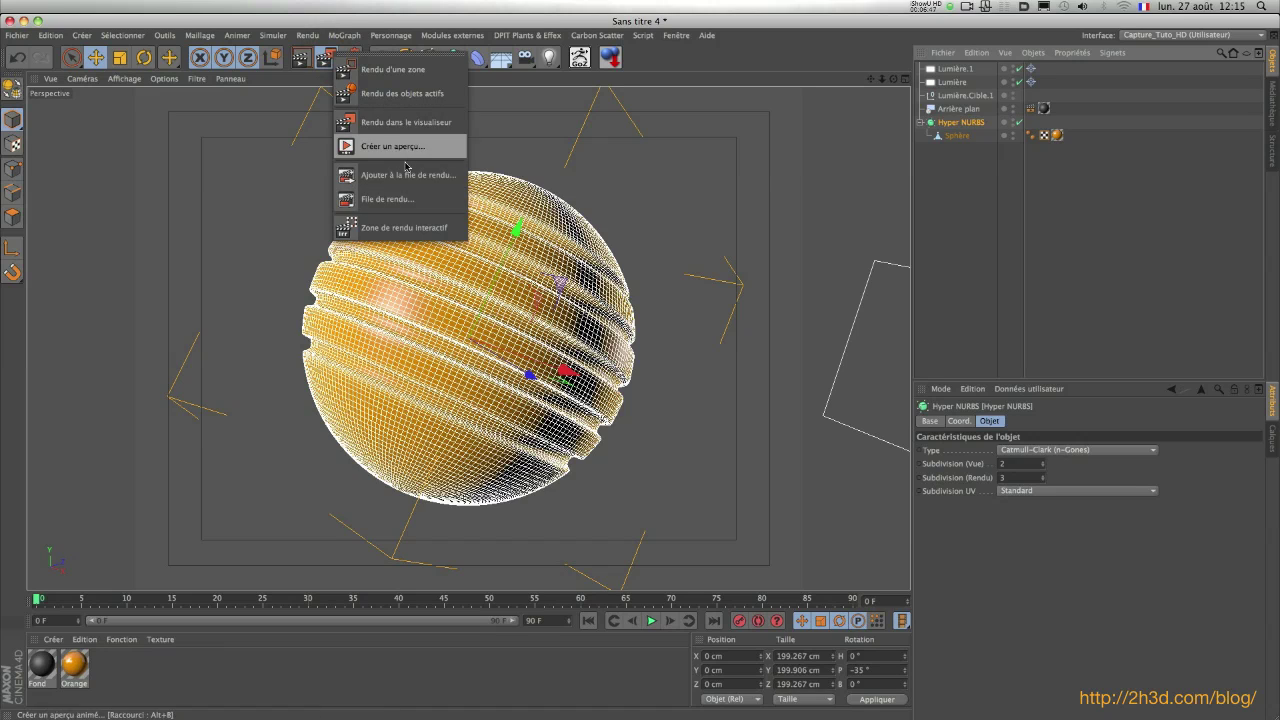
left_click(404, 227)
left_click_drag(471, 214, 469, 119)
left_click_drag(469, 464, 469, 544)
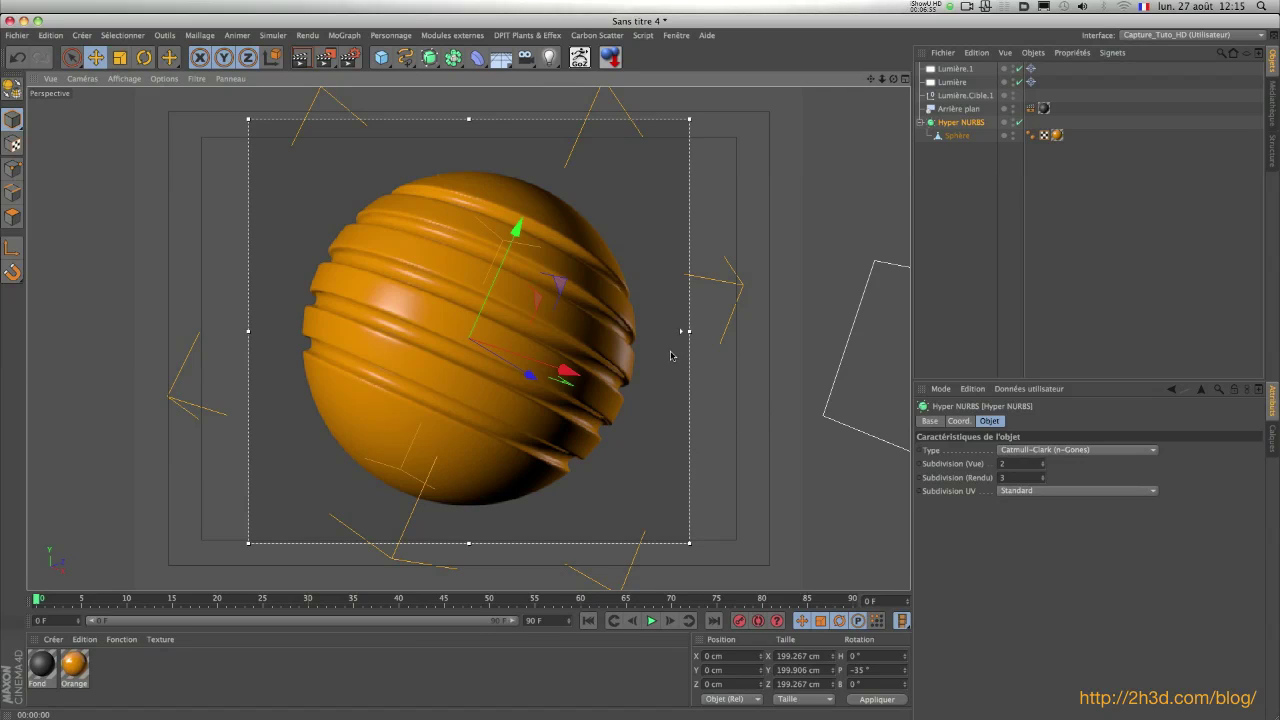
Set the intensity of the original area light, Lumière, to 125 % and turn off the interactive render region
left_click(952, 82)
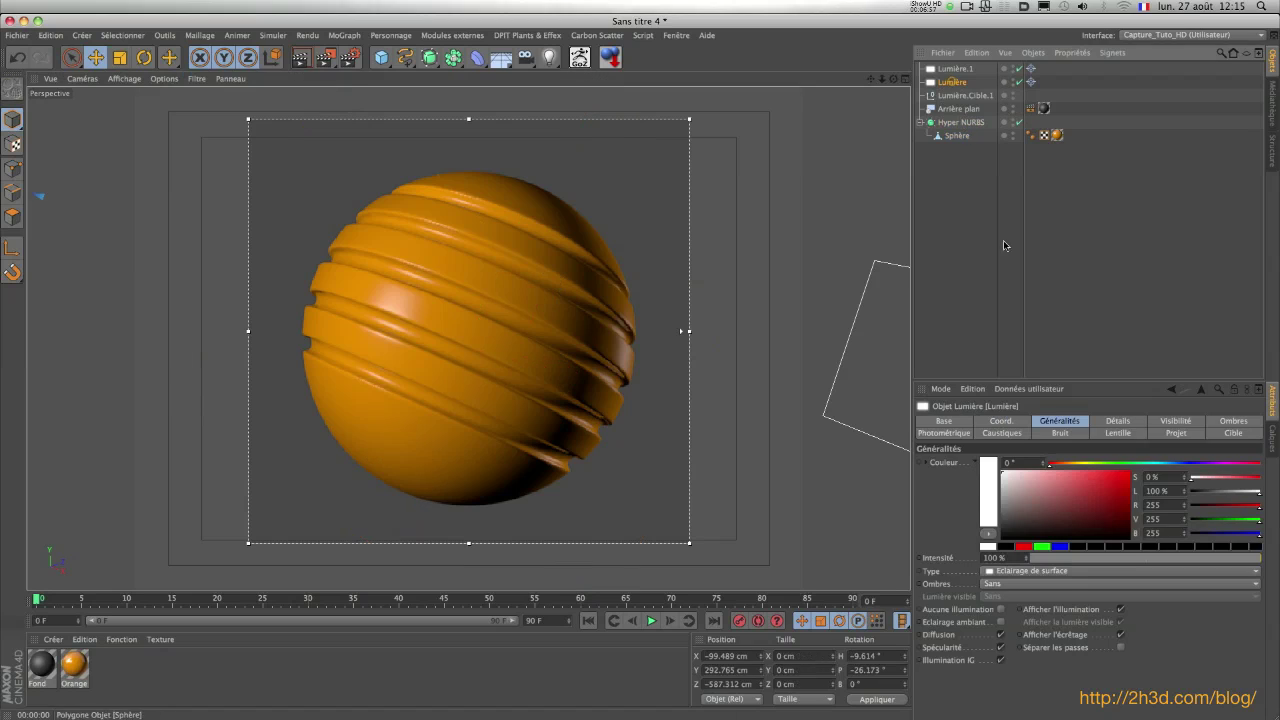
left_click(1018, 421)
left_click(1054, 424)
left_click_drag(1006, 557, 1016, 557)
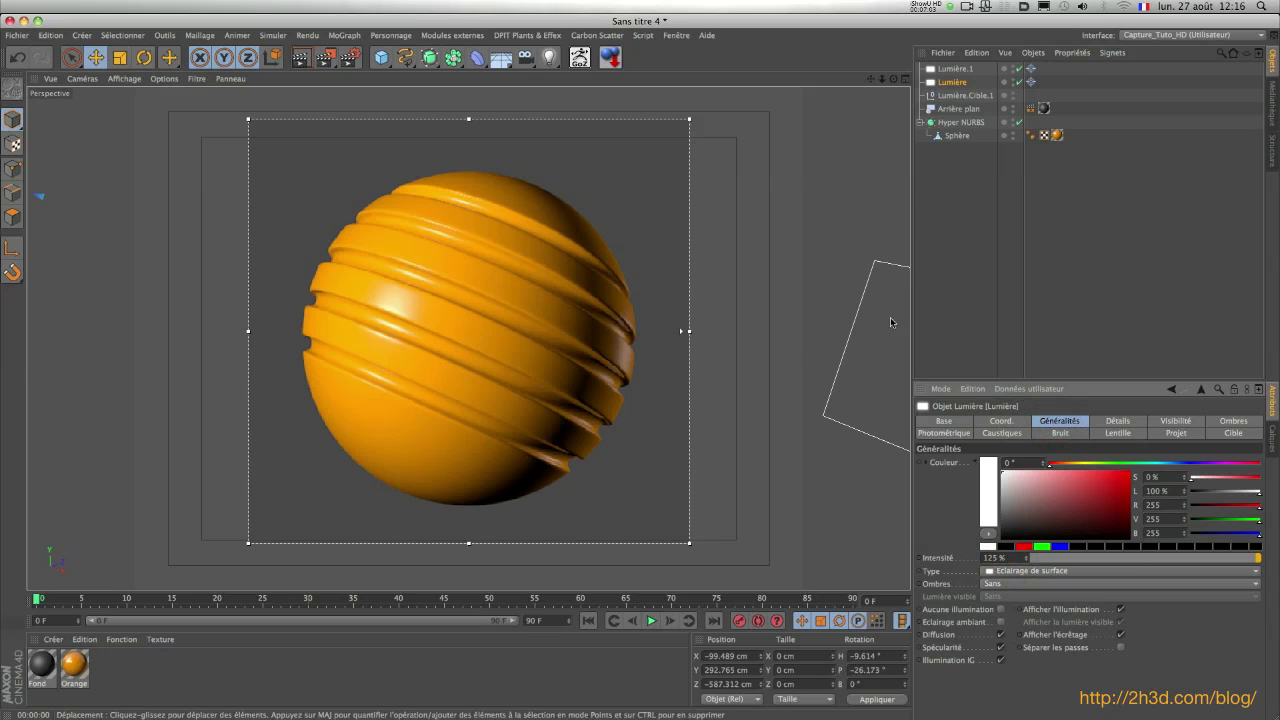
left_click(988, 242)
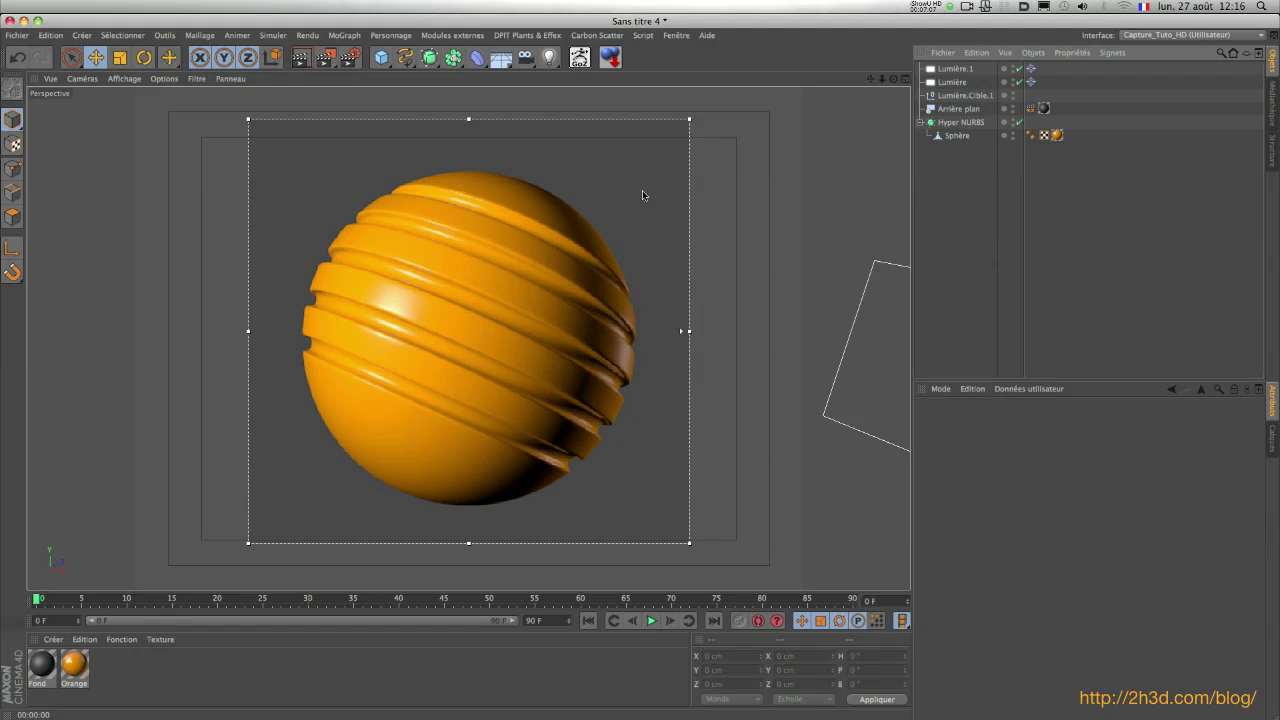
left_click(325, 58)
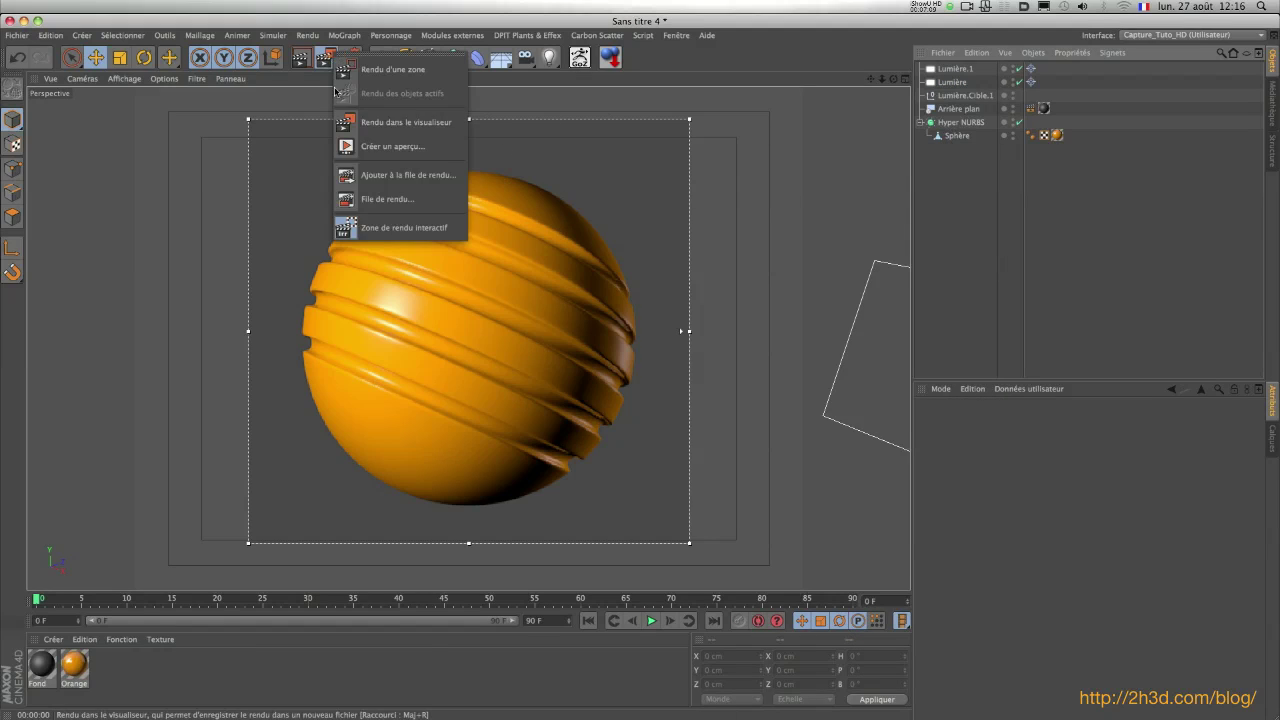
left_click(391, 229)
Set the render output size to 512 x 512 pixels and close the render settings
left_click(350, 58)
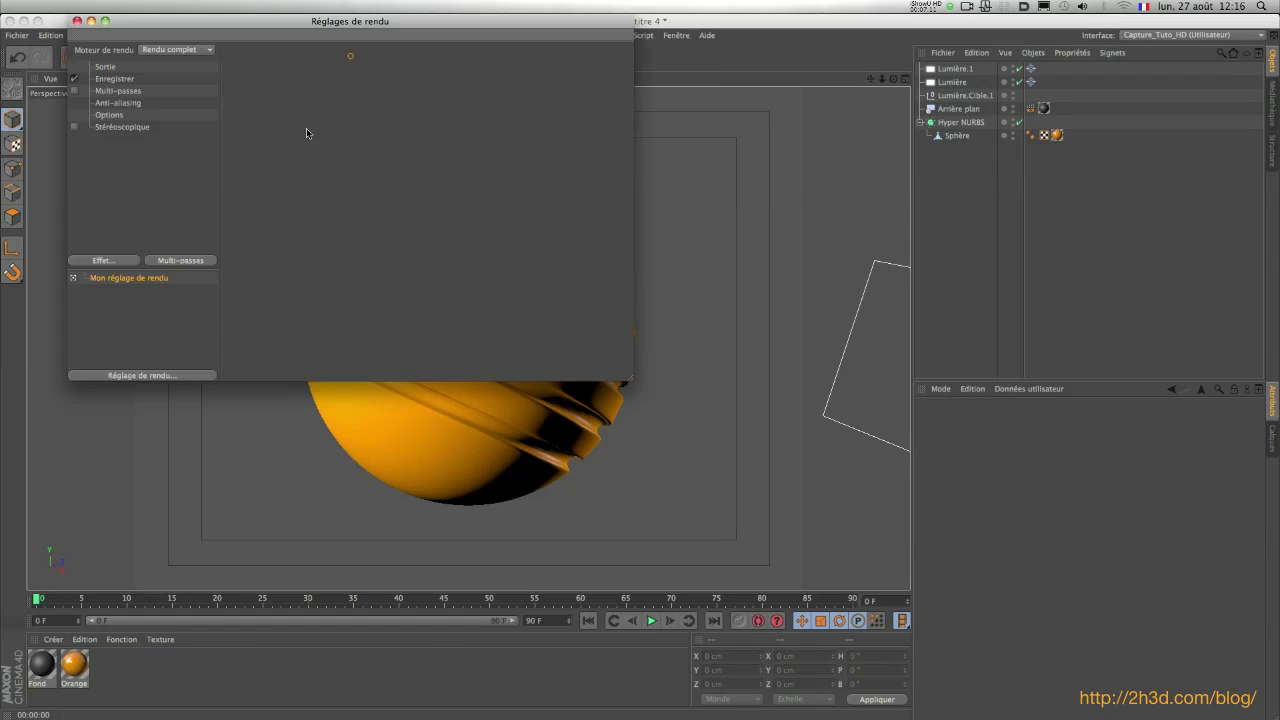
left_click(106, 68)
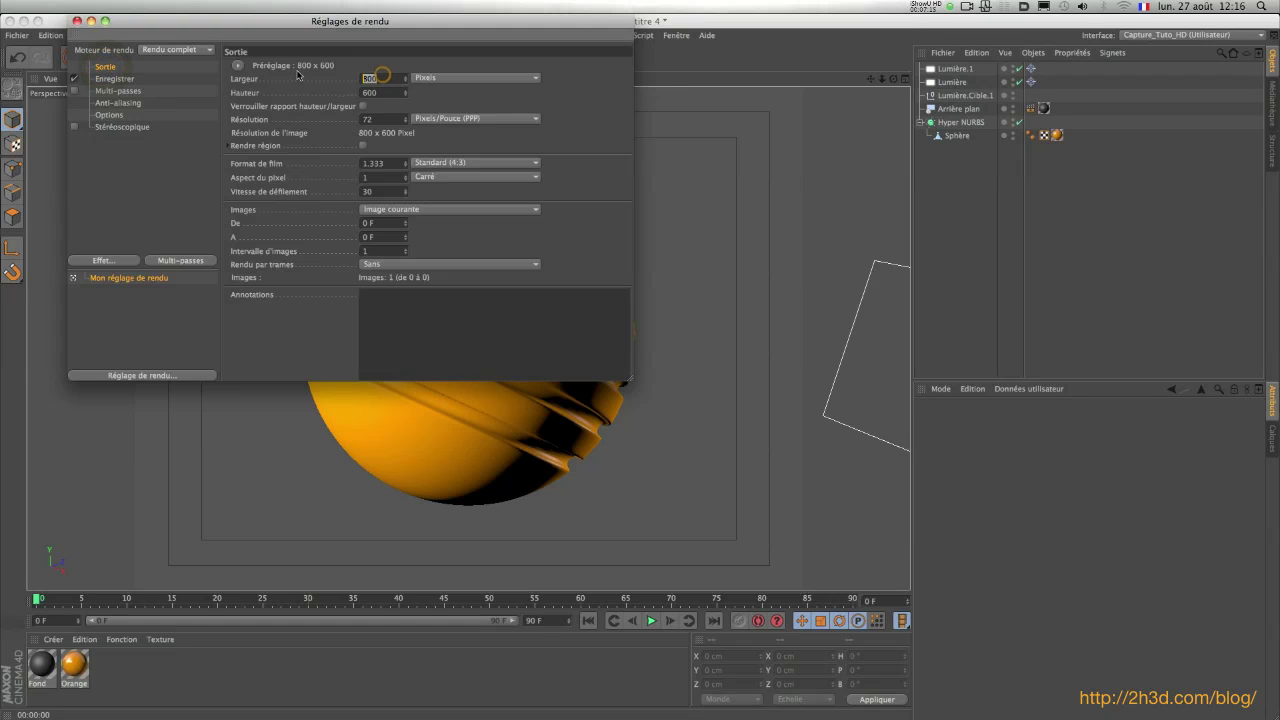
key("Tab")
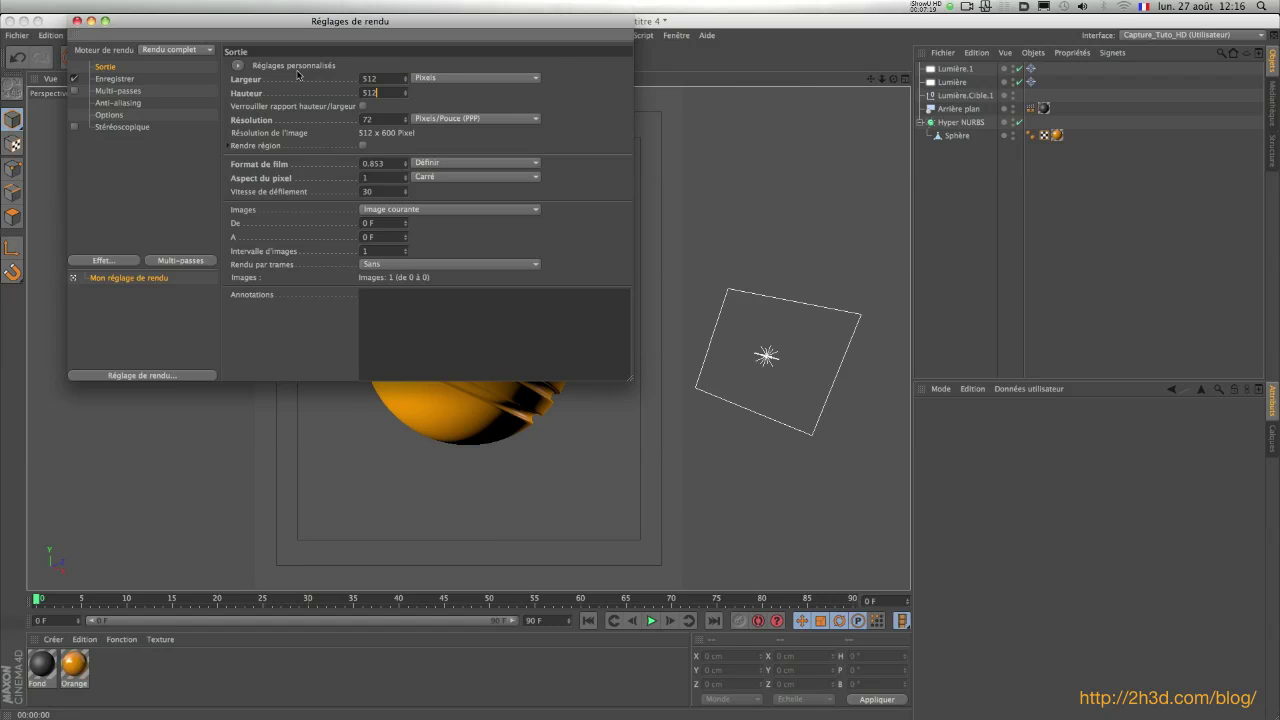
key("Tab")
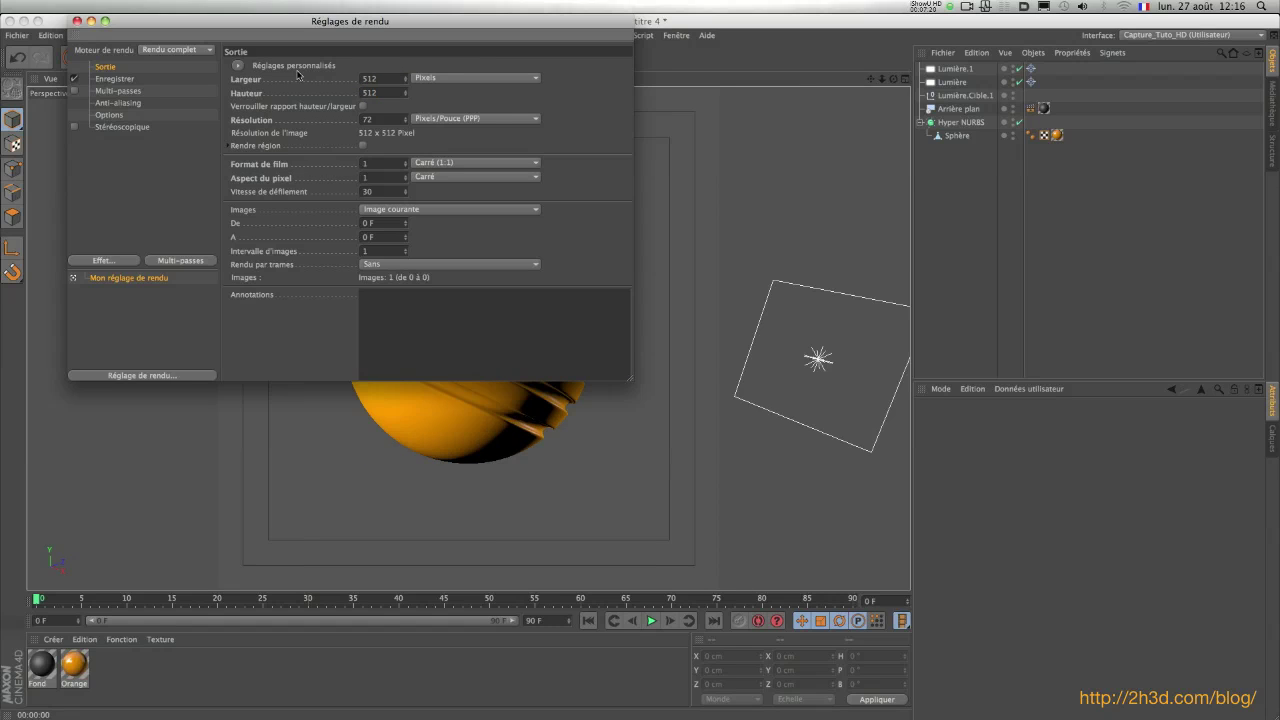
left_click(76, 21)
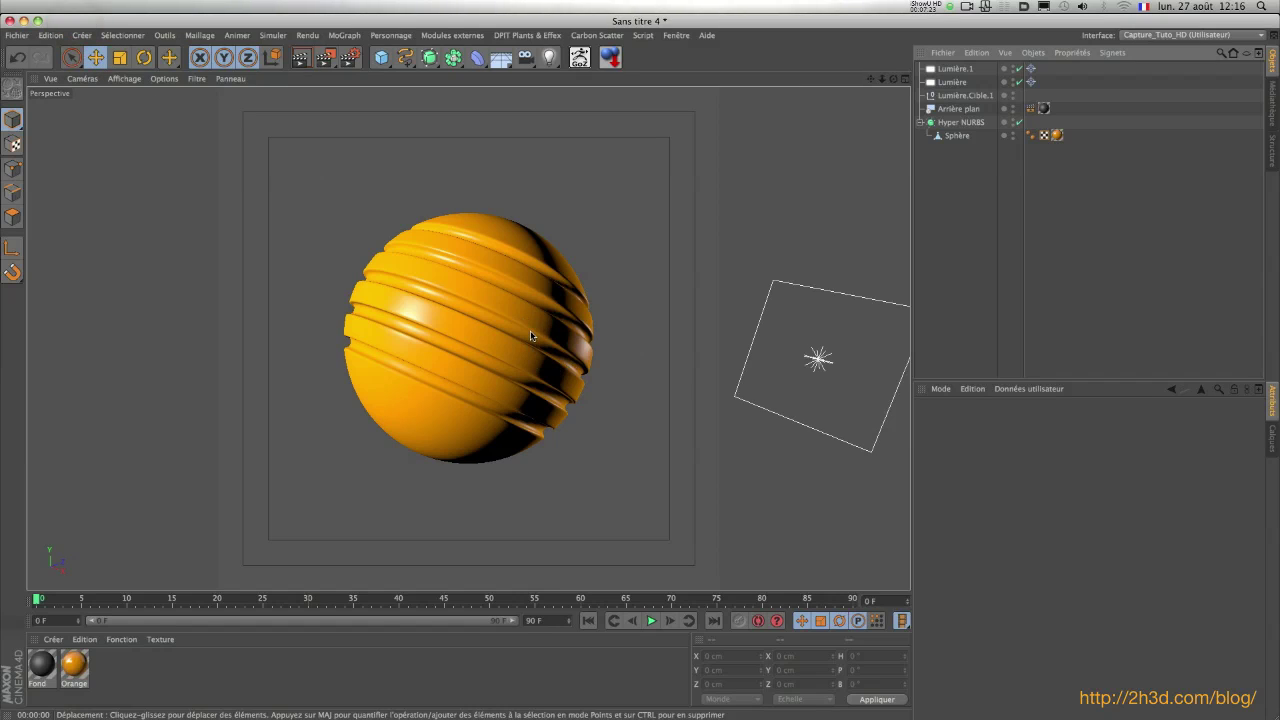
Fit the sphere to the square render frame and render the image in the Visualiseur
scroll(531, 330, "up", 5)
left_click_drag(522, 346, 551, 353, "alt")
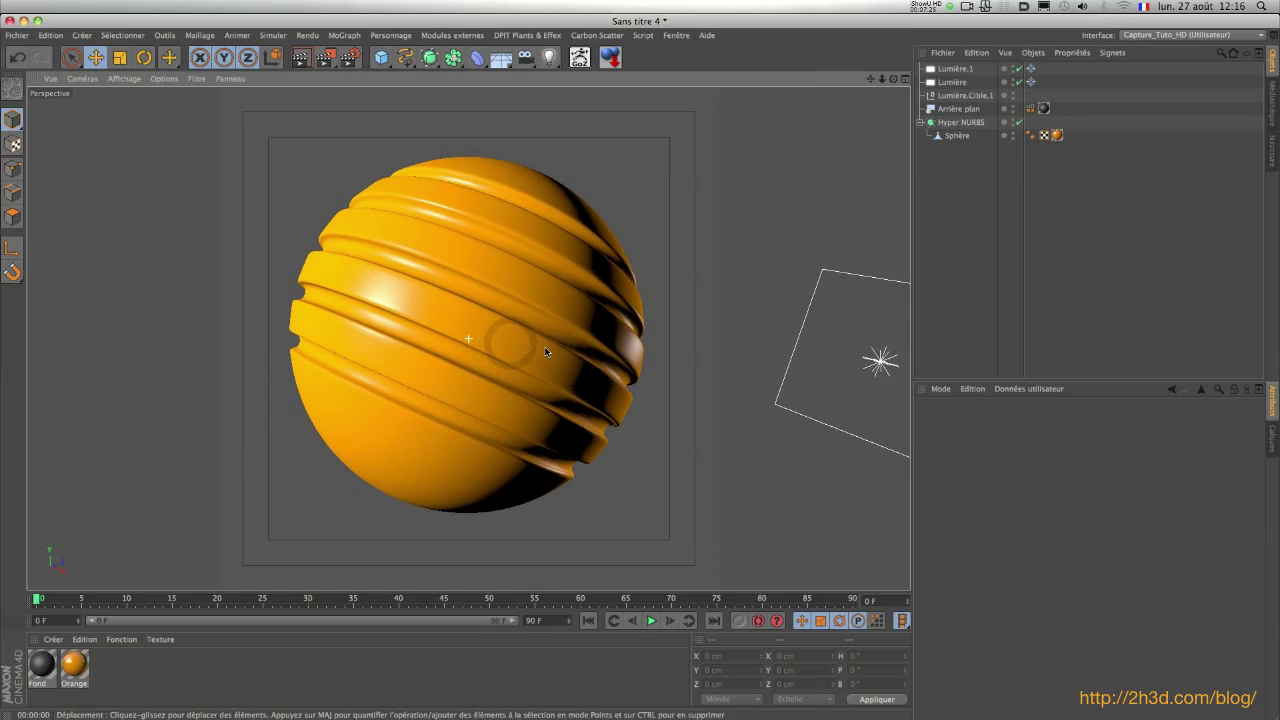
left_click(991, 223)
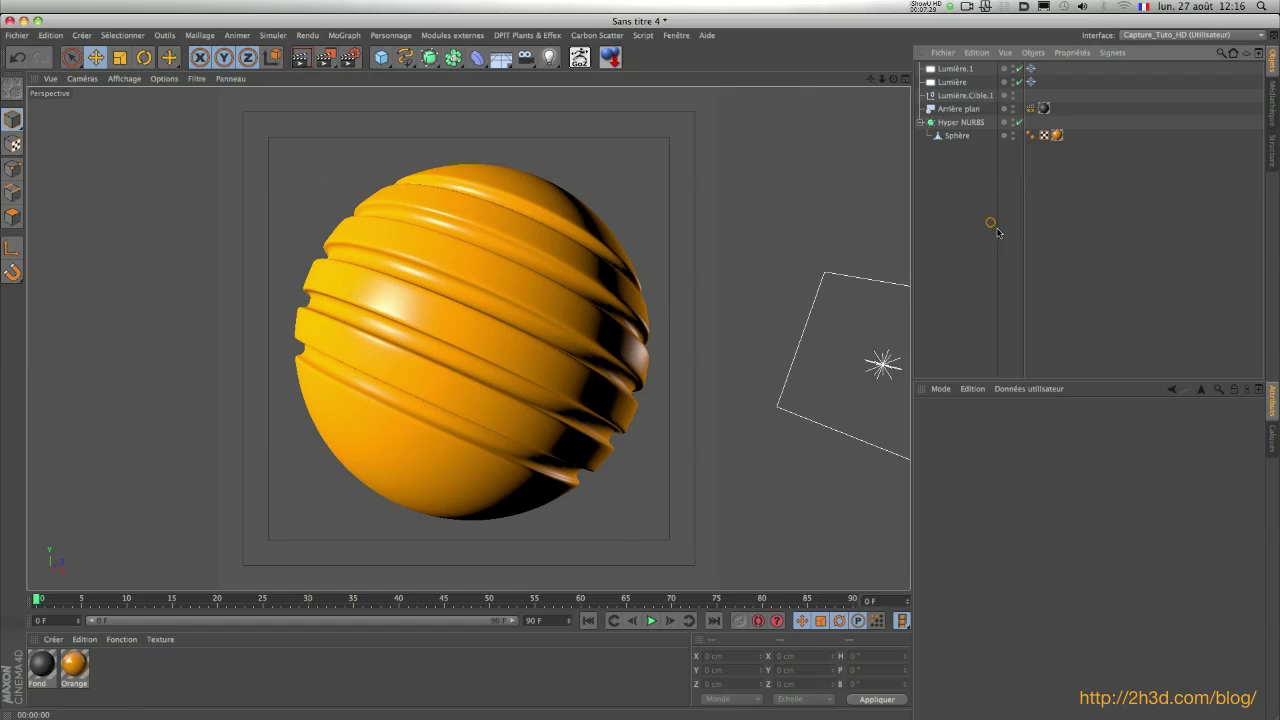
left_click(331, 60)
left_click_drag(362, 22, 533, 104)
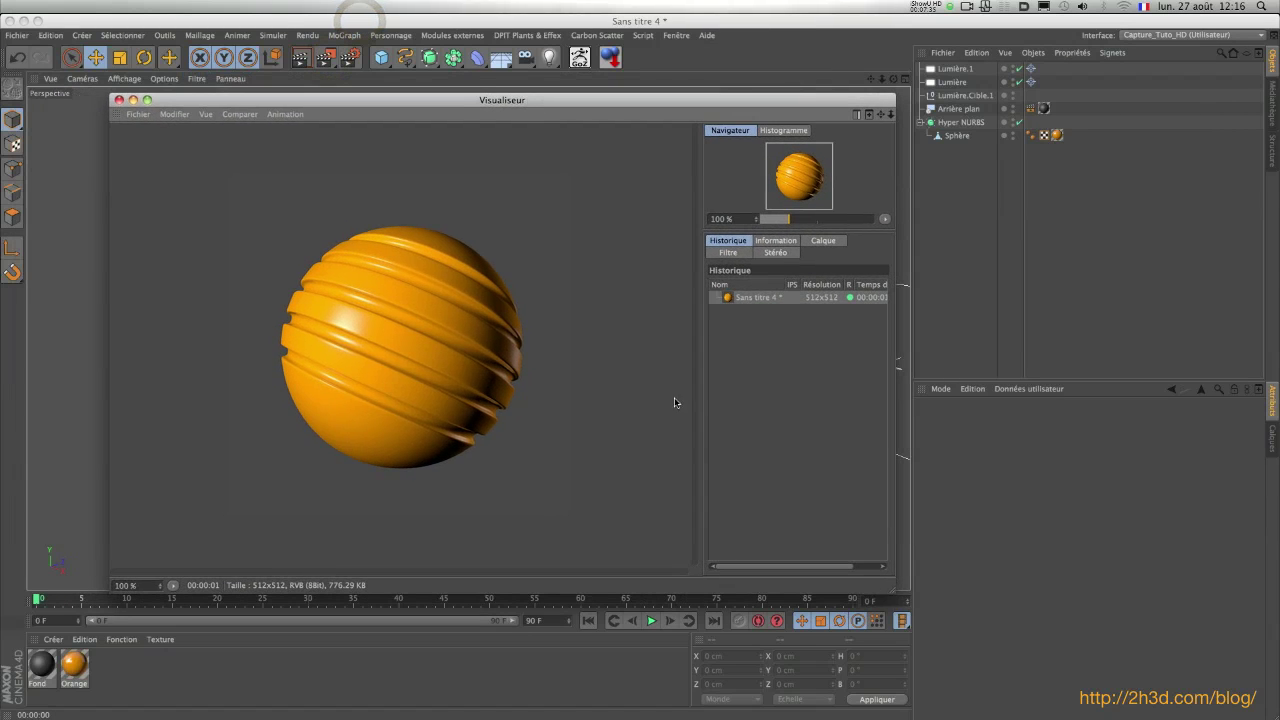
Start saving the rendered image from the Visualiseur as a still TIFF (calques PSD) with 8 bits per channel and 72 PPP
left_click(136, 114)
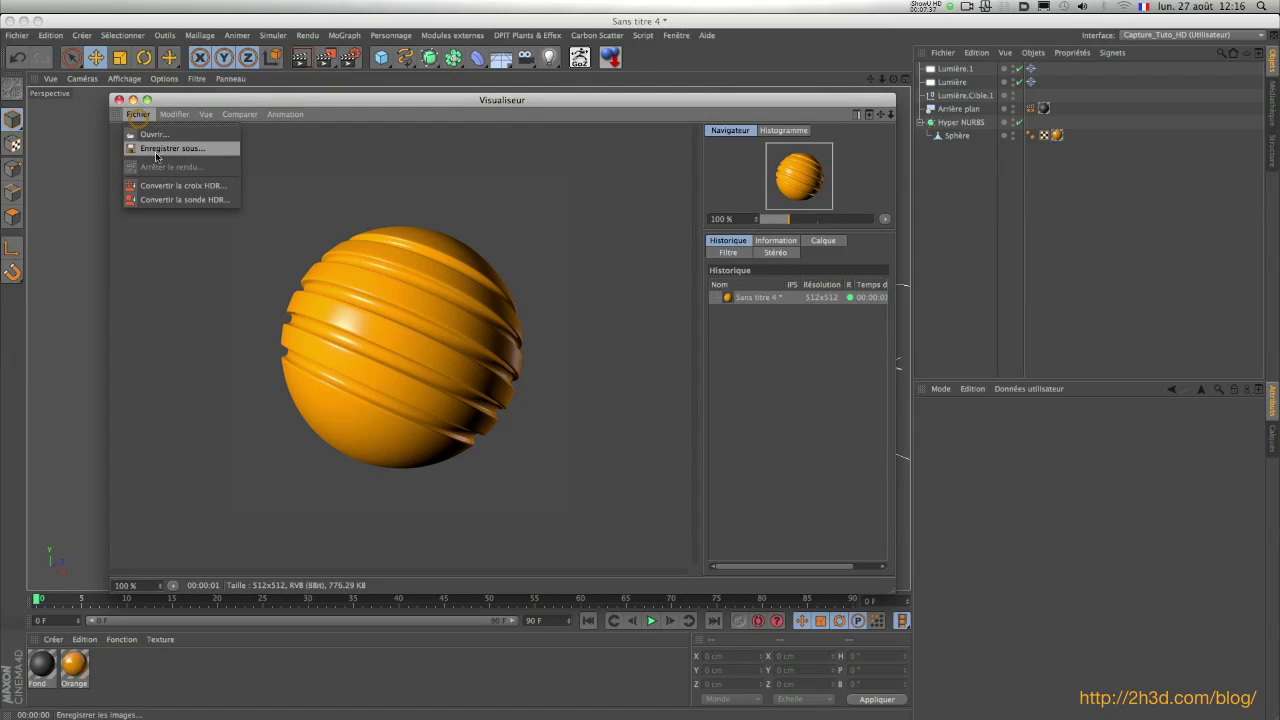
left_click(160, 148)
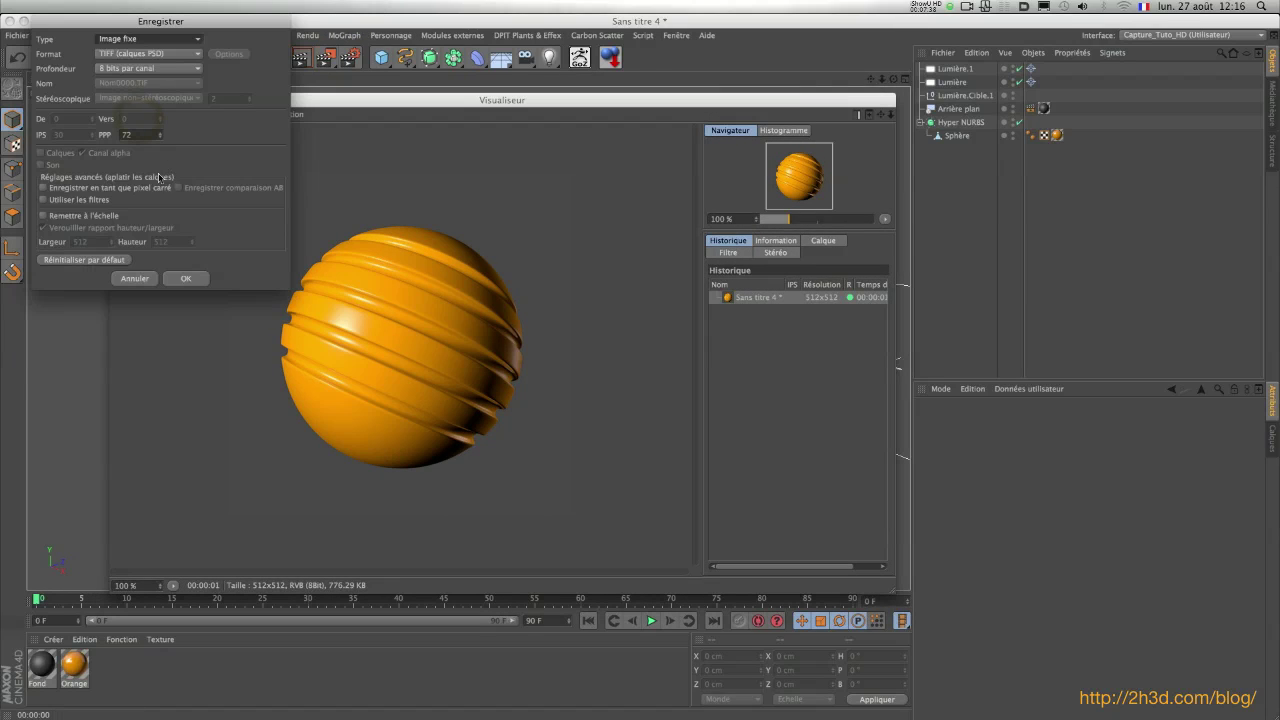
left_click(170, 22)
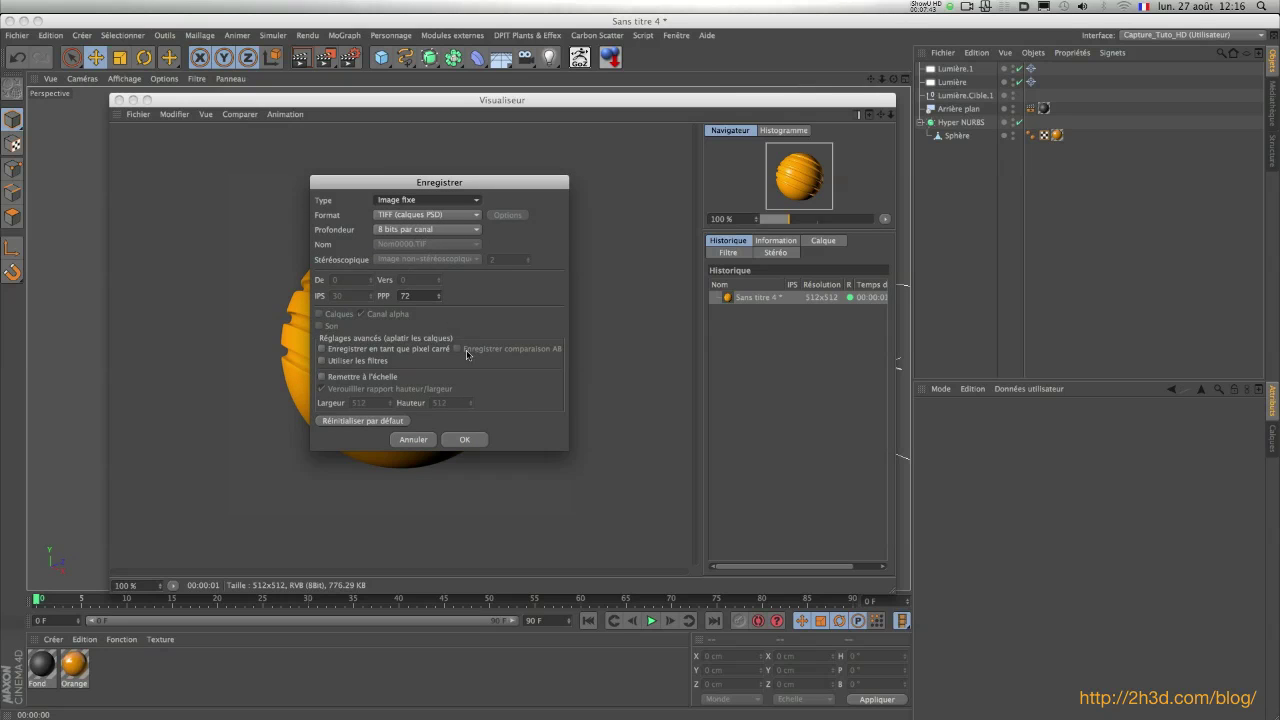
left_click(464, 441)
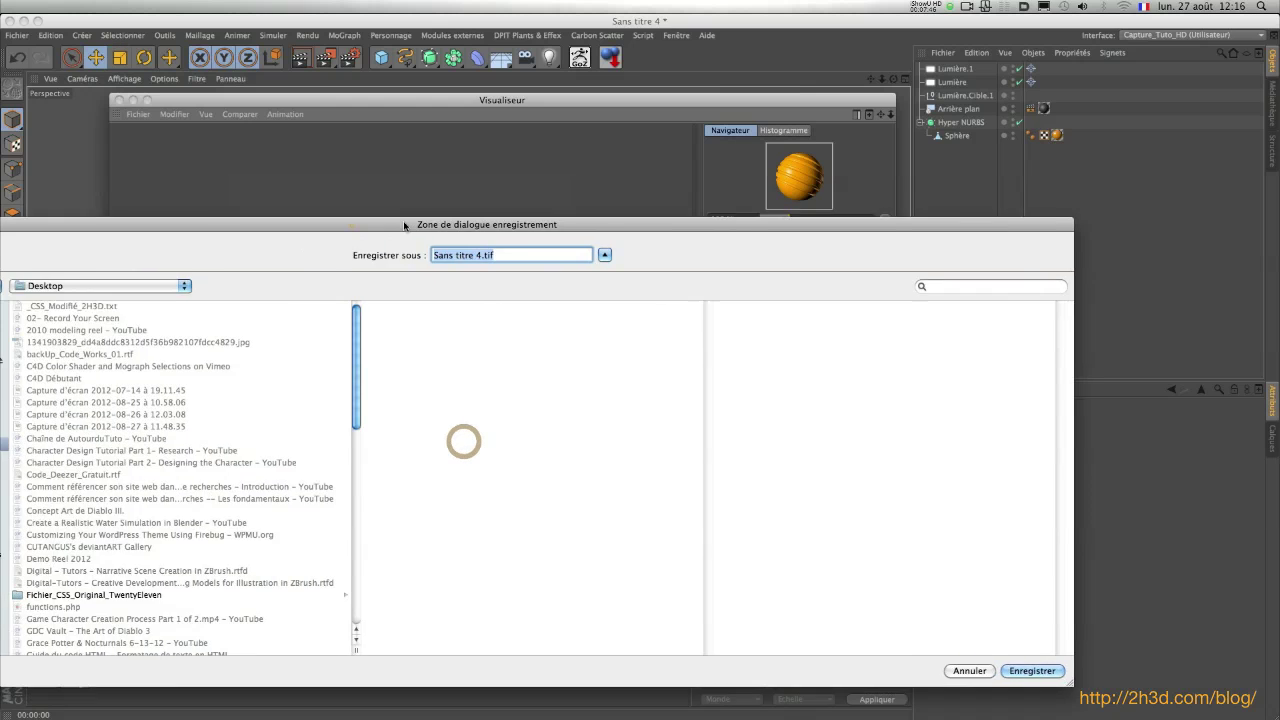
Save the render to the Desktop as Icone_Sphere.tif and close the Visualiseur
left_click_drag(407, 217, 510, 180)
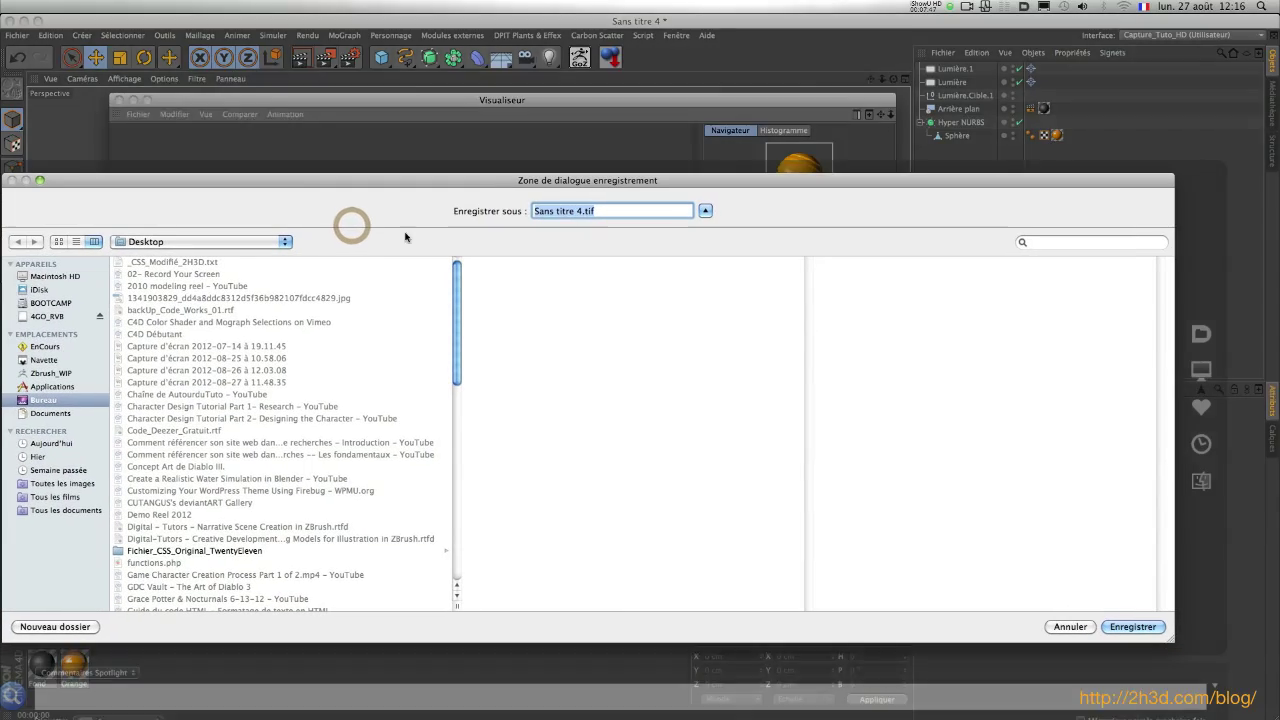
left_click(20, 399)
left_click(582, 211)
key("BackSpace")
key("BackSpace")
key("BackSpace")
key("BackSpace")
key("BackSpace")
key("BackSpace")
key("BackSpace")
key("BackSpace")
key("BackSpace")
key("BackSpace")
key("BackSpace")
key("BackSpace")
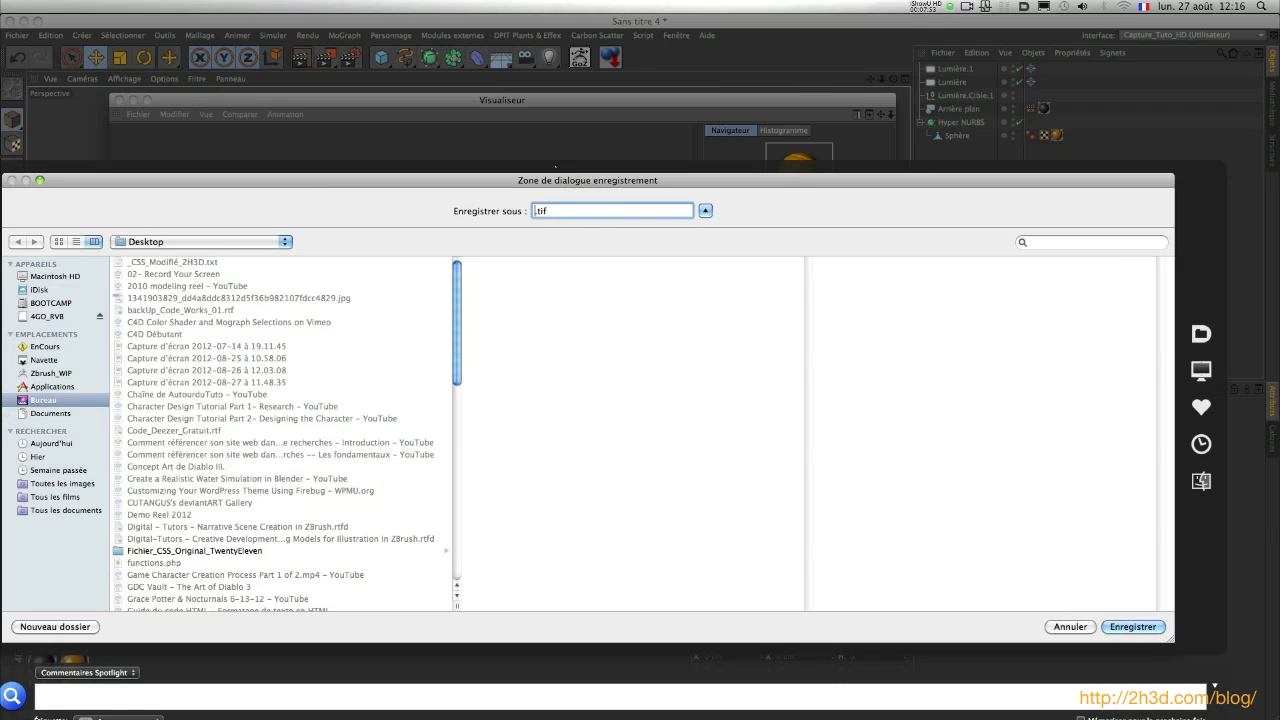
type("lcone_Sphere")
key("Return")
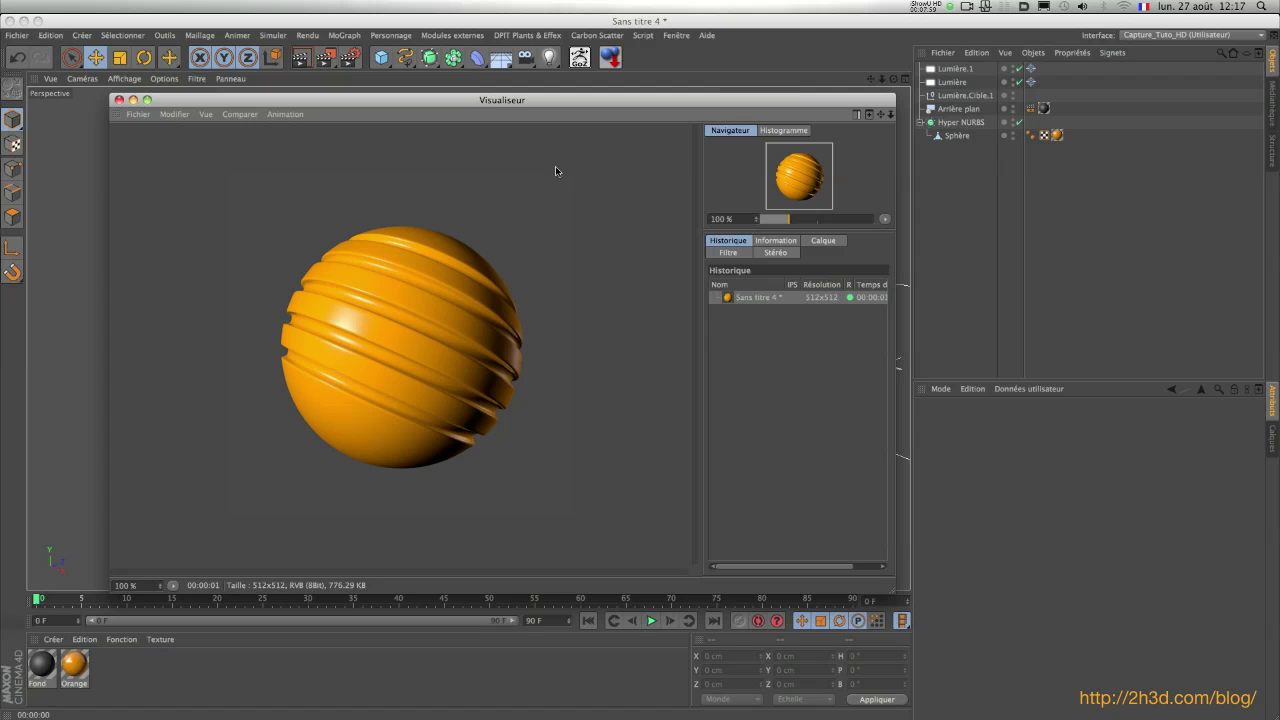
left_click(119, 101)
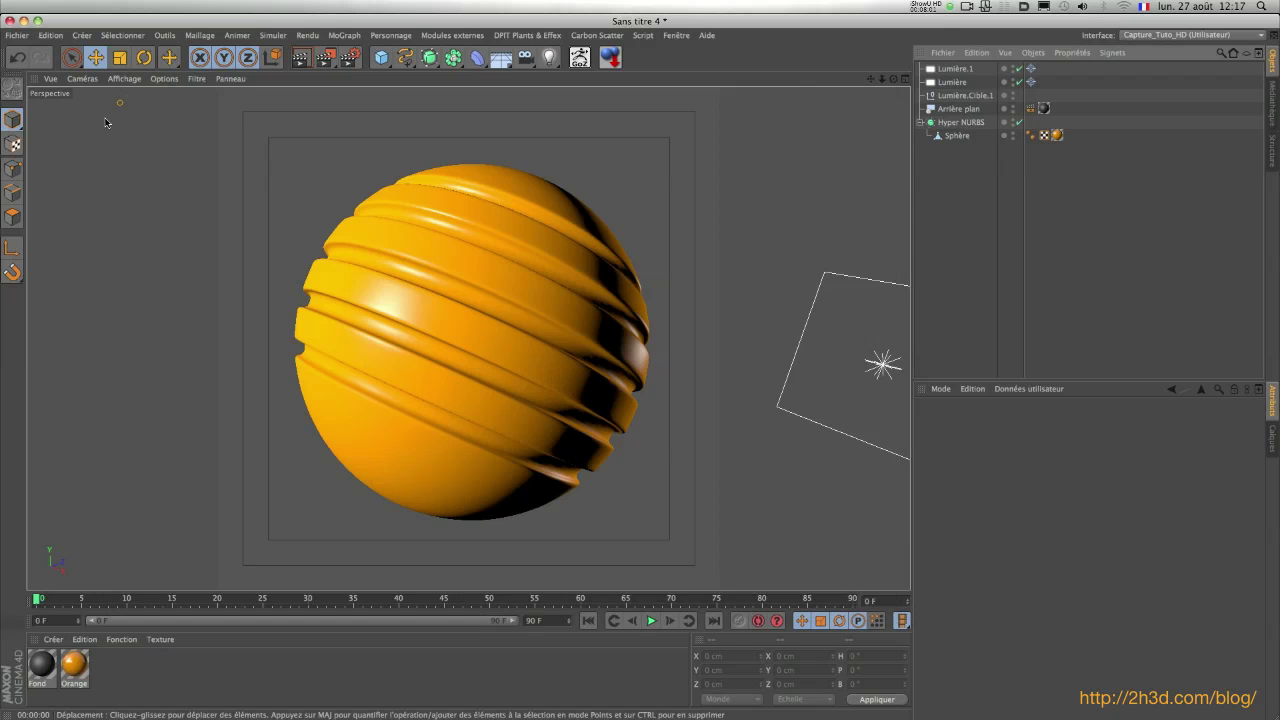
Assign Icone_Sphere.tif from the Desktop as the preview icon of the Base_Sphere preset in the Médiathèque
left_click(1271, 103)
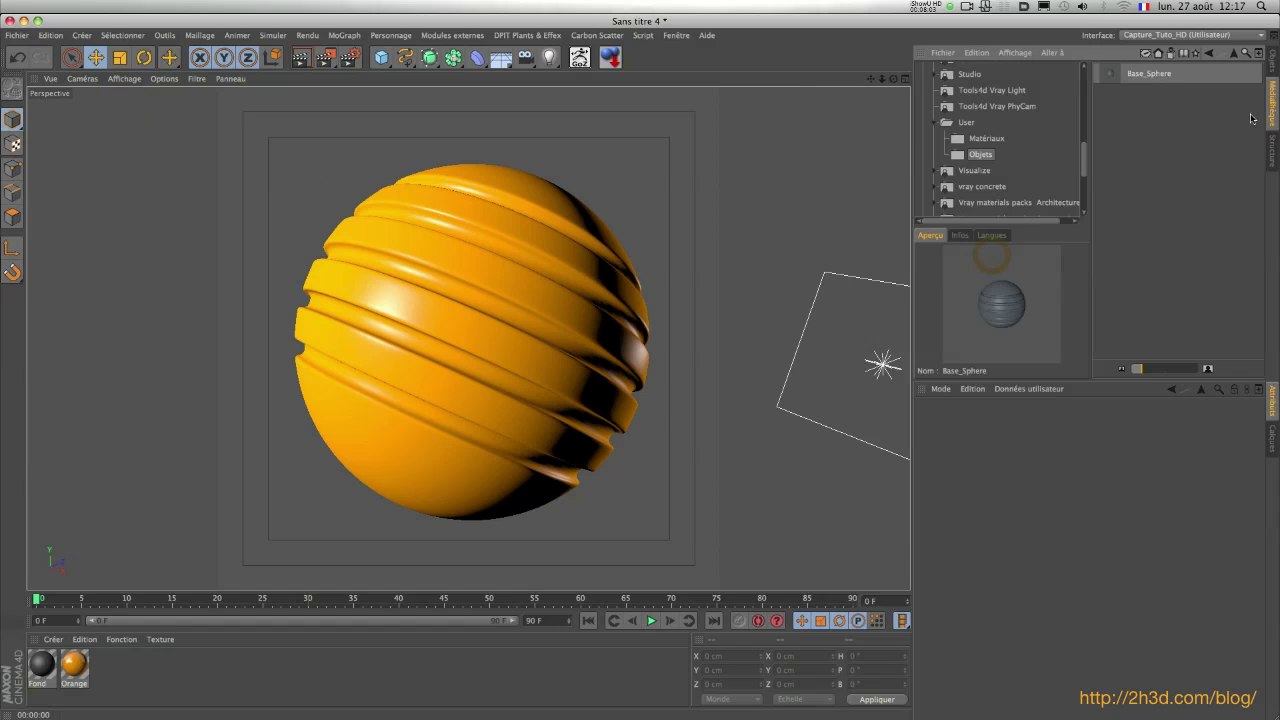
left_click(1107, 78)
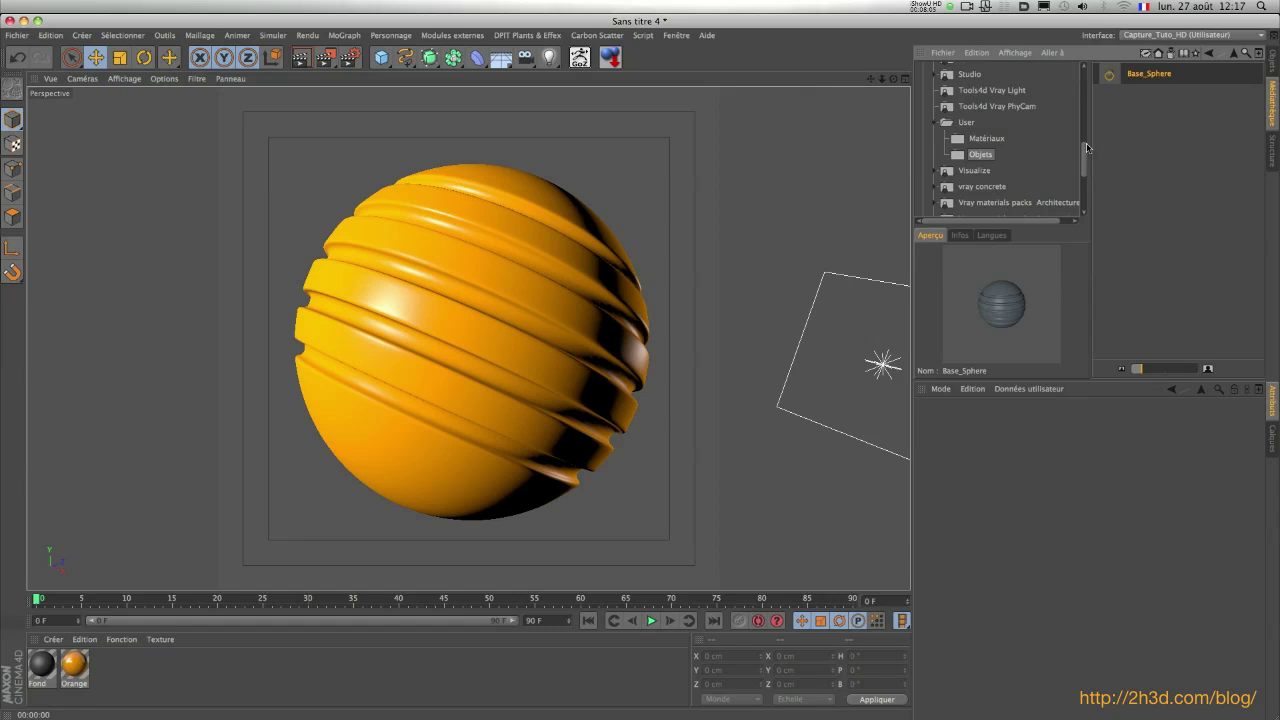
right_click(1115, 78)
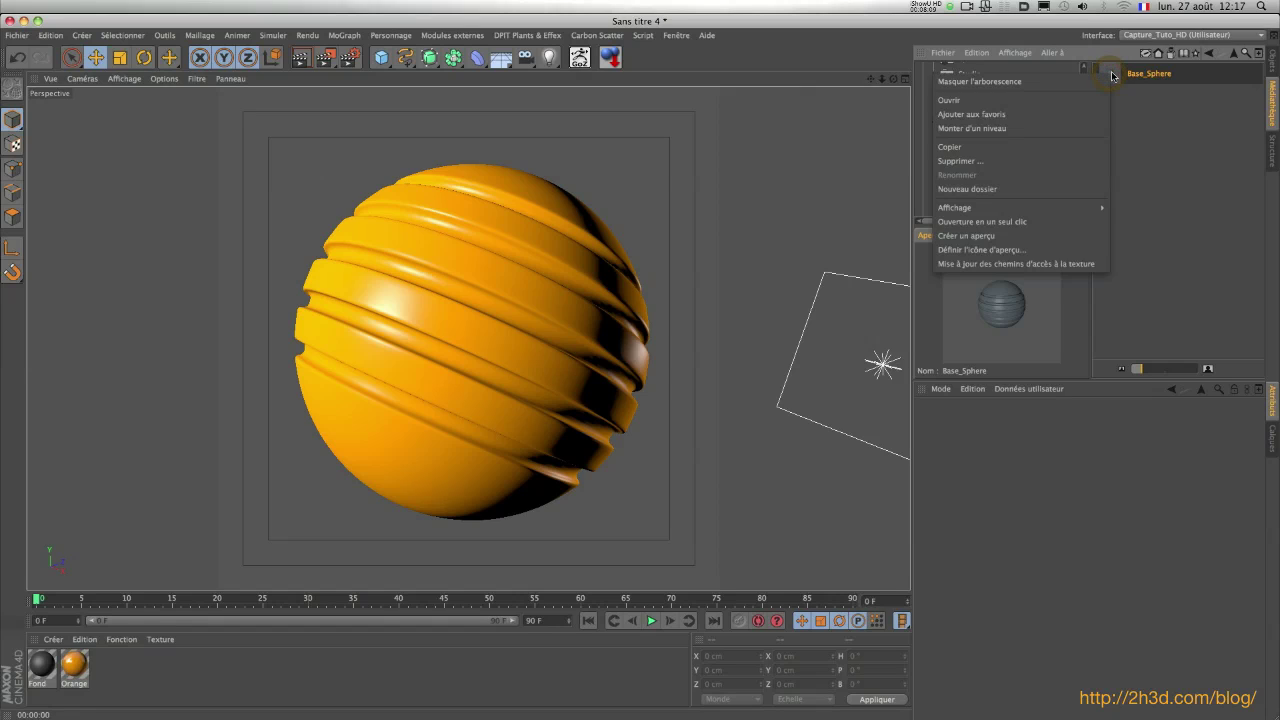
left_click(982, 250)
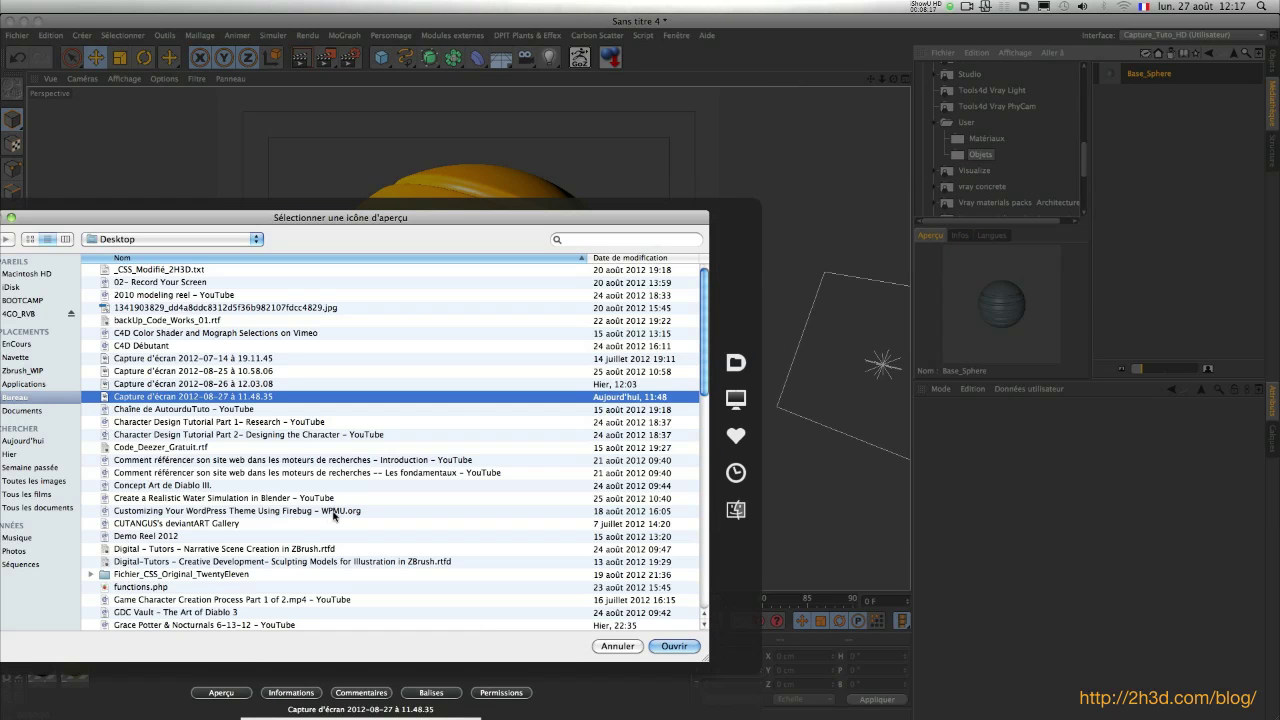
key("i")
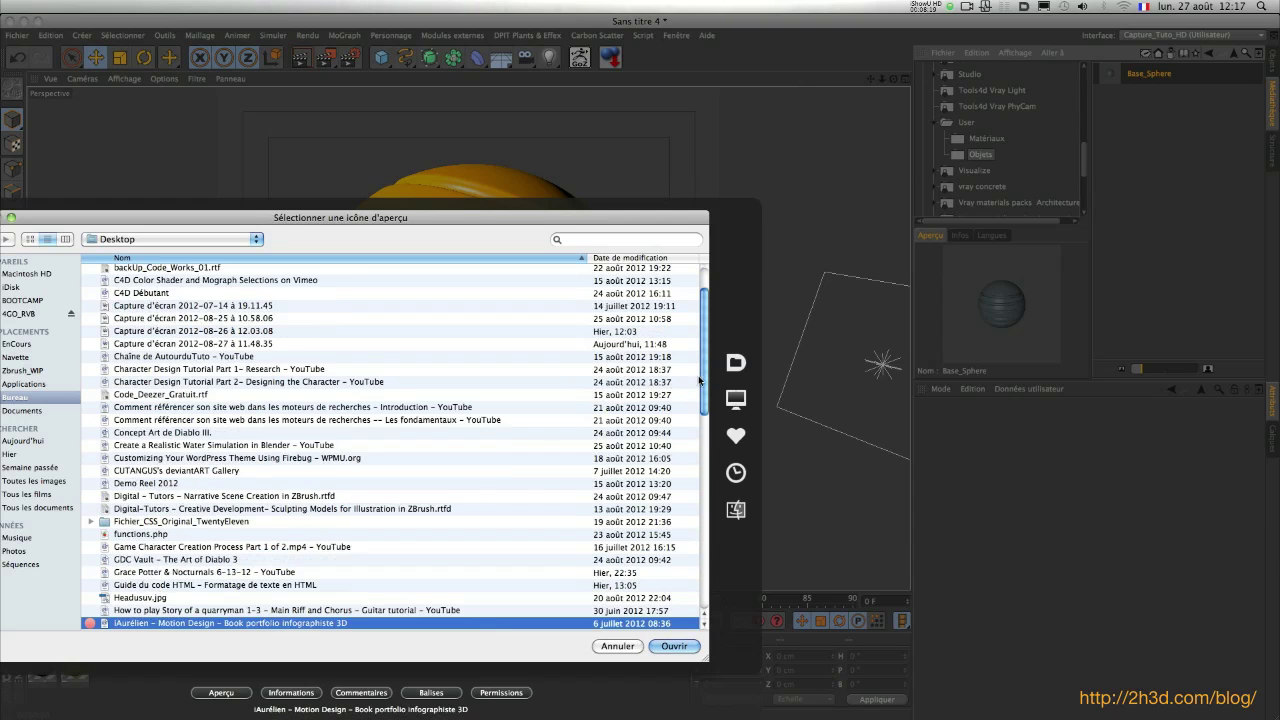
scroll(700, 380, "down", 8)
key("Down")
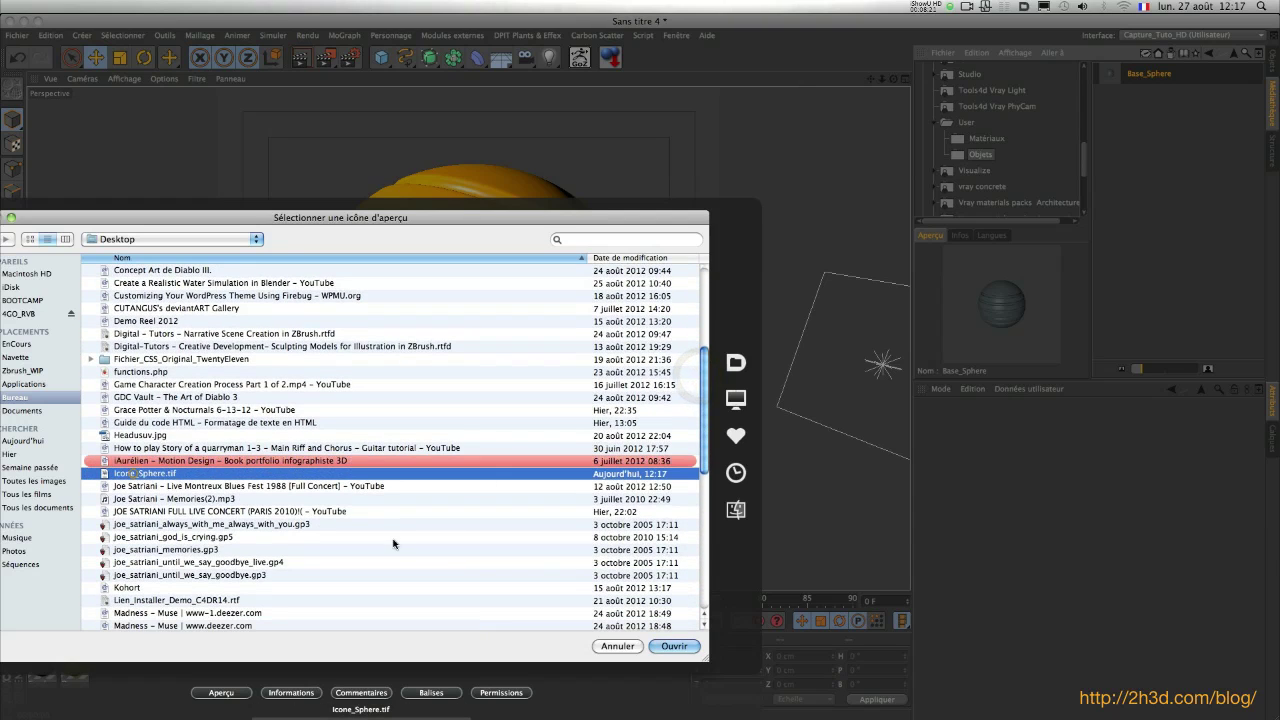
double_click(128, 473)
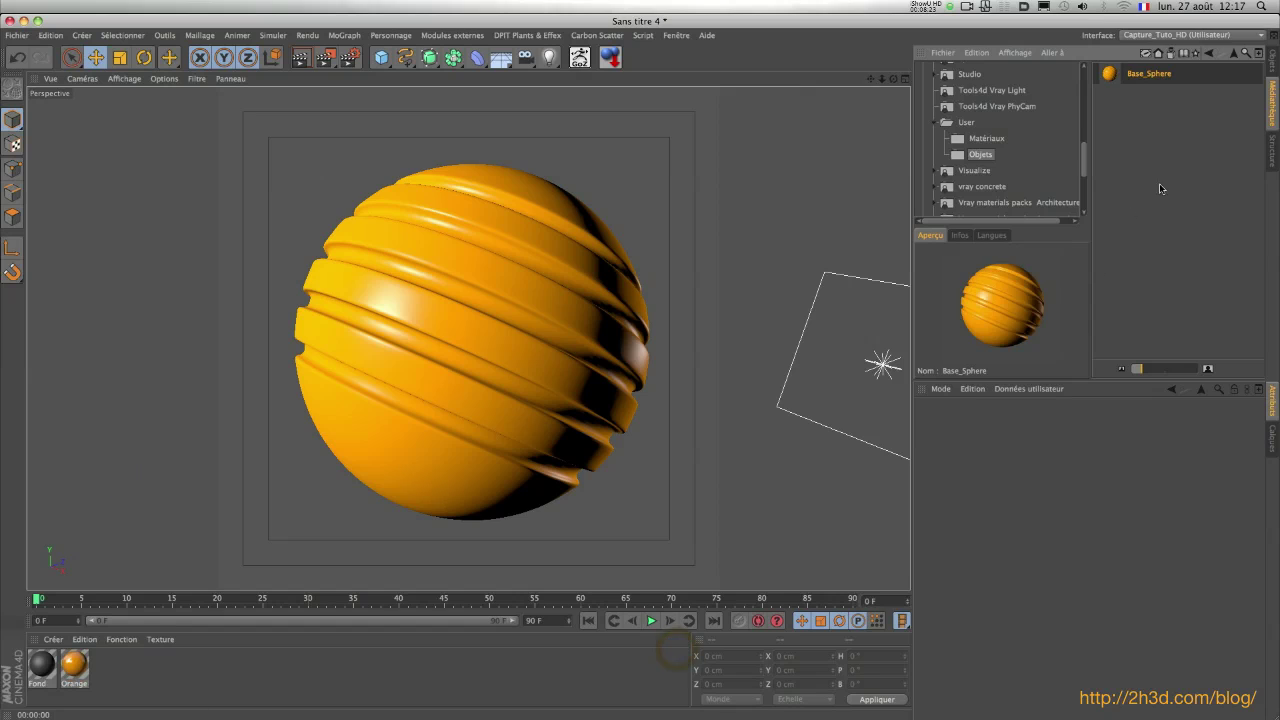
Review the Matériaux and Objets folders of the User library and the Base_Sphere preset with its new icon
left_click(1160, 187)
left_click(962, 124)
left_click(980, 138)
left_click(975, 154)
left_click(1109, 75)
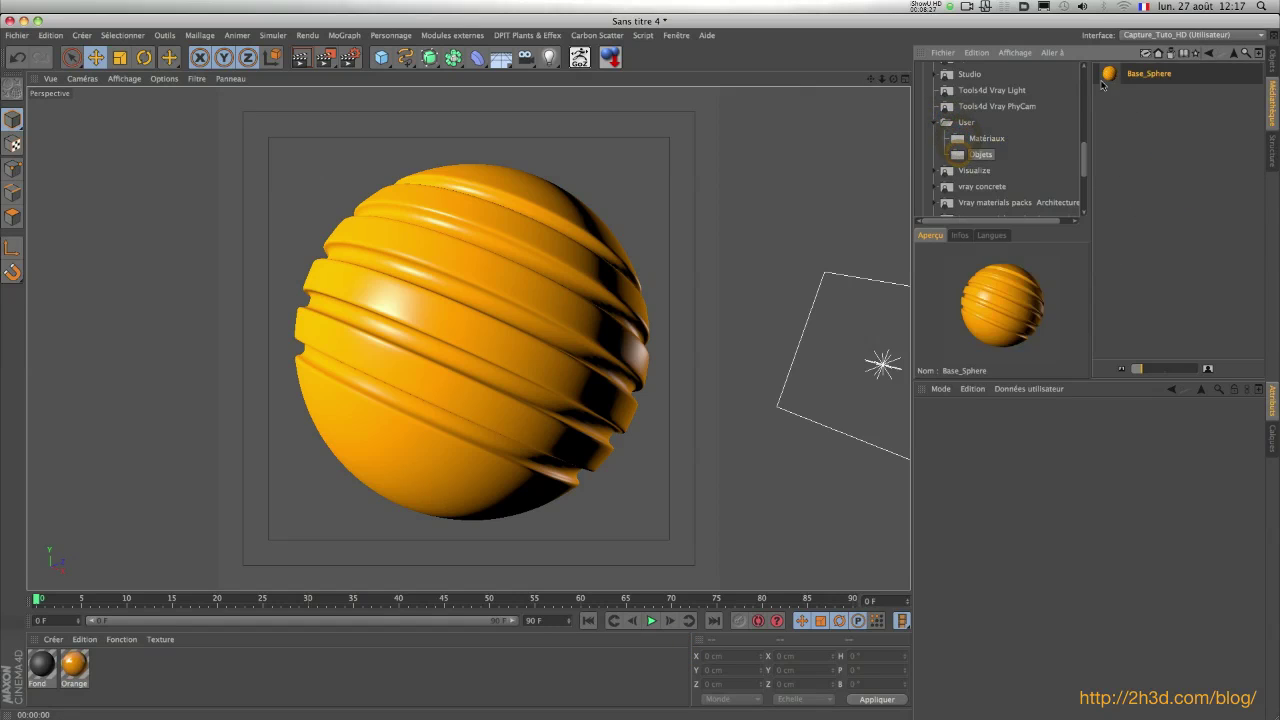